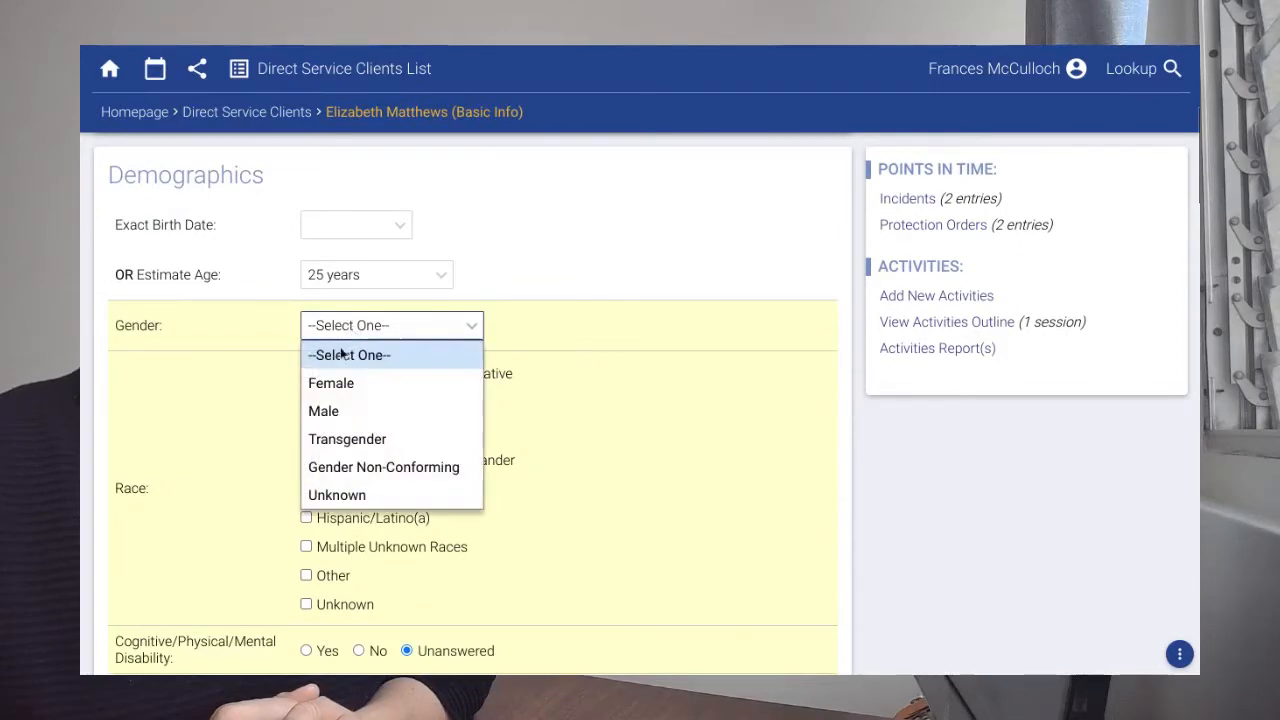
Set the client's gender to Female and race to White, then save the demographics.
click(326, 380)
click(335, 490)
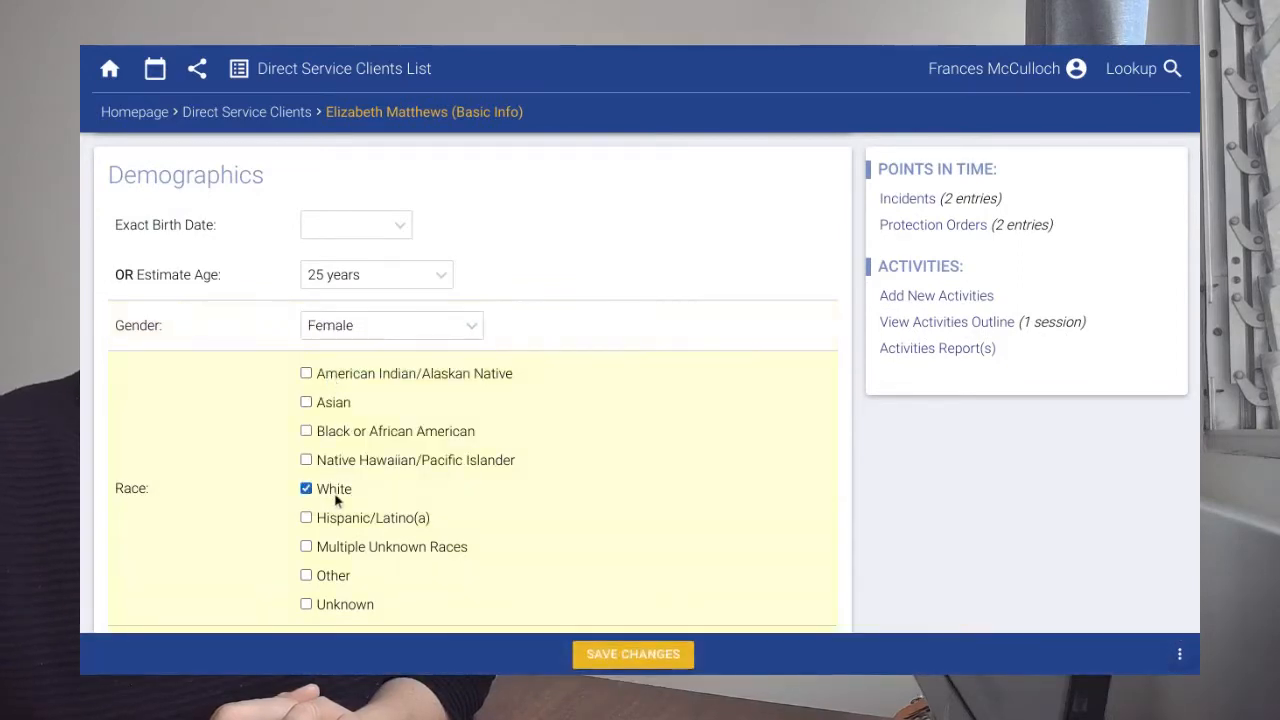
click(603, 660)
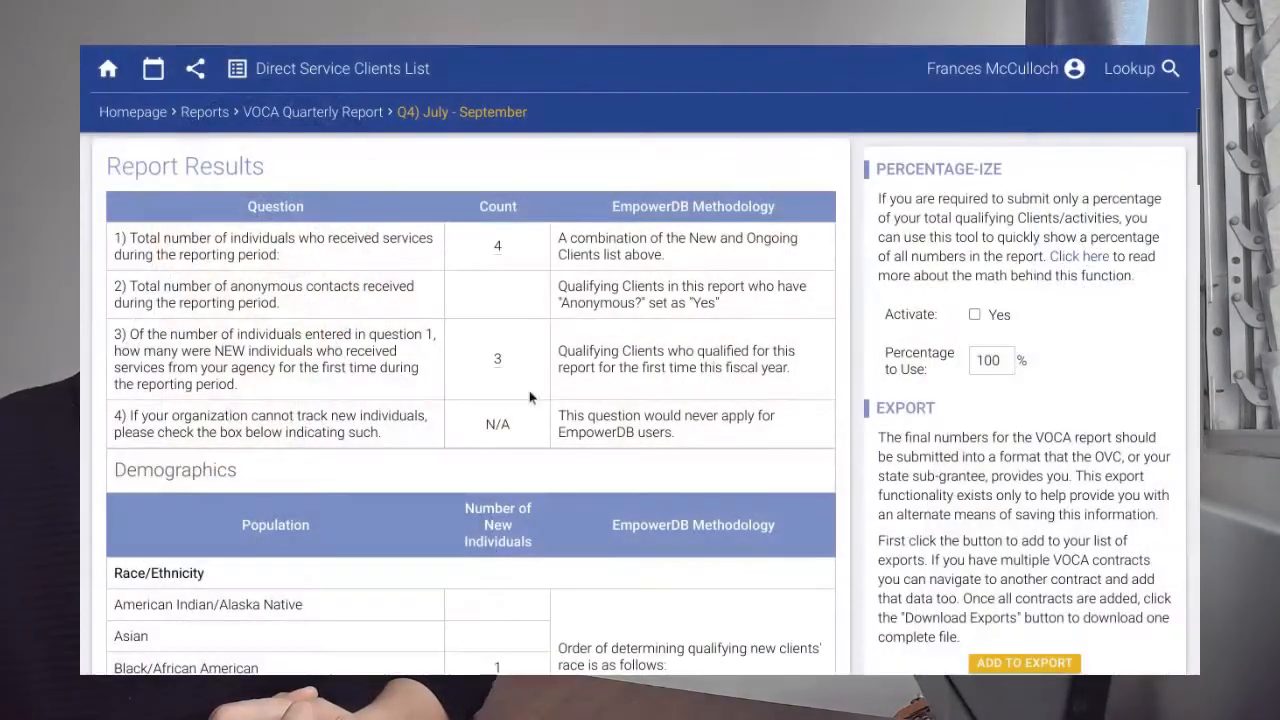
Check which client names make up the new-individuals count of 3, then scroll to Demographics.
mouse_move(500, 360)
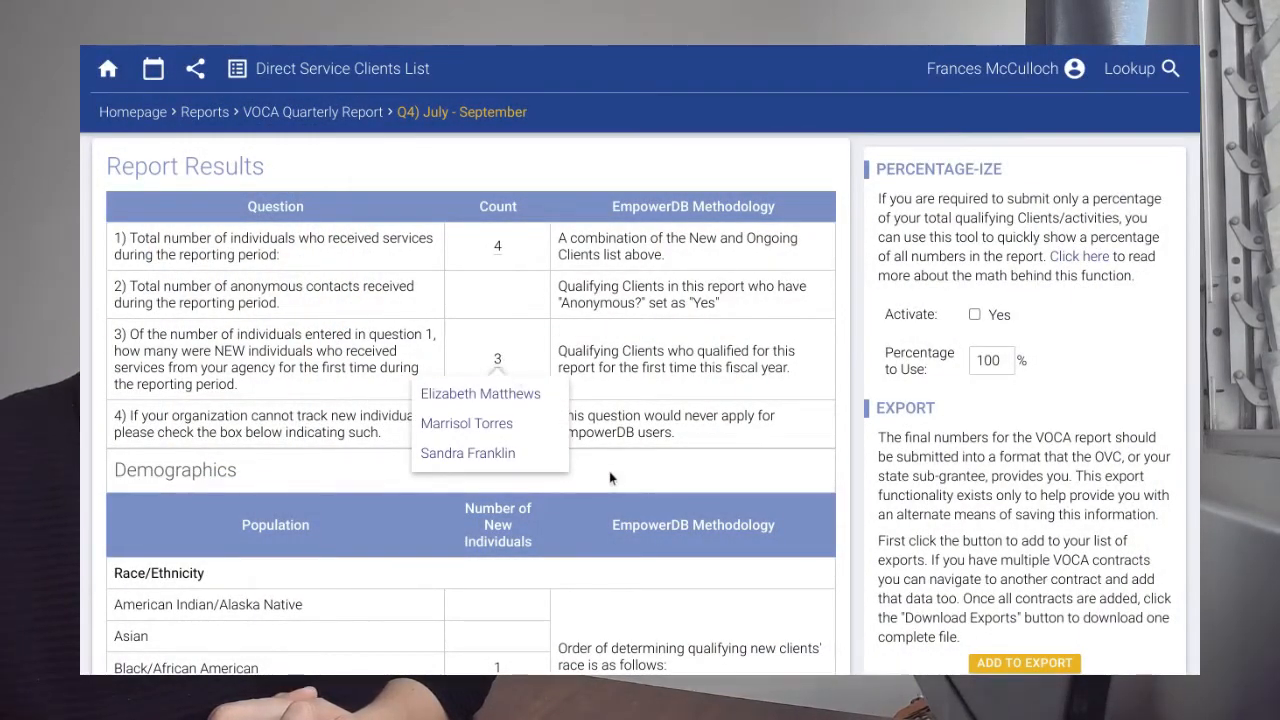
scroll(612, 481, down, 3)
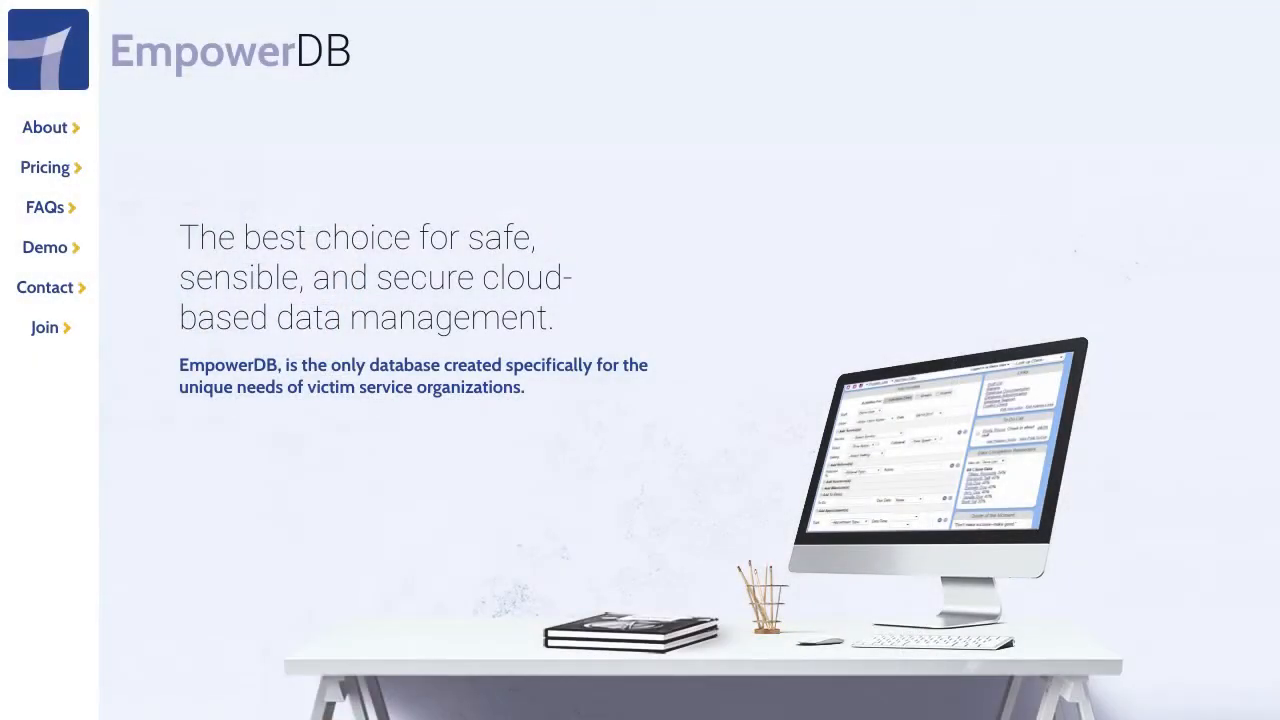
Open the new-database signup form and choose the Single Use: Free plan.
click(47, 328)
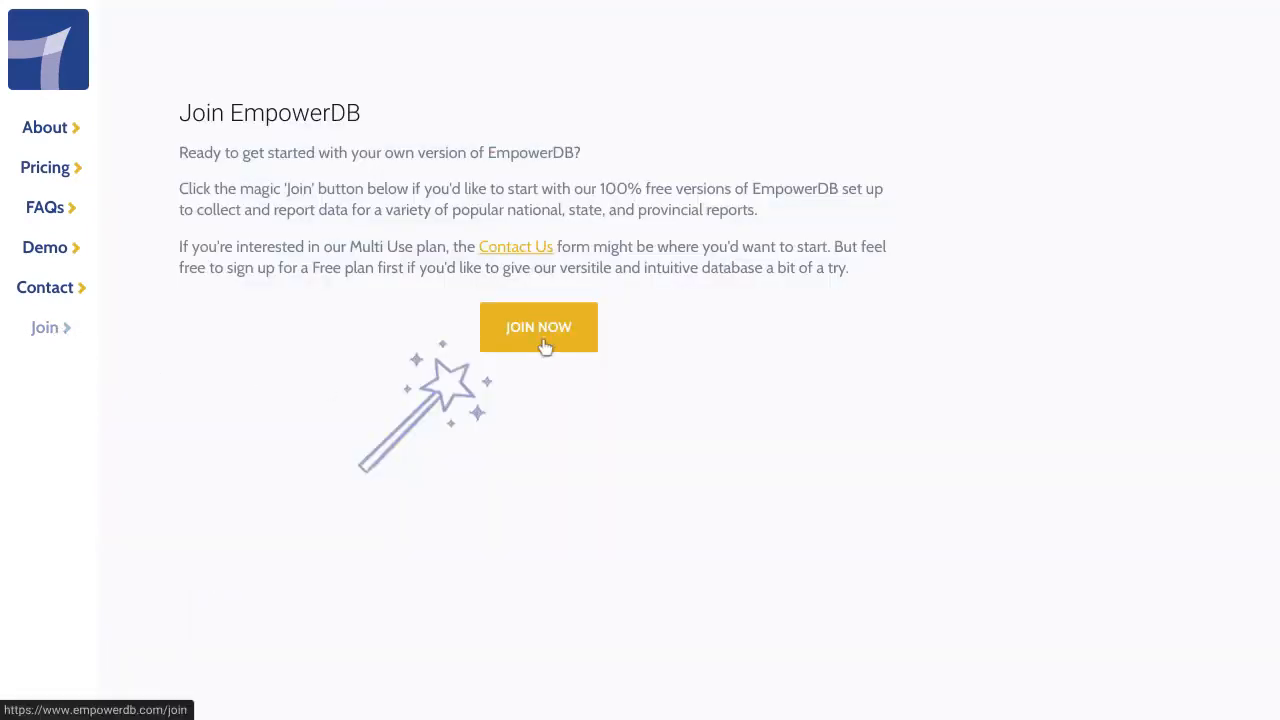
click(540, 340)
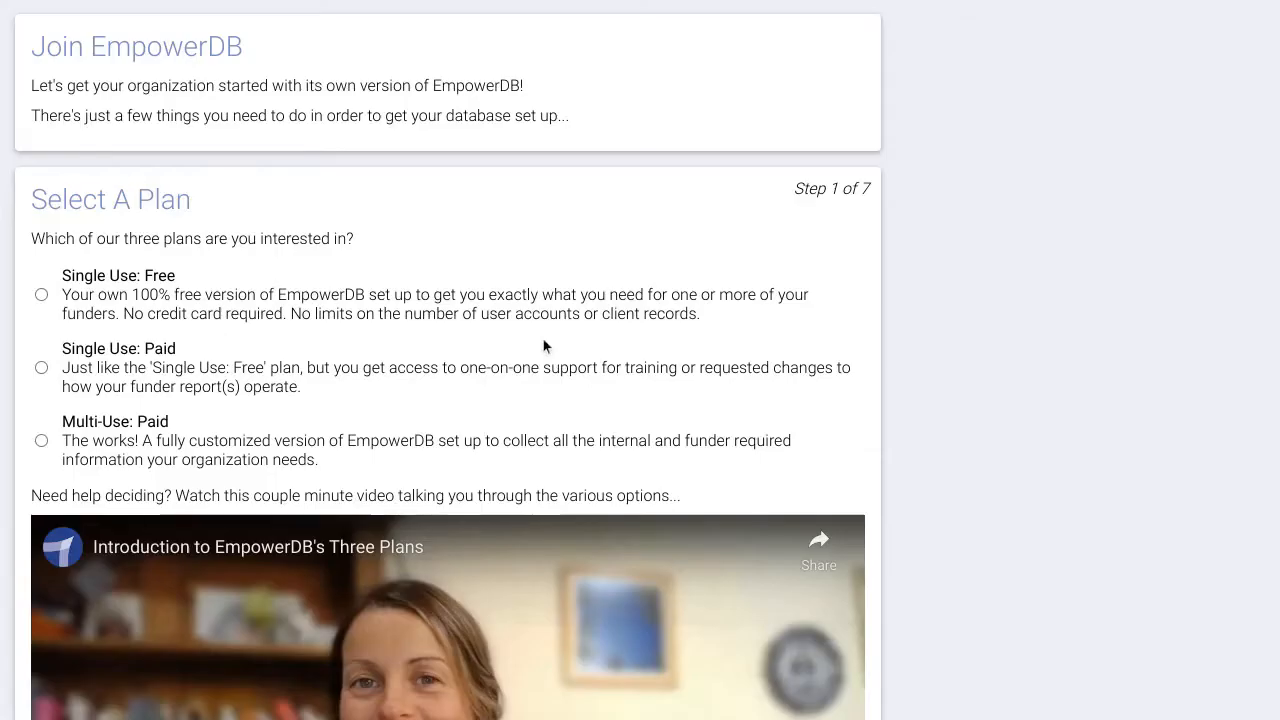
click(197, 315)
scroll(271, 351, down, 3)
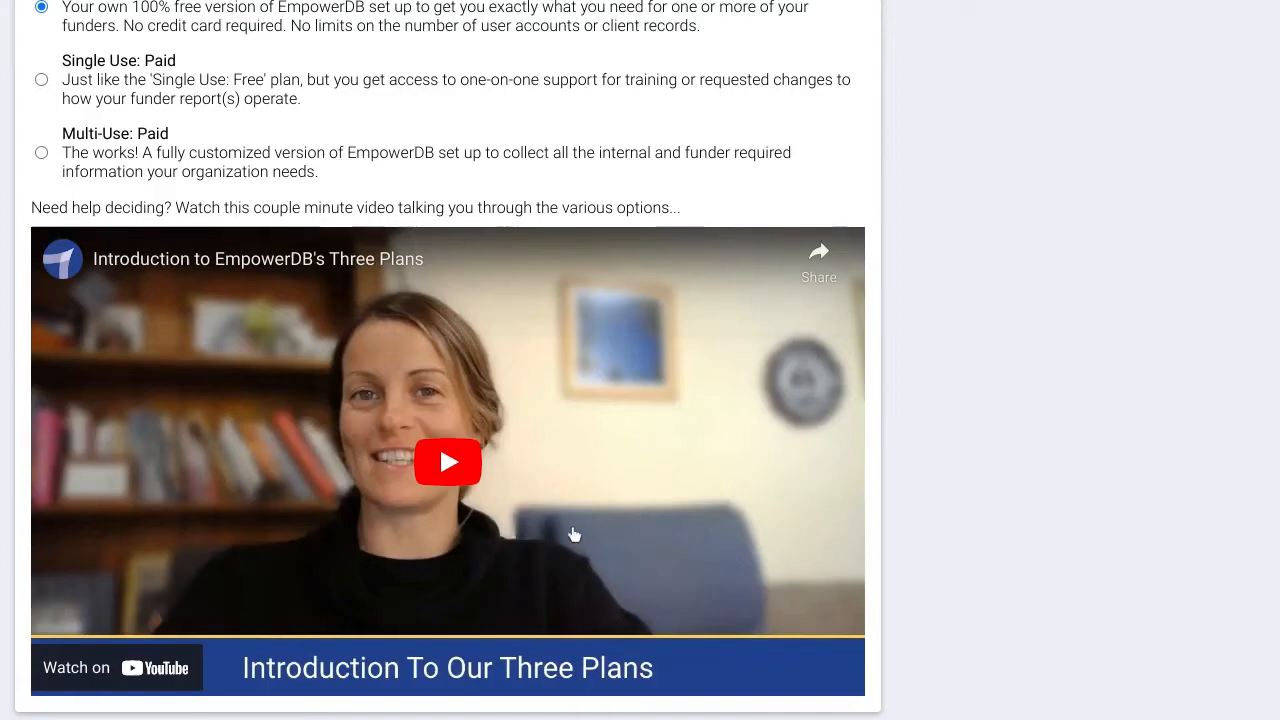
scroll(574, 535, down, 3)
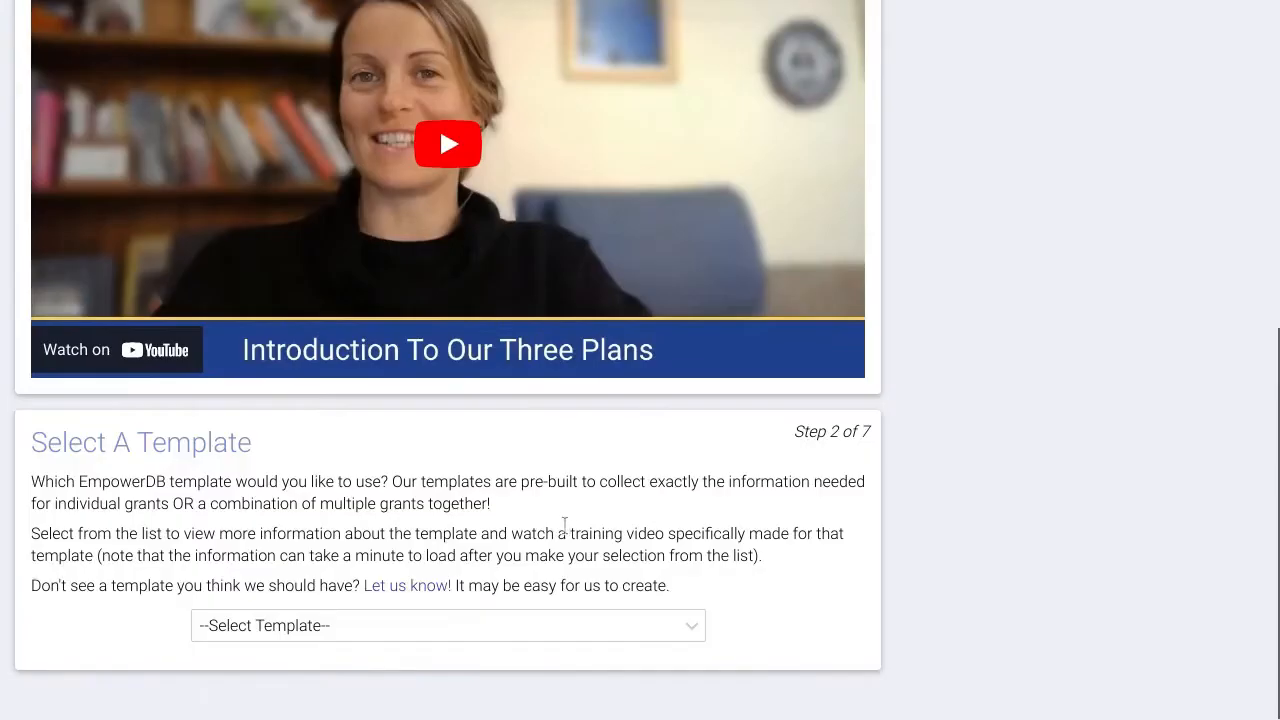
Select OVW STOP & VOCA Reports as the database template.
click(518, 627)
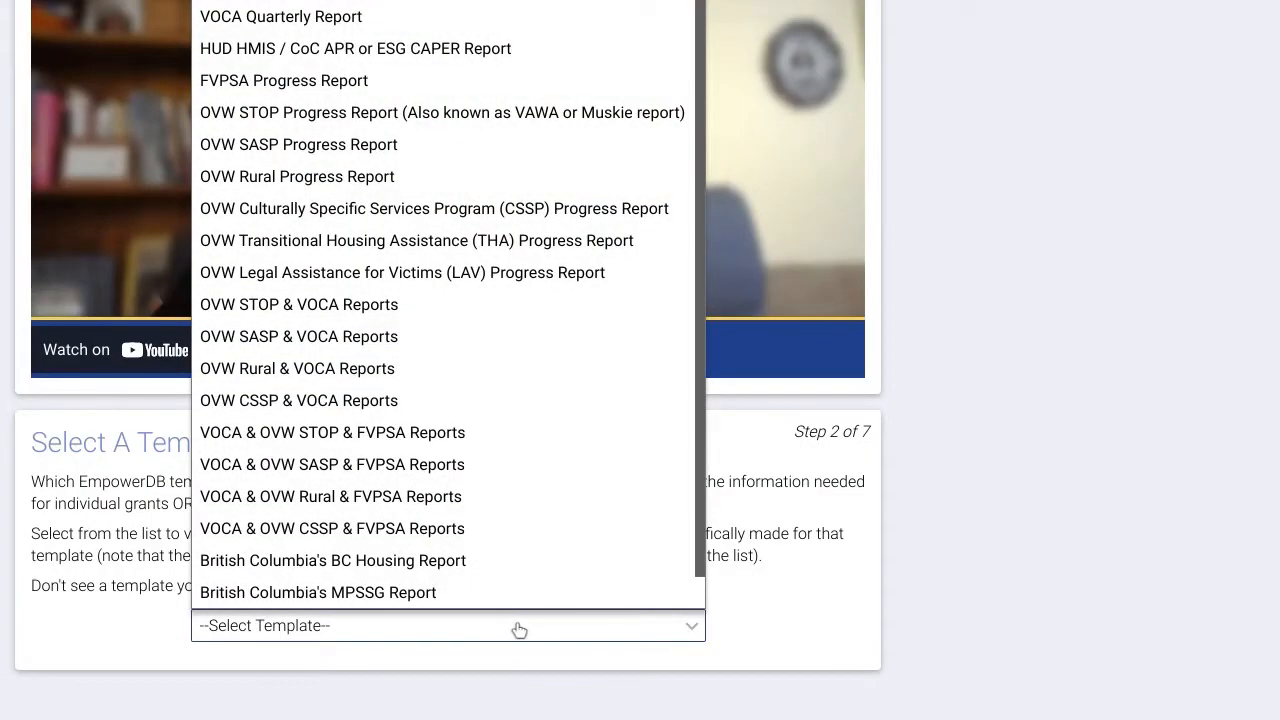
scroll(461, 518, down, 1)
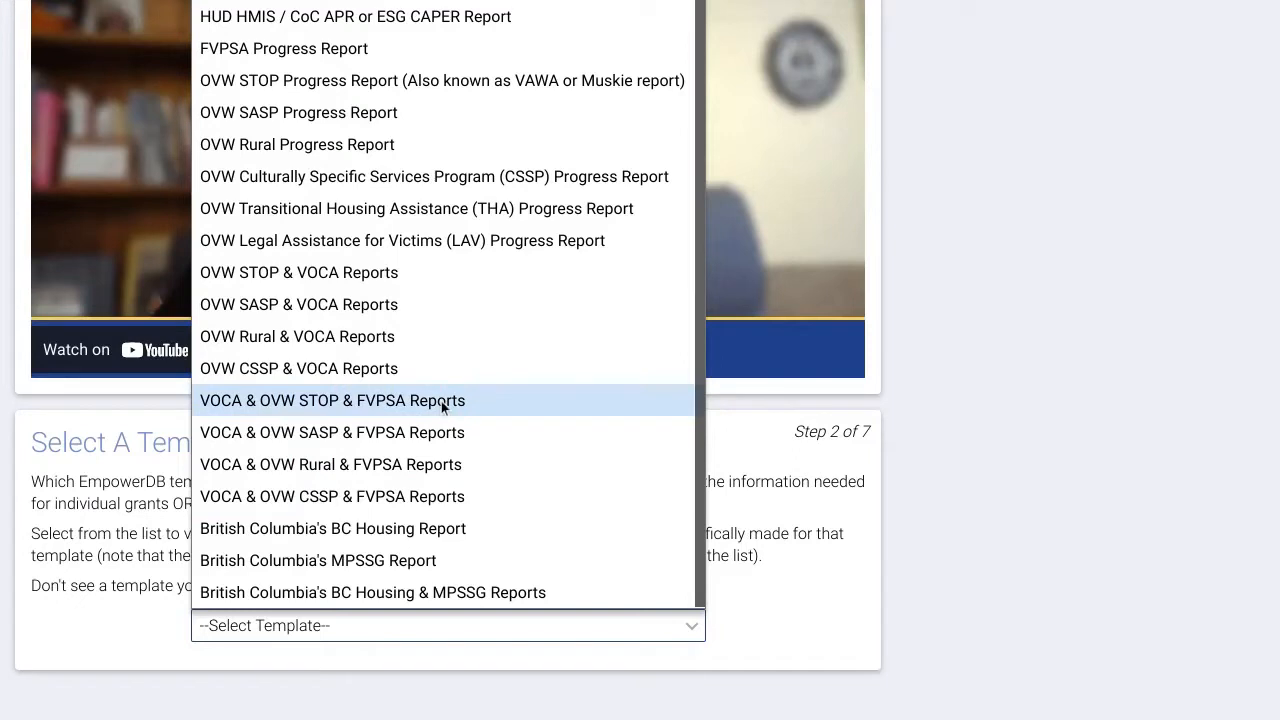
click(337, 280)
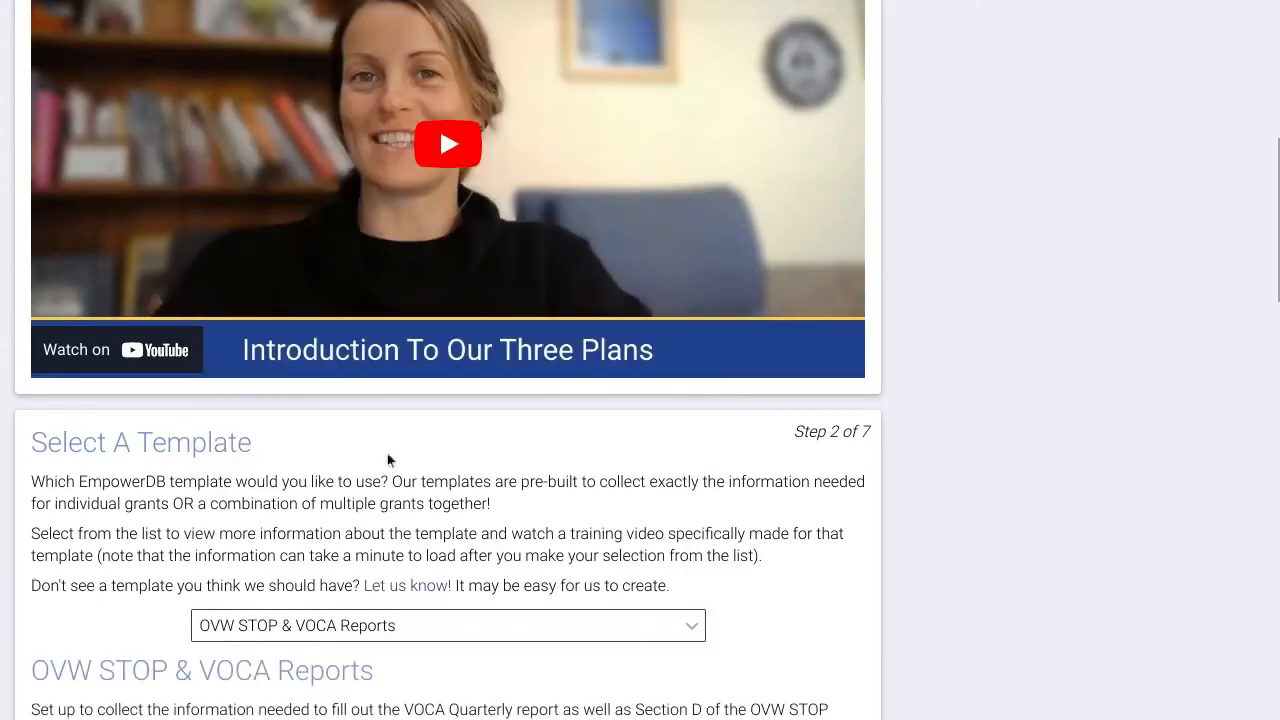
scroll(420, 500, down, 1)
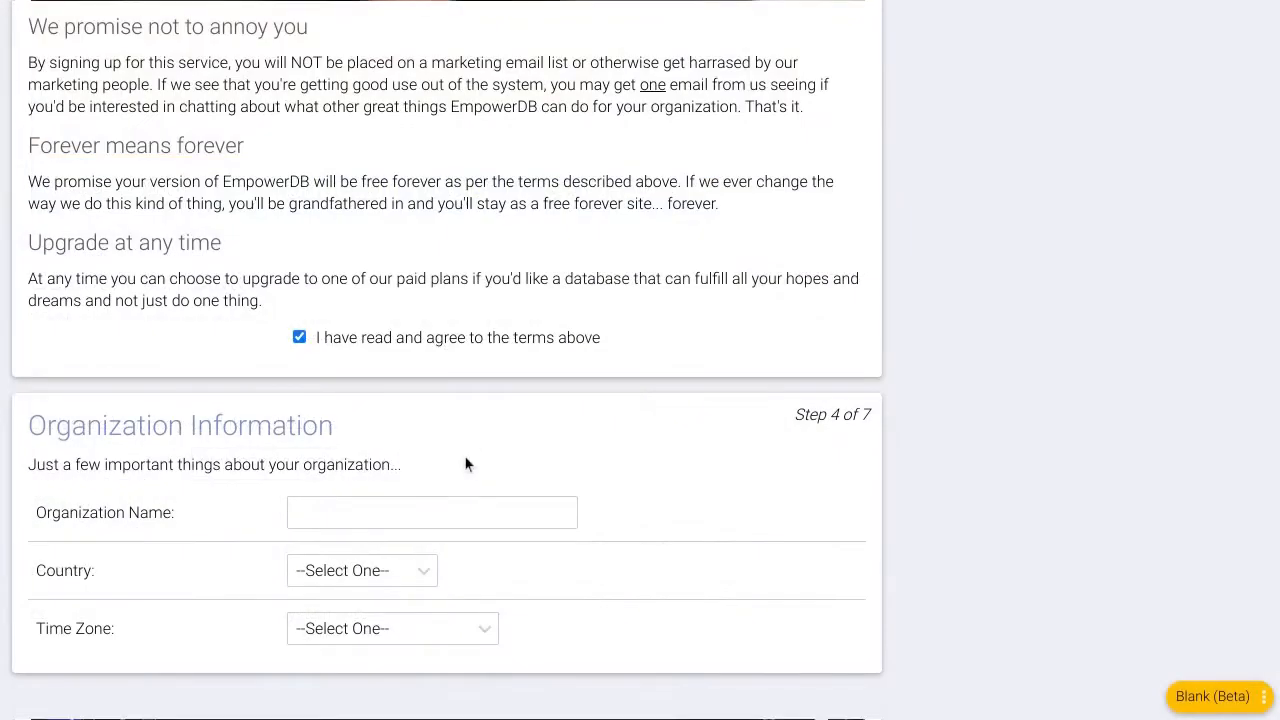
Enter 'A New Place' as the organization name.
click(467, 514)
text(A N)
key(BackSpace)
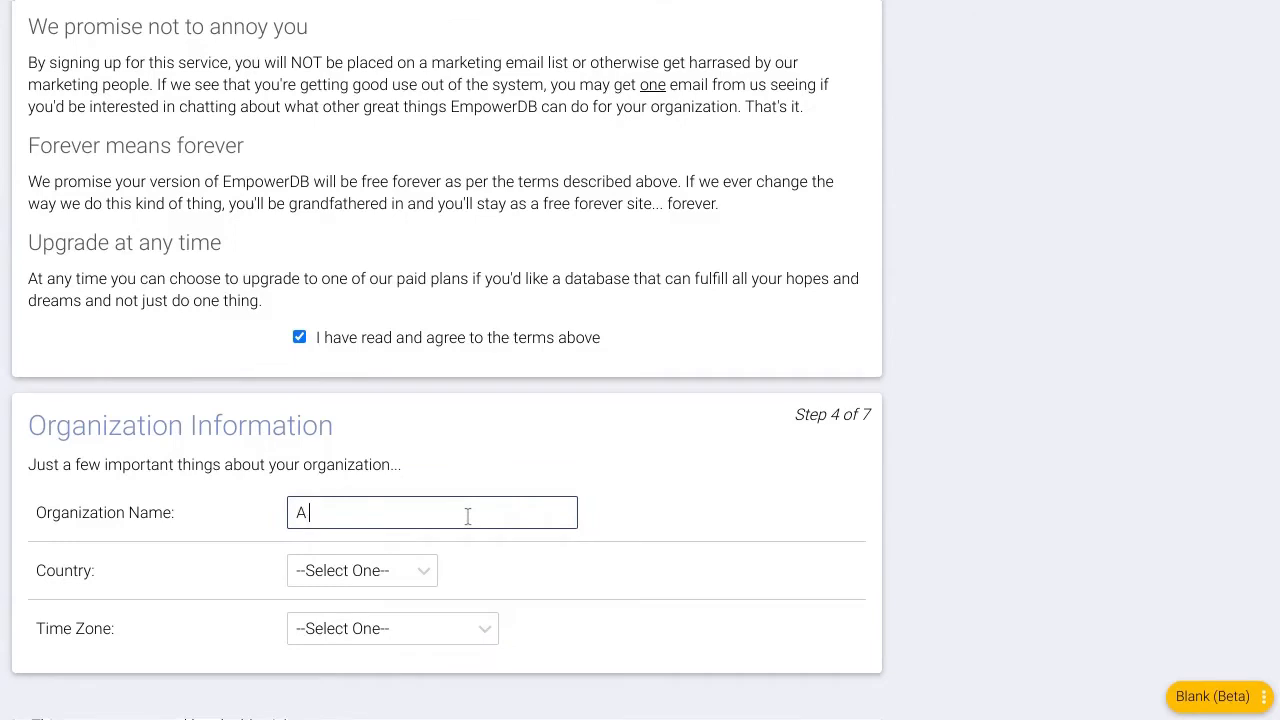
text(New Place)
key(Tab)
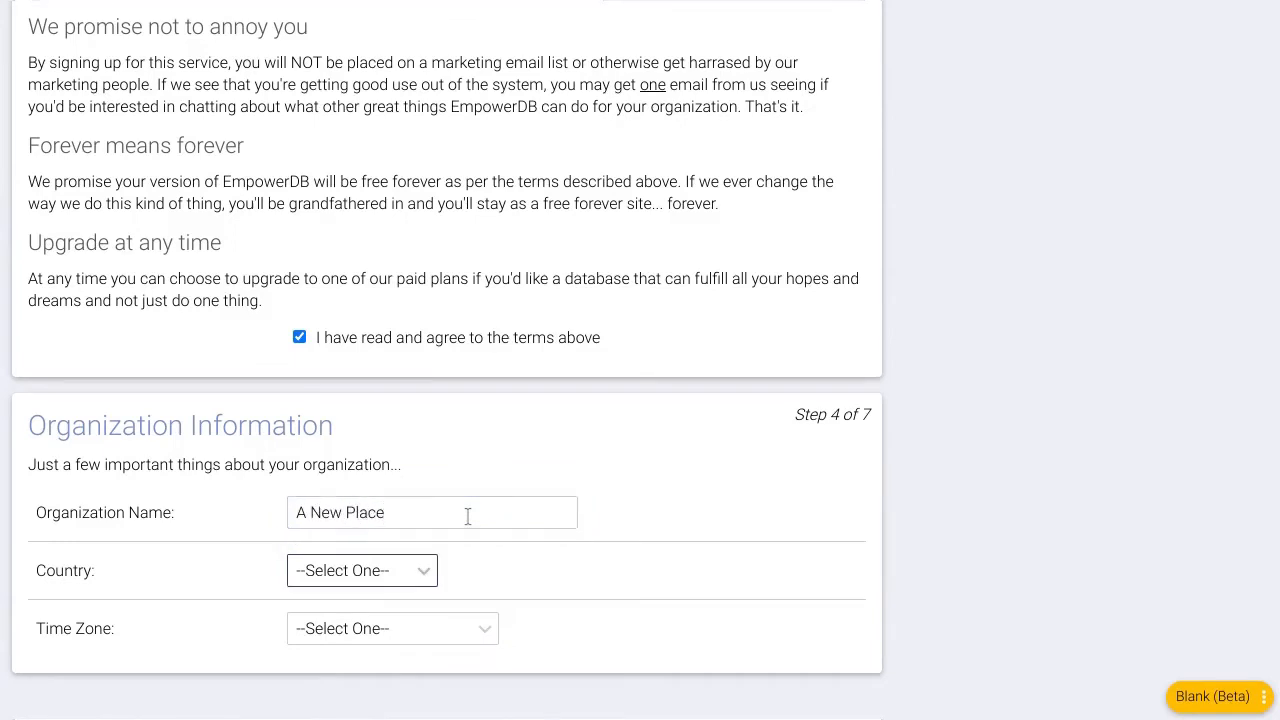
Set the country to United States, pick a state, and create the database.
click(318, 571)
click(331, 636)
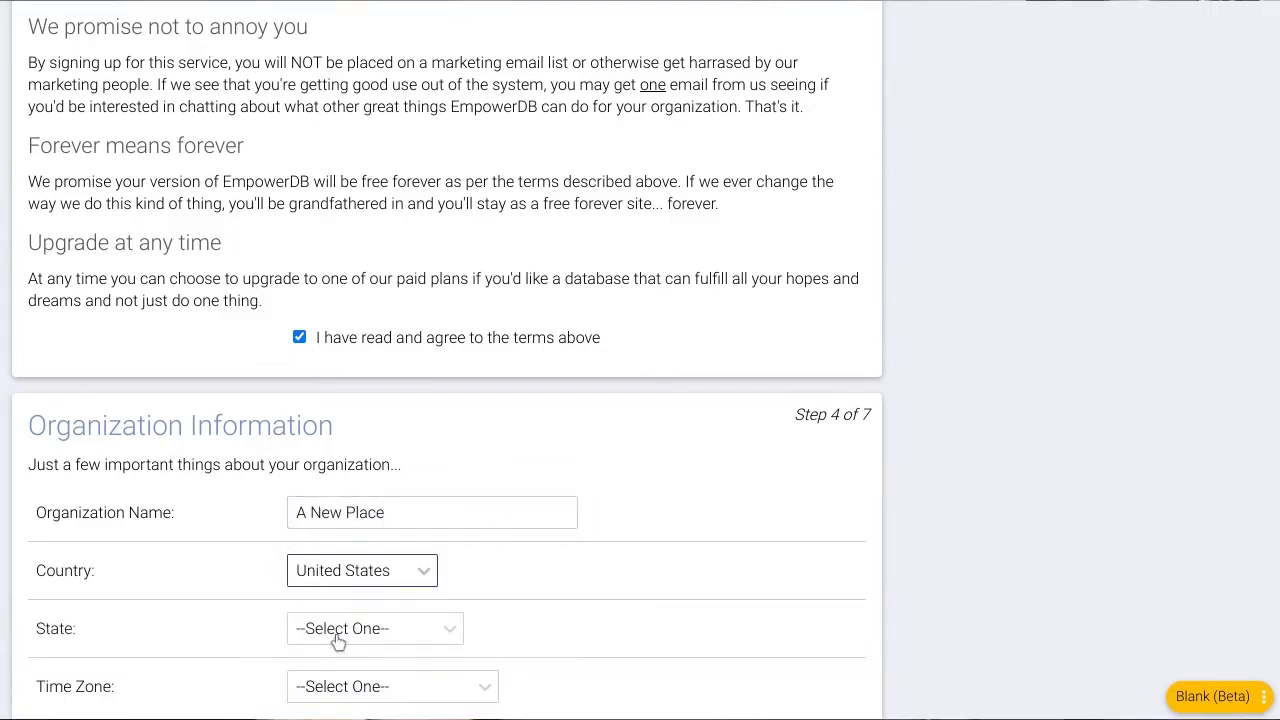
click(337, 632)
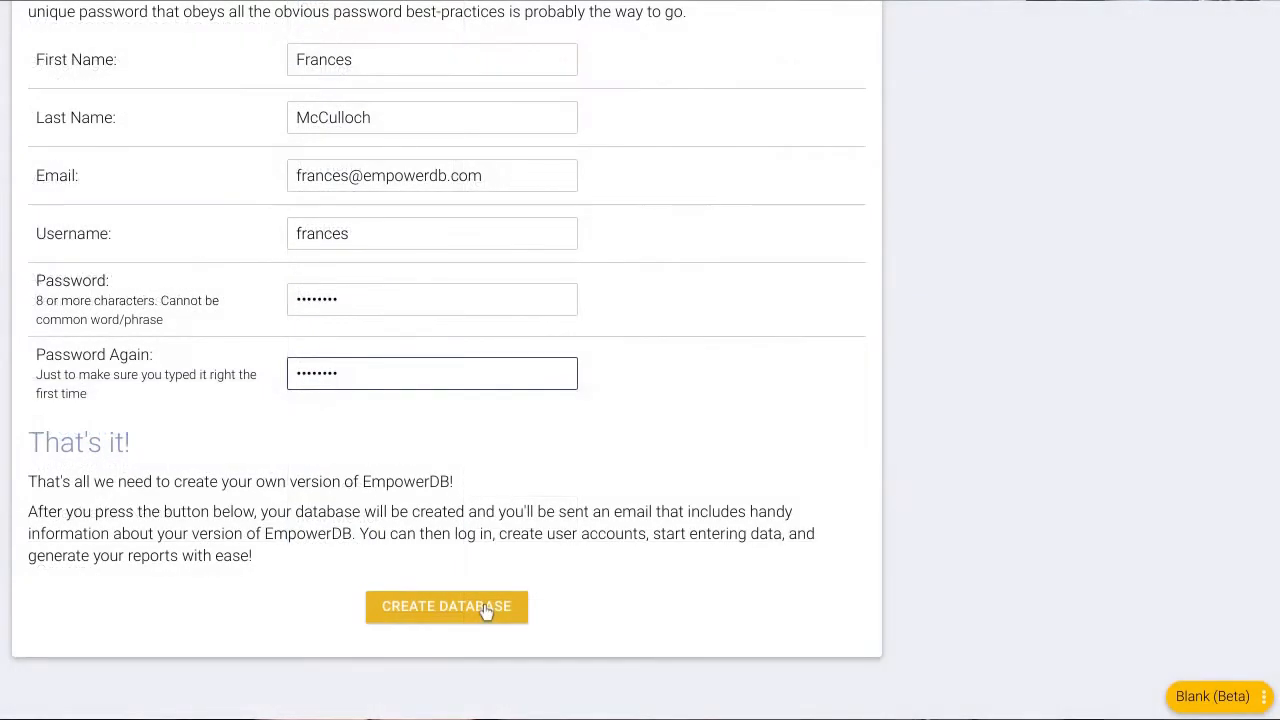
click(487, 612)
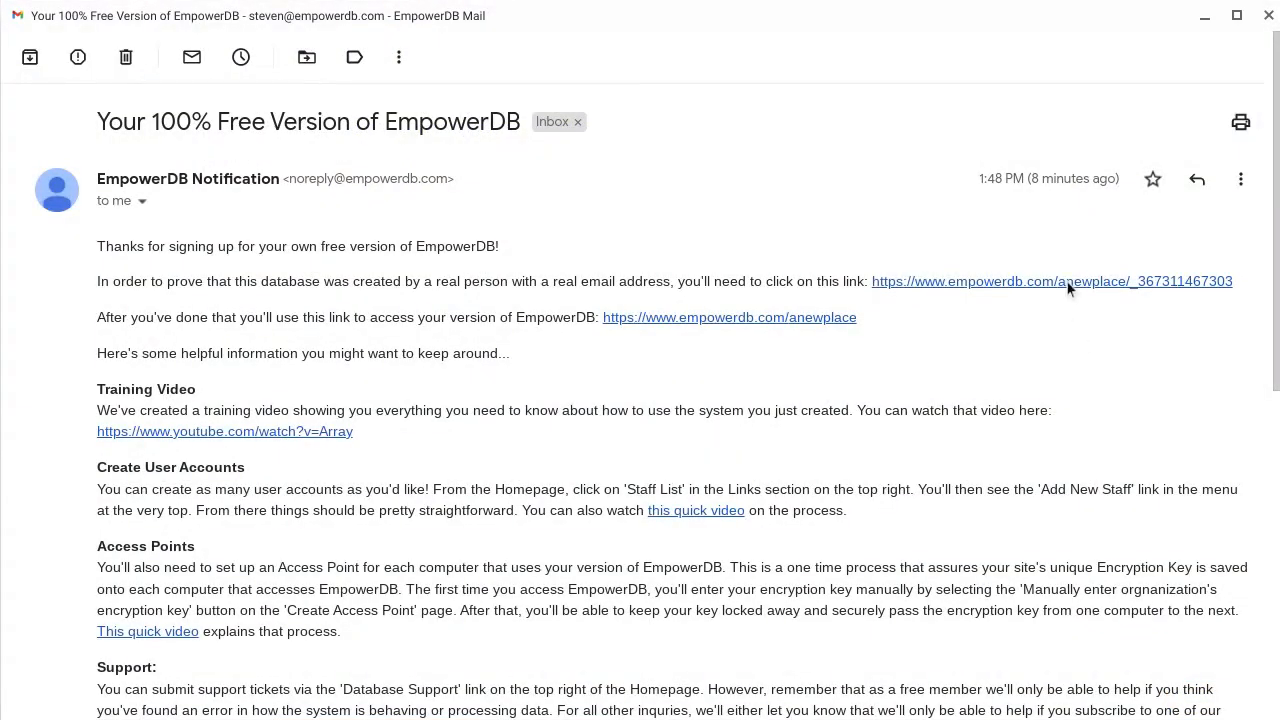
Follow the verification link in the 'Your 100% Free Version of EmpowerDB' email.
click(1069, 285)
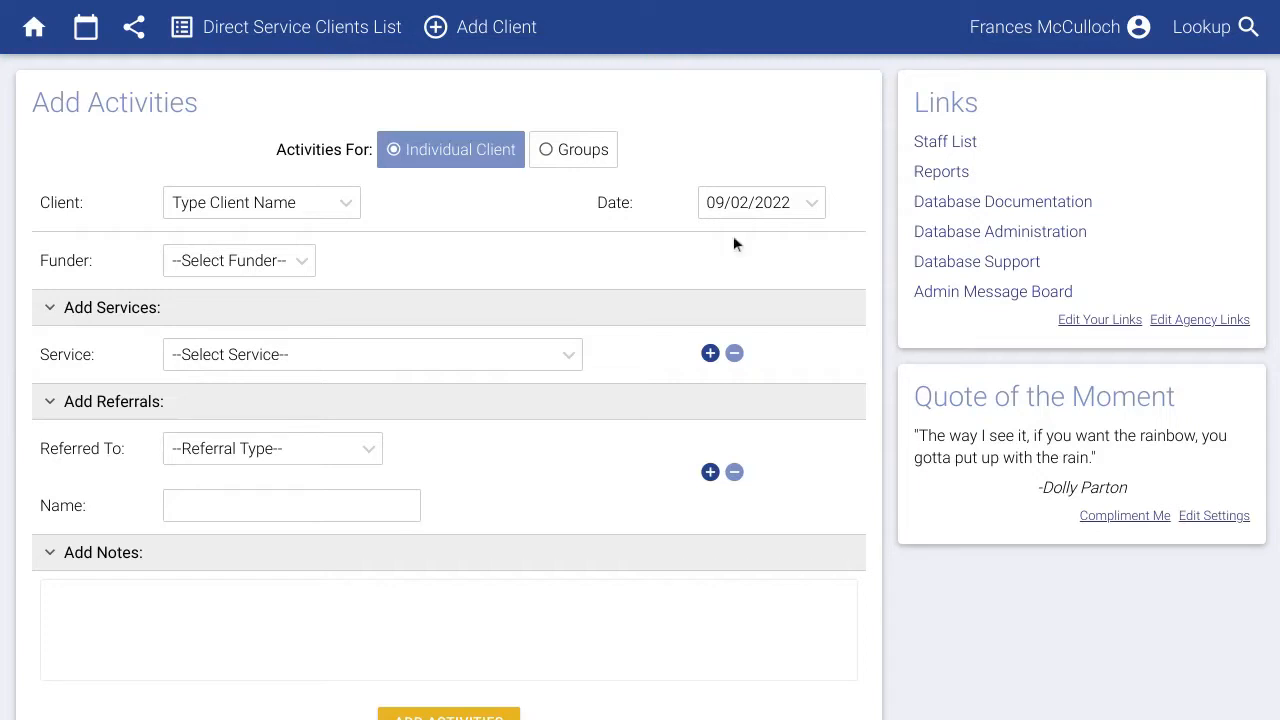
Start a new staff entry and fill in the staff member's first and last name.
click(946, 145)
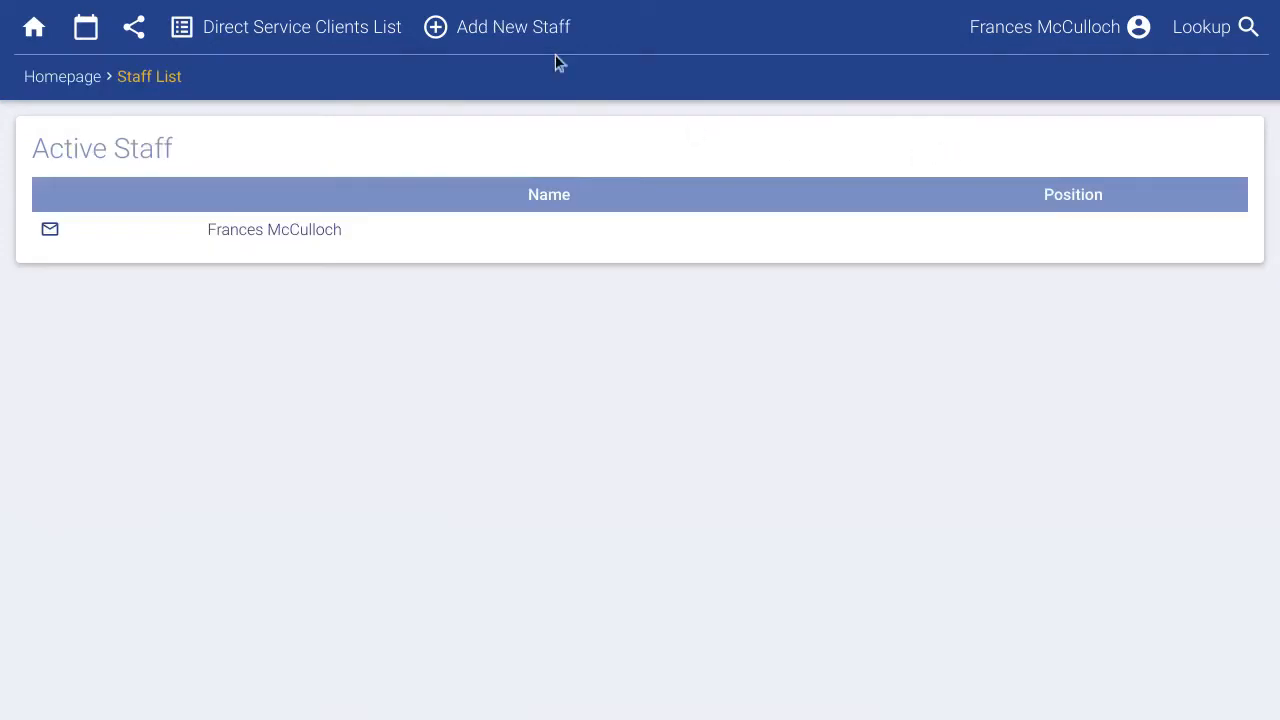
click(524, 27)
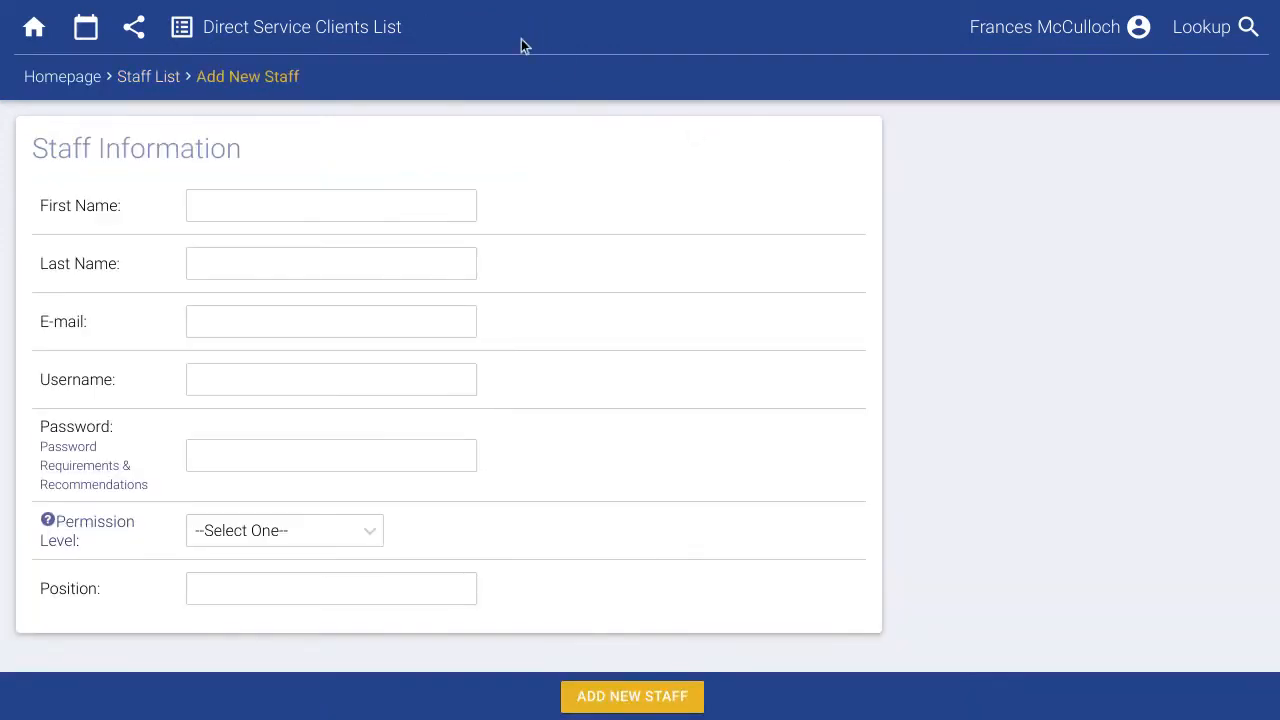
click(409, 205)
text(Someone)
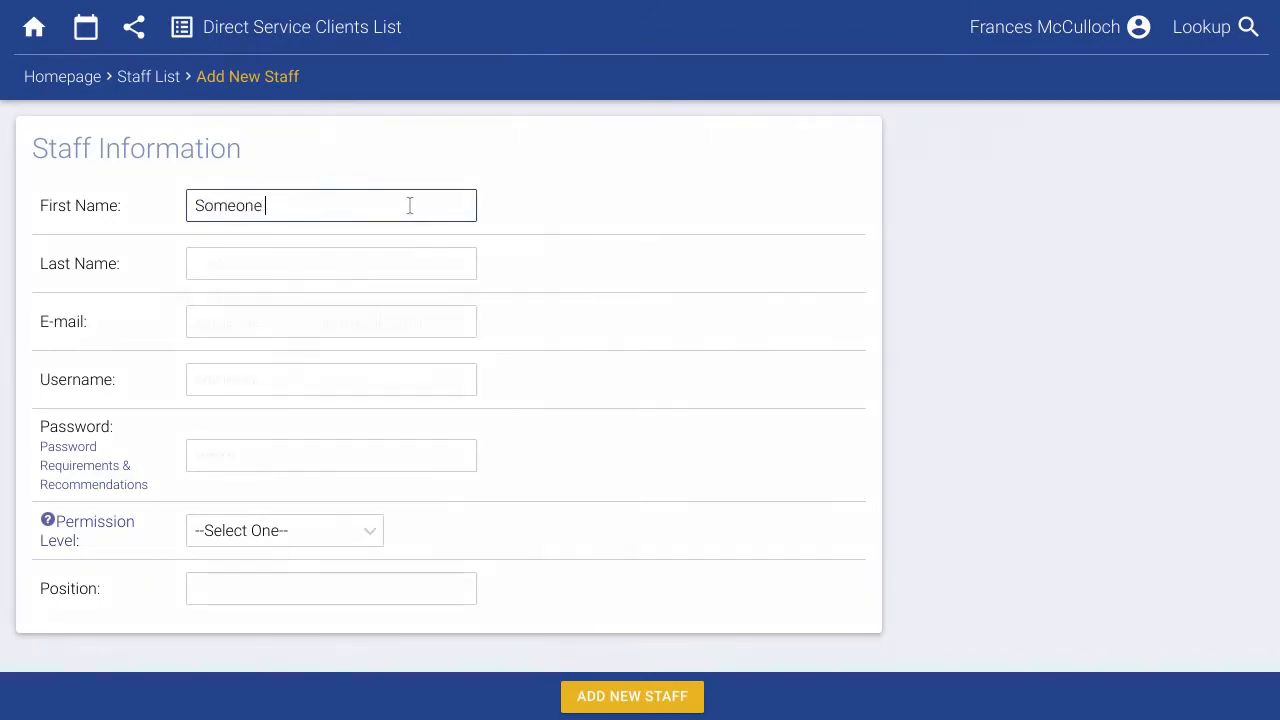
key(Tab)
text(E)
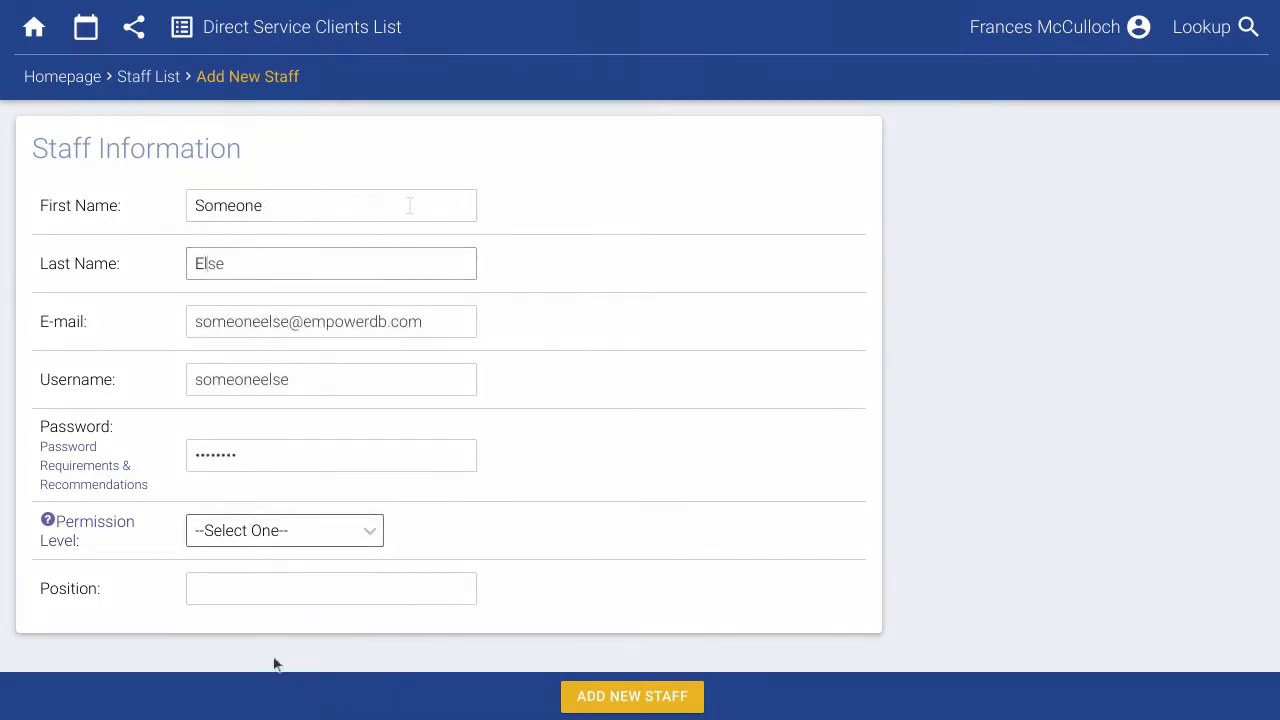
Save the new staff member as a Standard User, check the staff list, and return home.
click(279, 660)
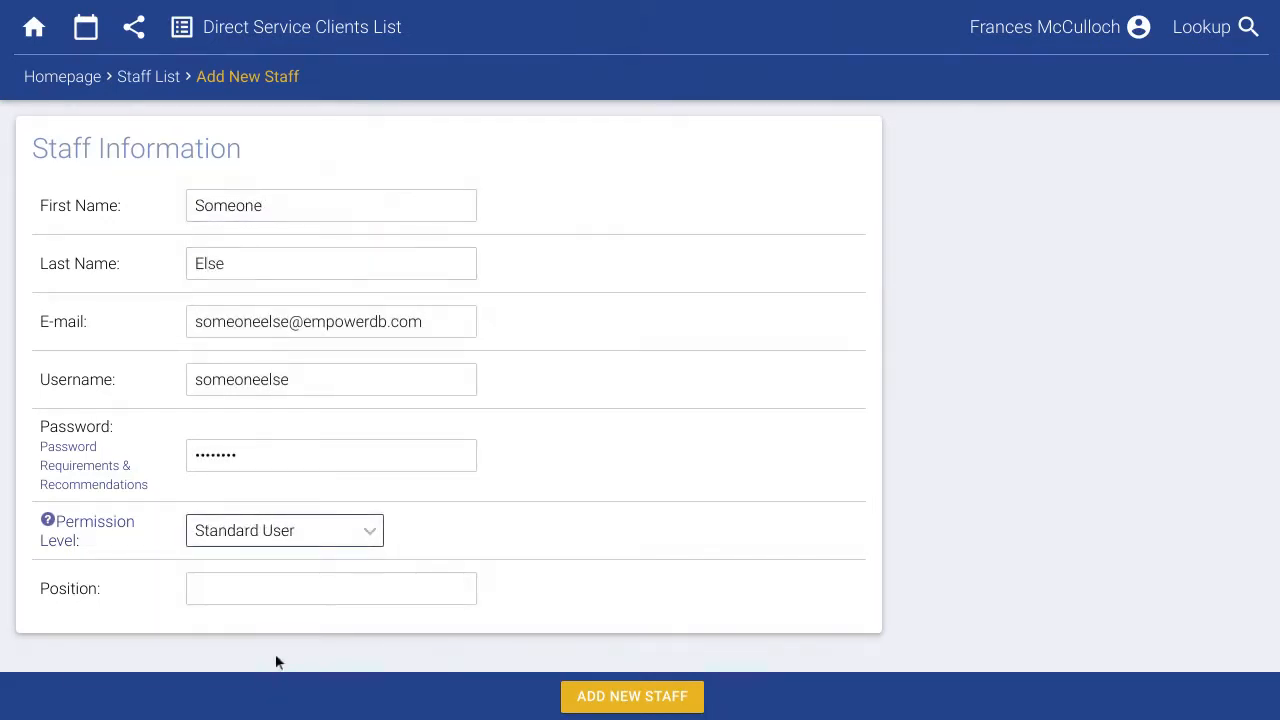
click(591, 700)
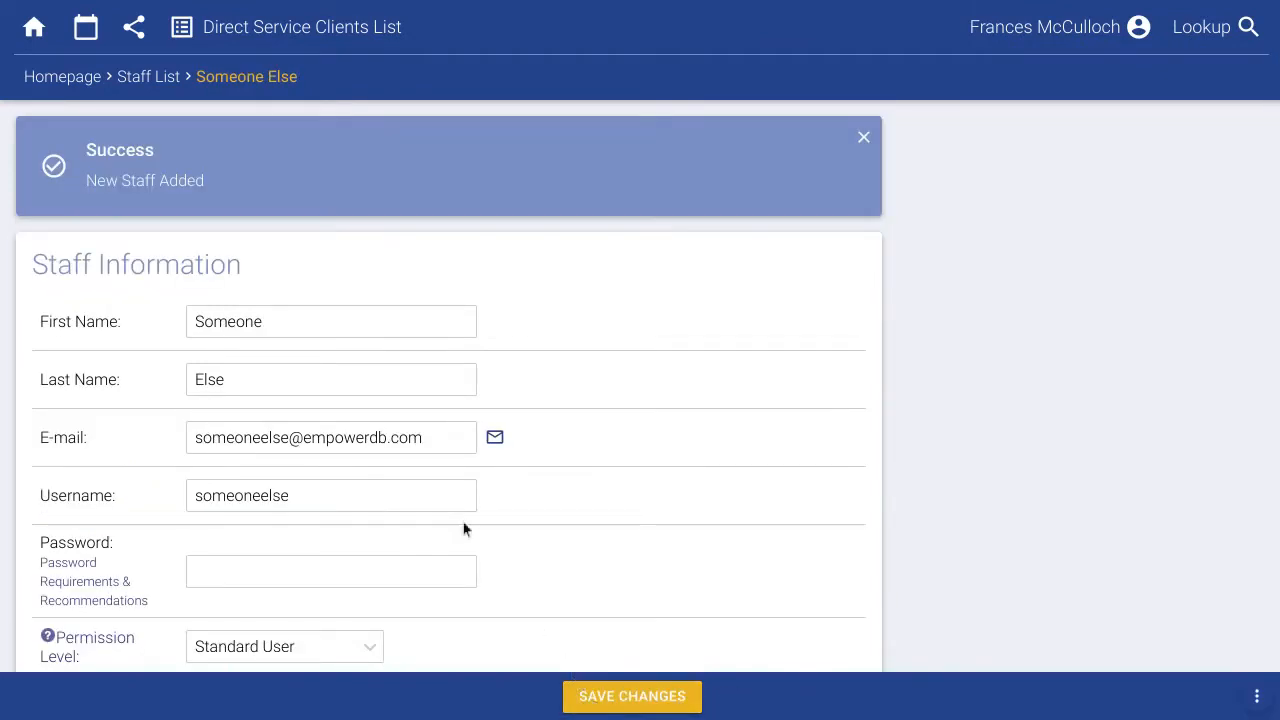
click(146, 84)
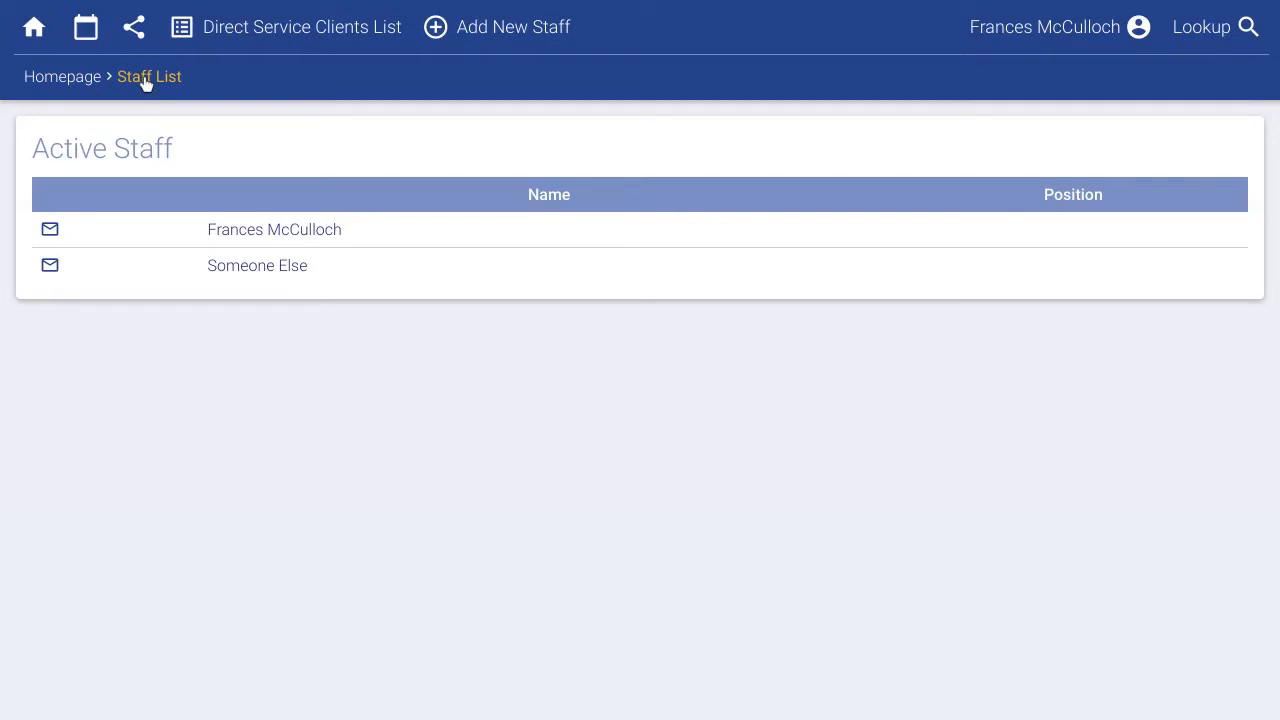
click(50, 80)
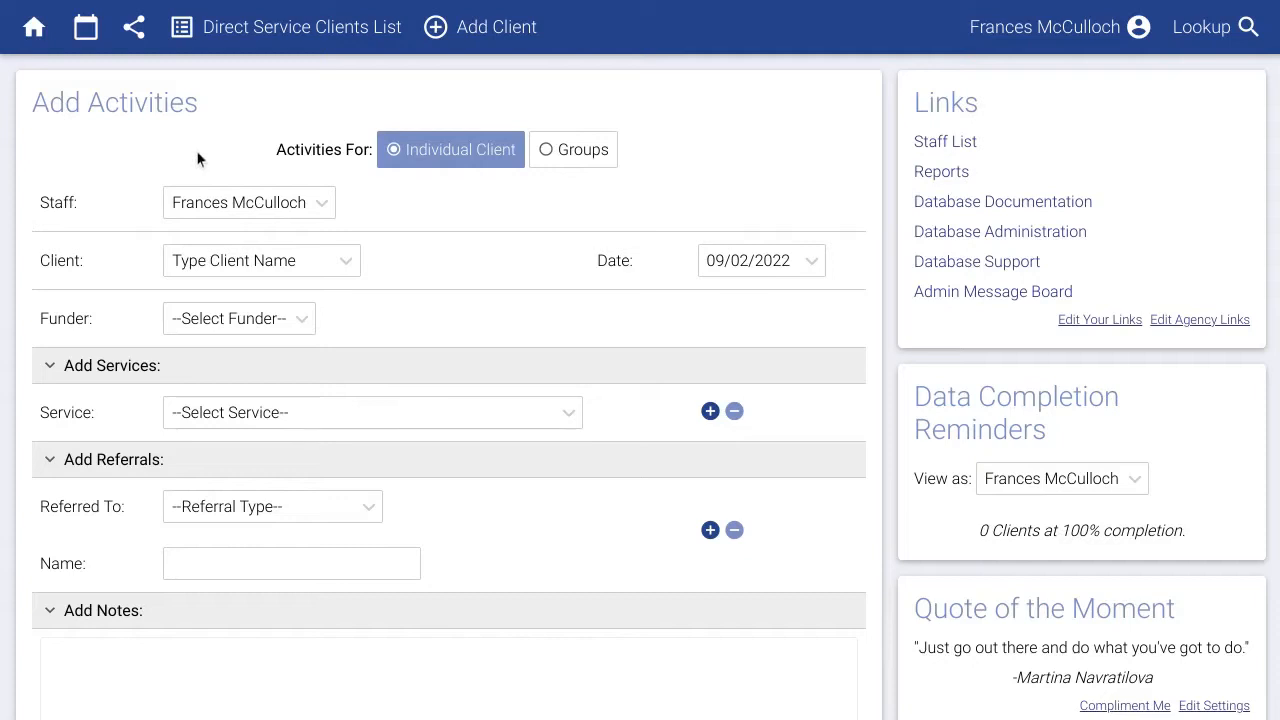
Search for and select the client for the individual activity.
click(216, 256)
text(san)
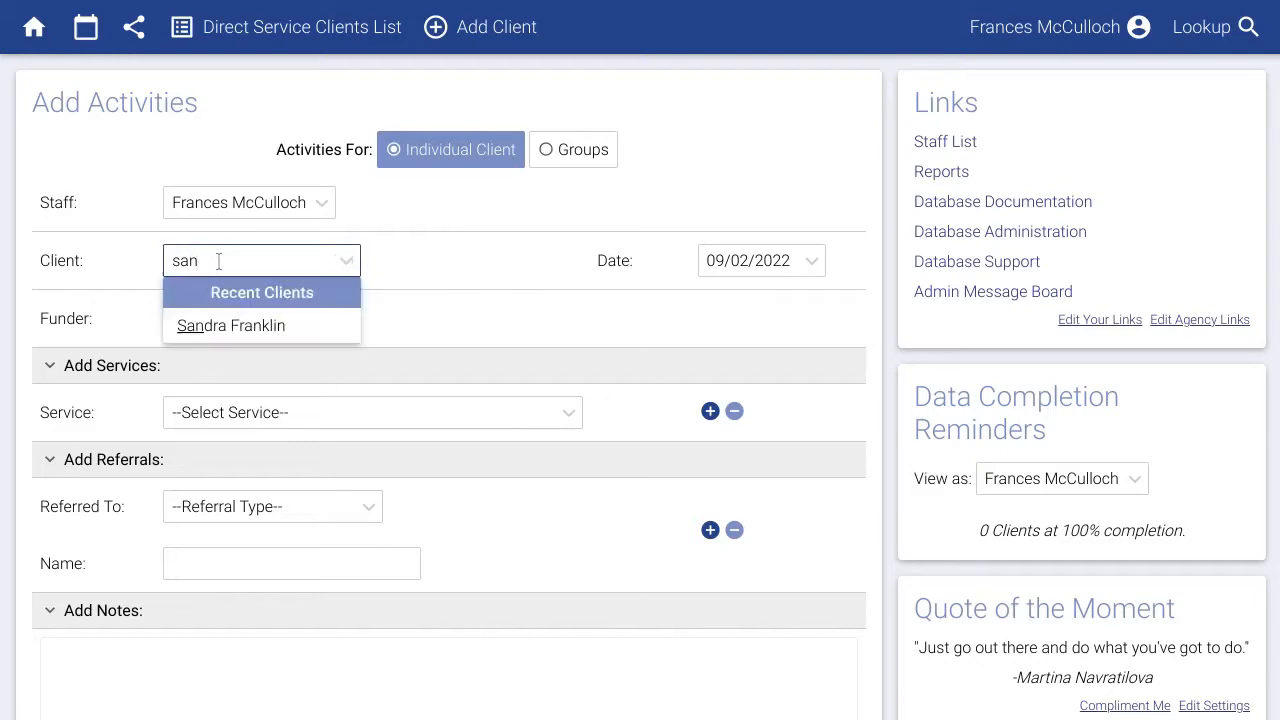
click(252, 326)
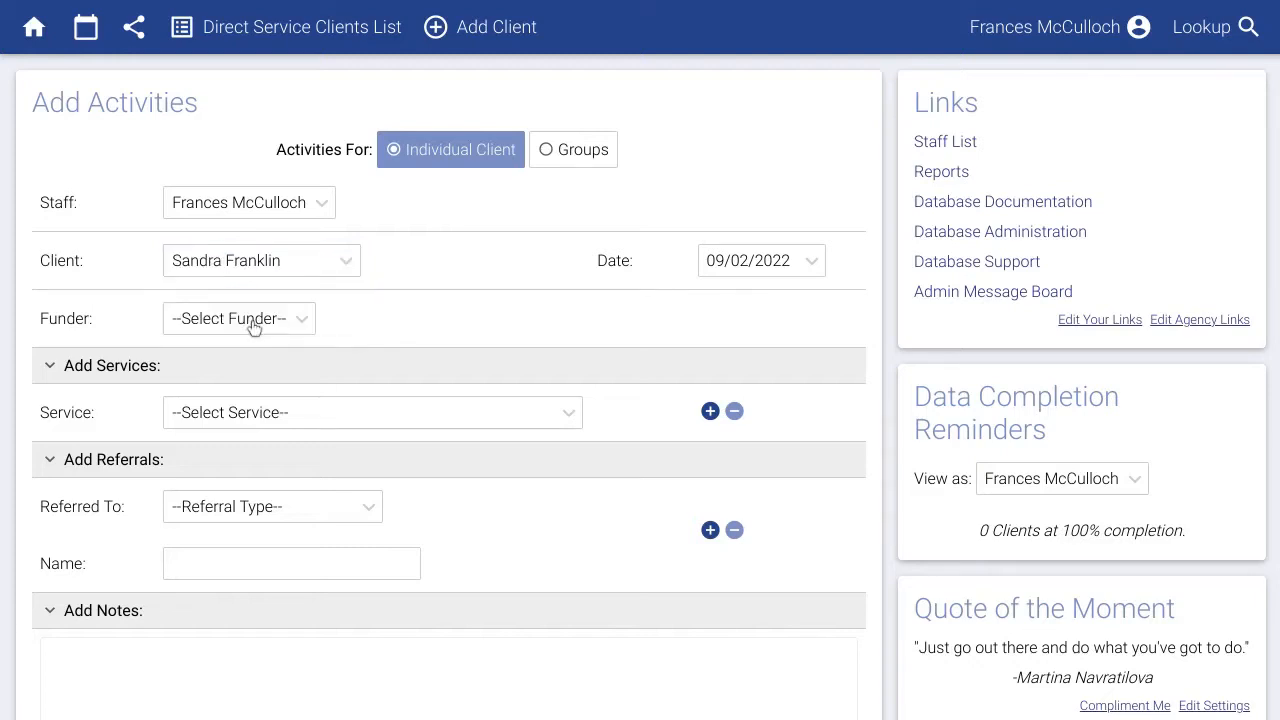
Set the activity date to September 1, 2022, then bring up the Funder list.
click(744, 260)
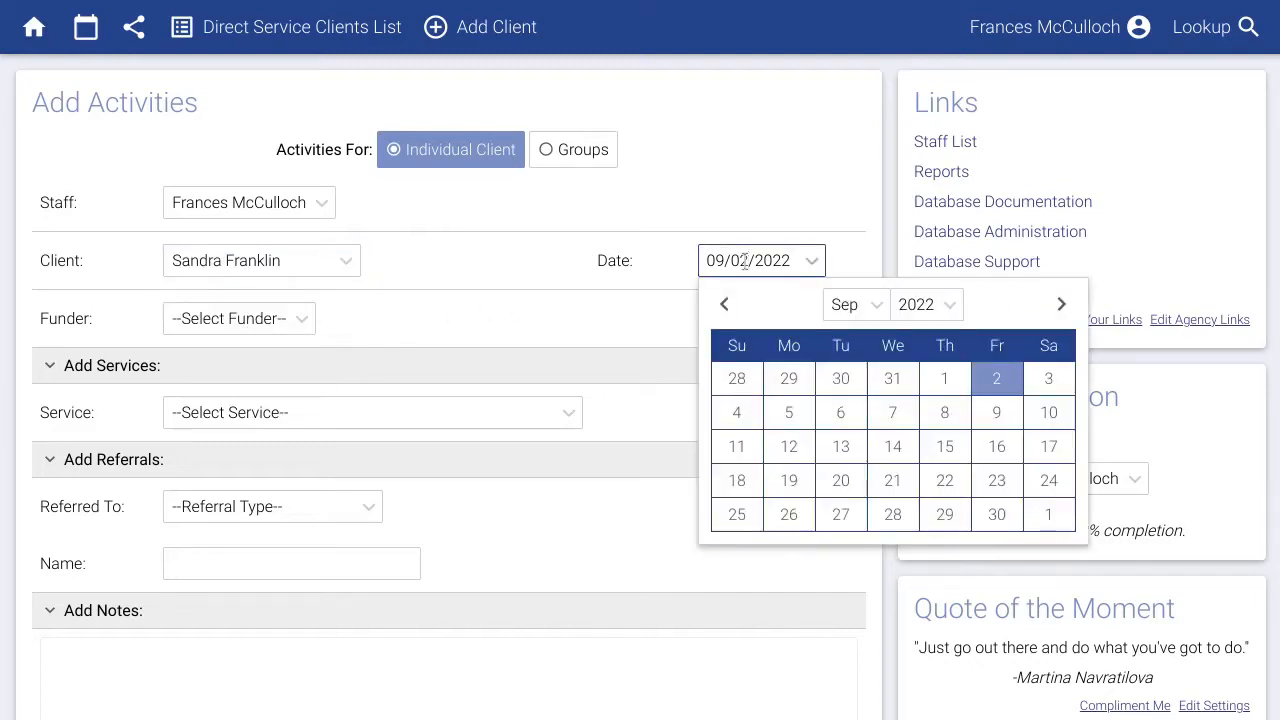
click(947, 384)
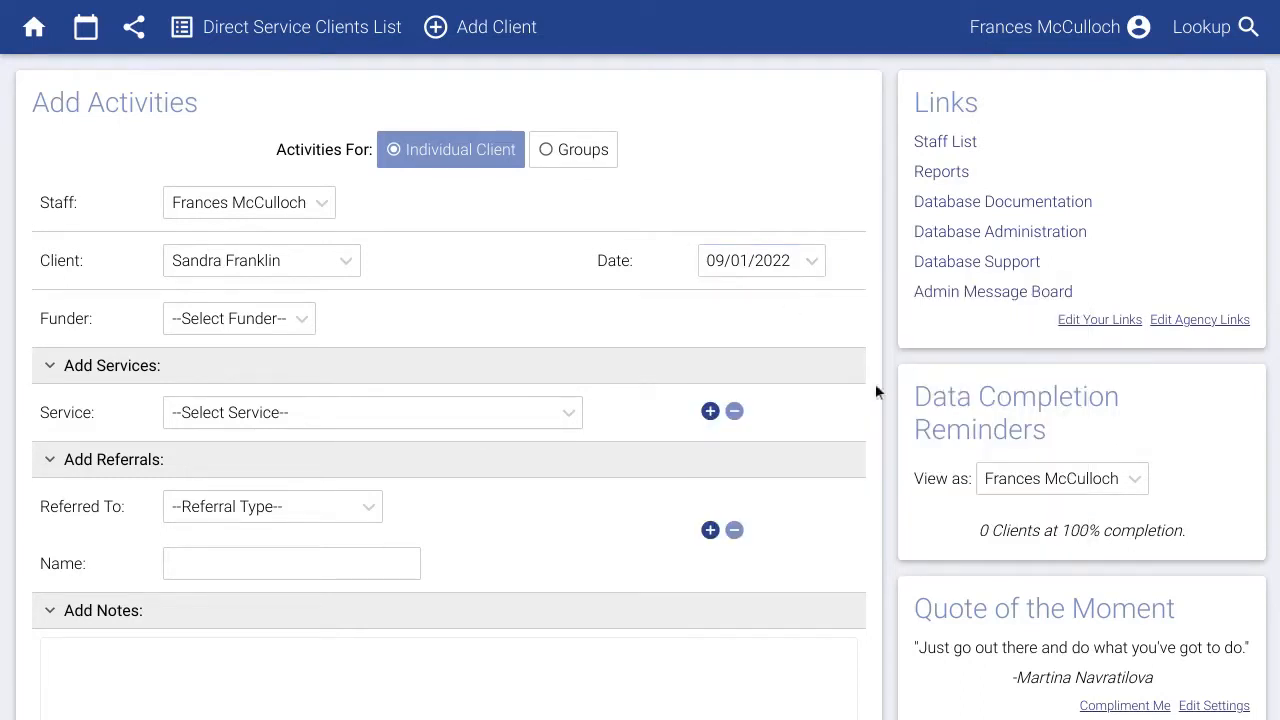
click(266, 330)
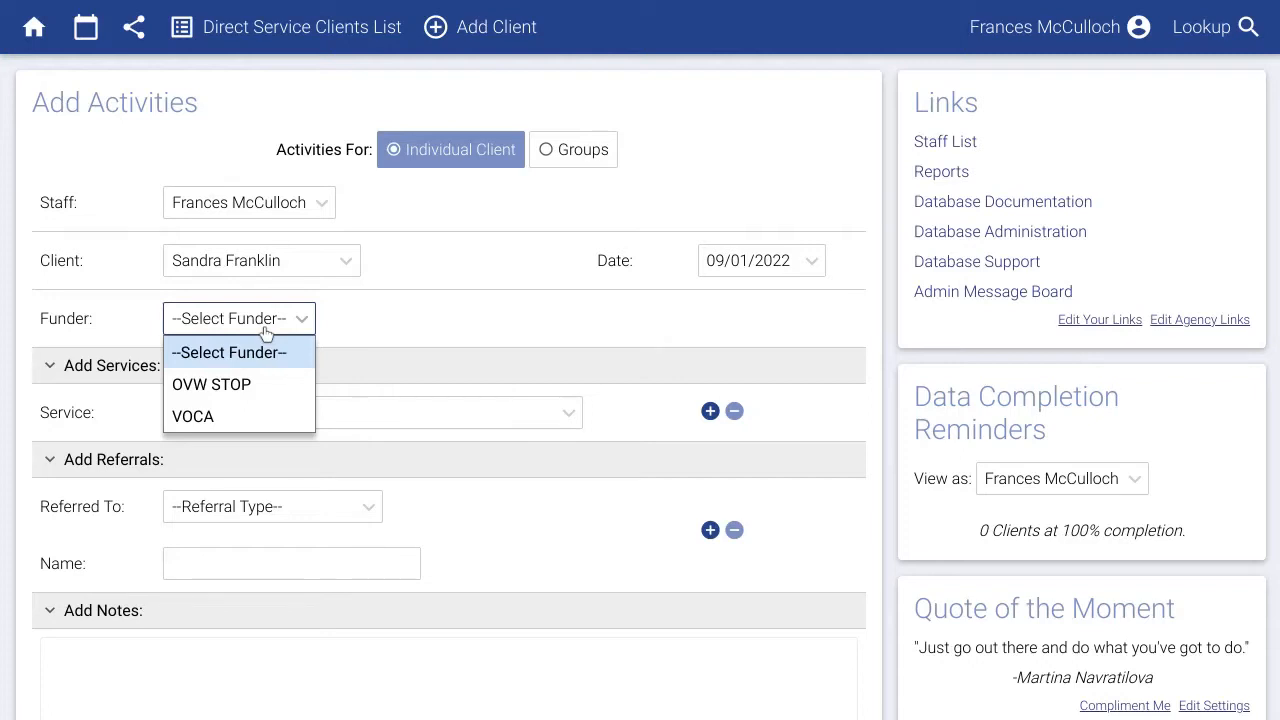
Set the funder to VOCA and the first service to Victim/survivor advocacy.
click(218, 417)
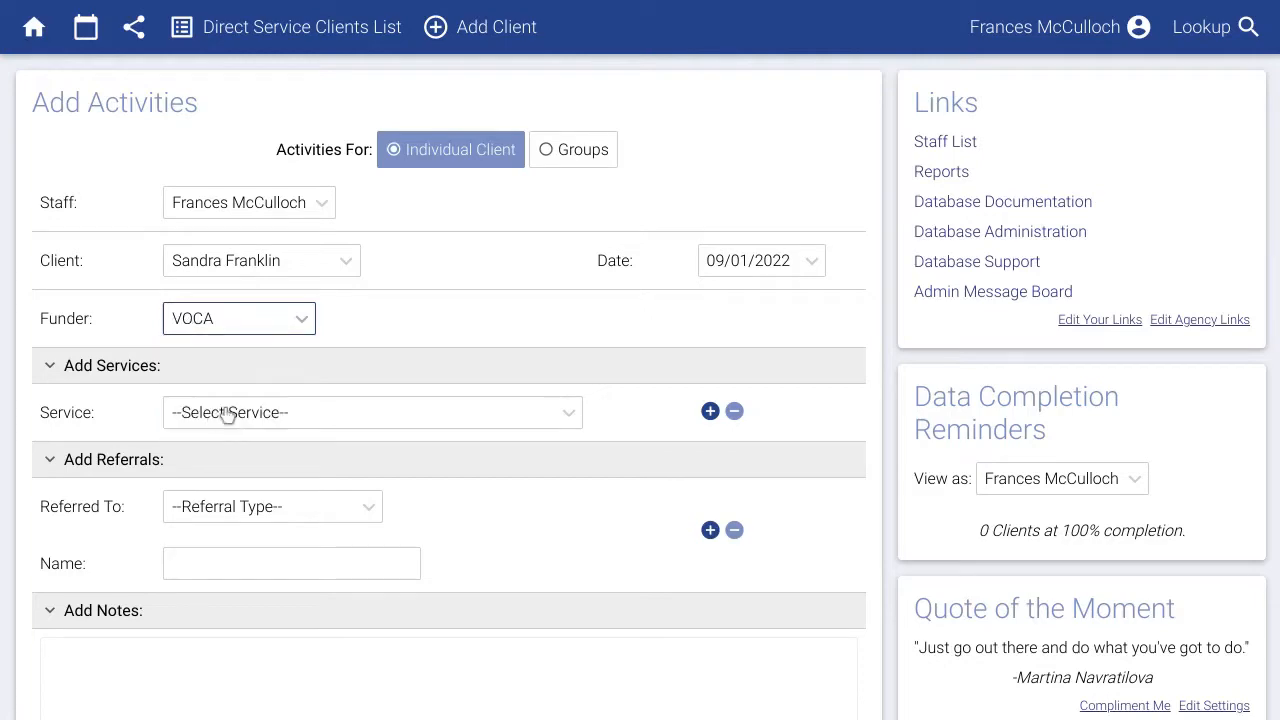
click(229, 413)
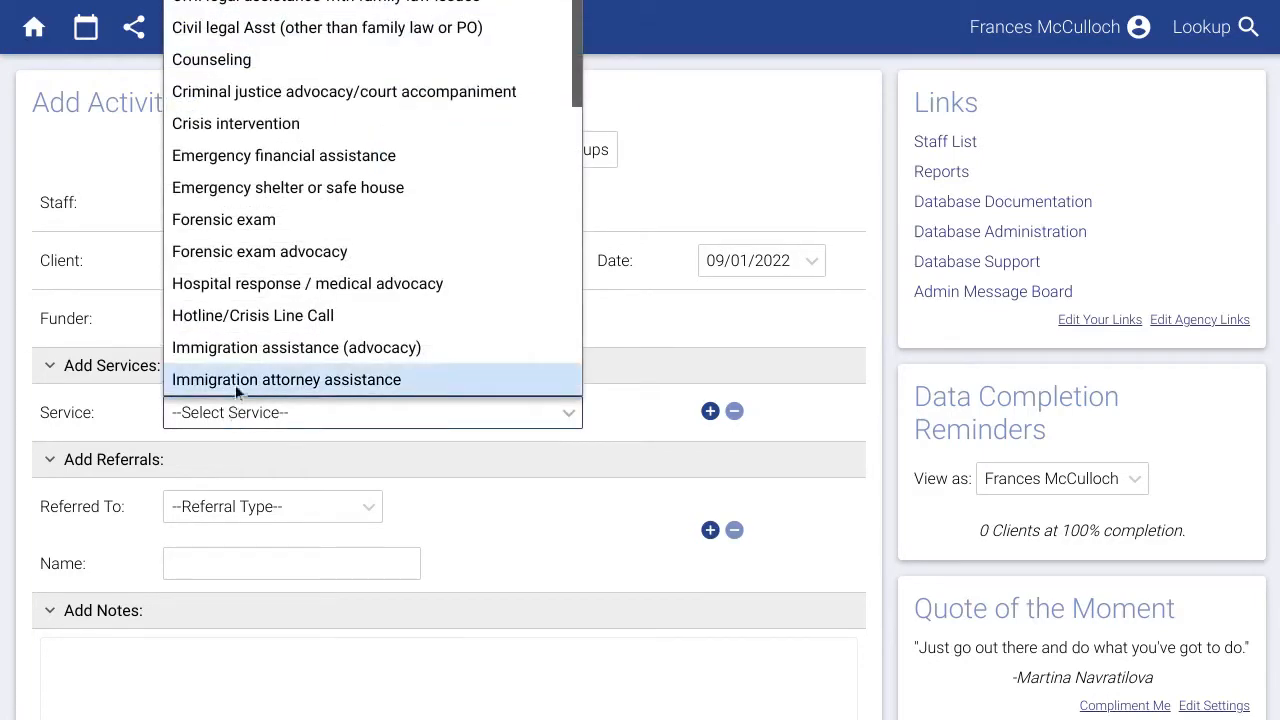
scroll(237, 360, down, 1)
scroll(249, 300, down, 3)
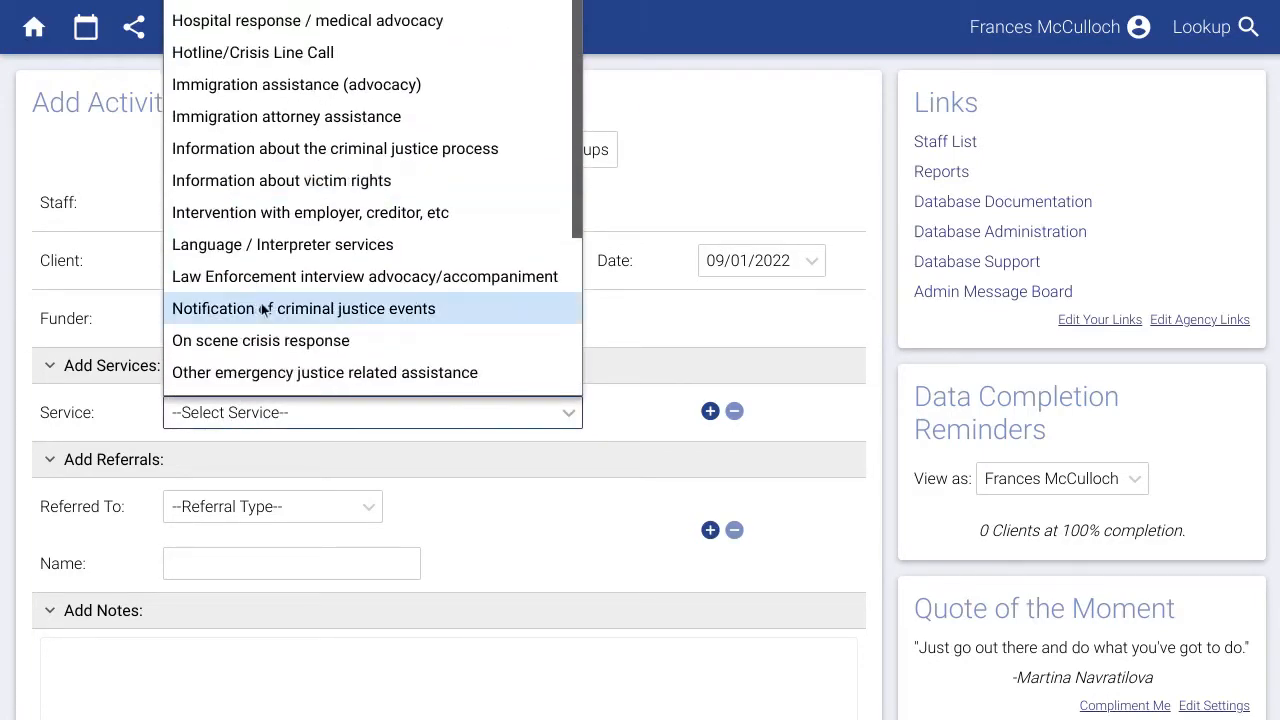
scroll(262, 310, down, 2)
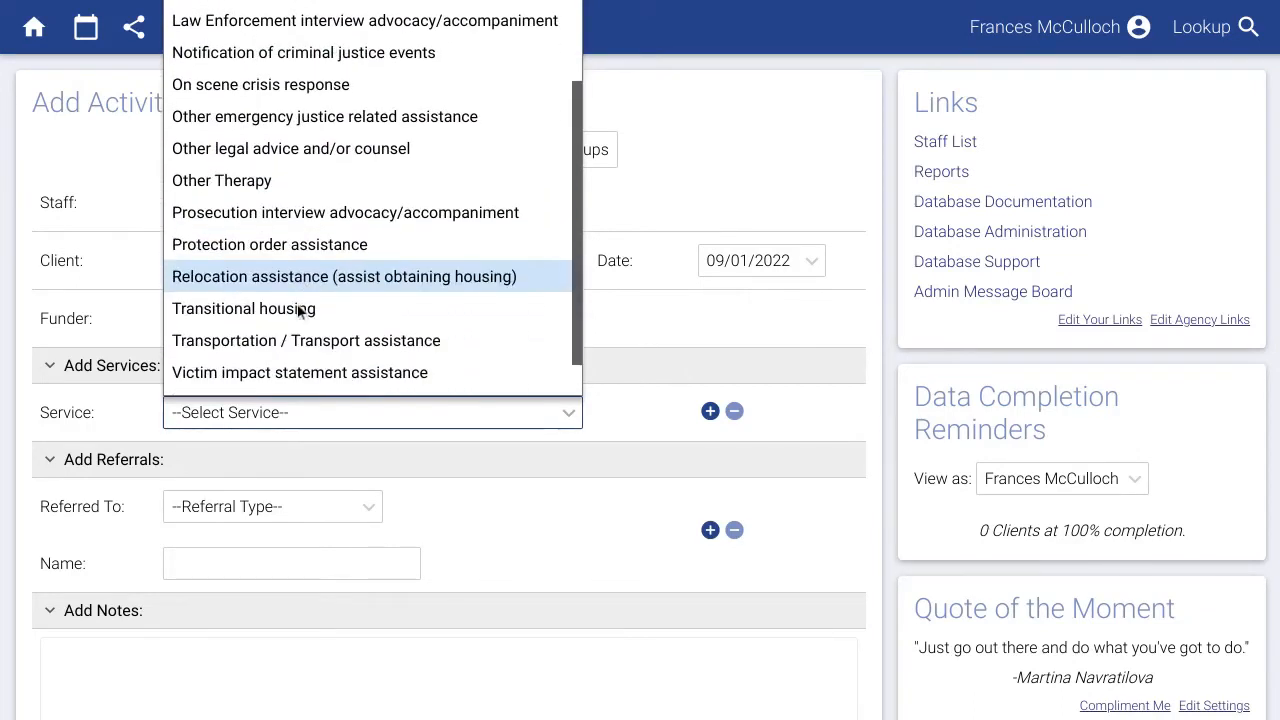
scroll(310, 303, down, 1)
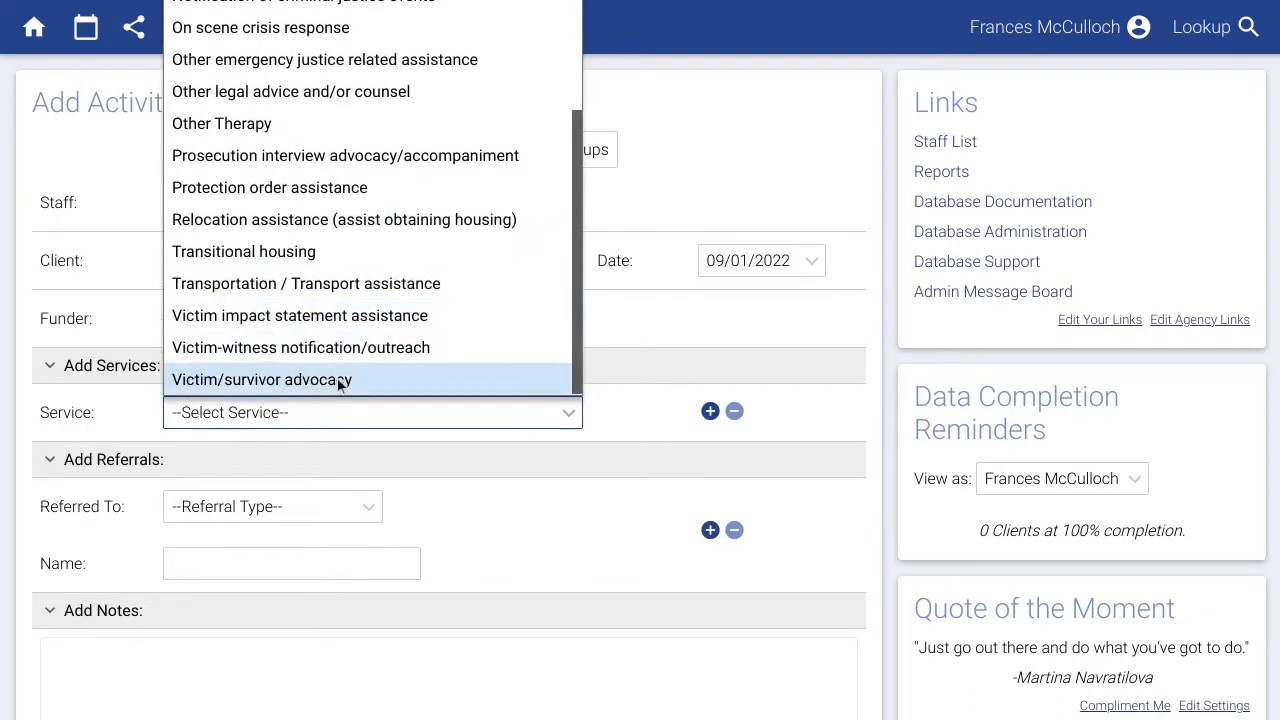
click(340, 381)
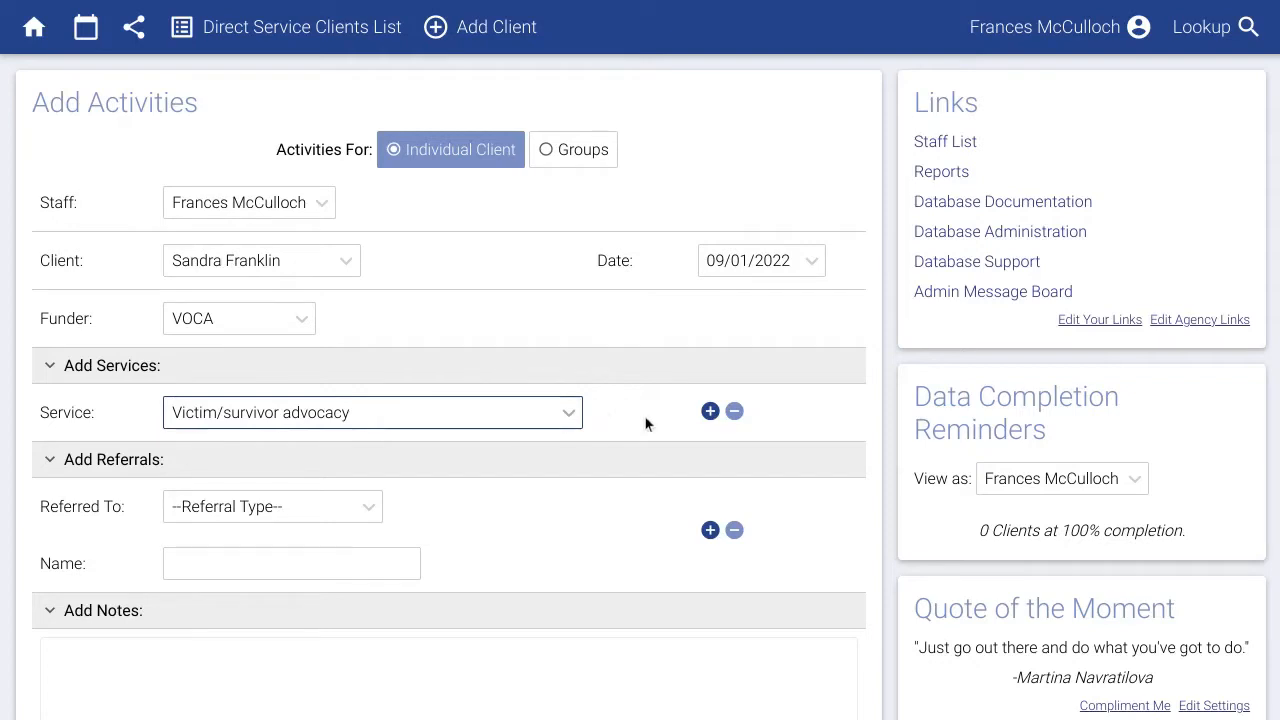
Add Crisis intervention and Immigration attorney assistance as the second and third services.
click(710, 412)
click(543, 471)
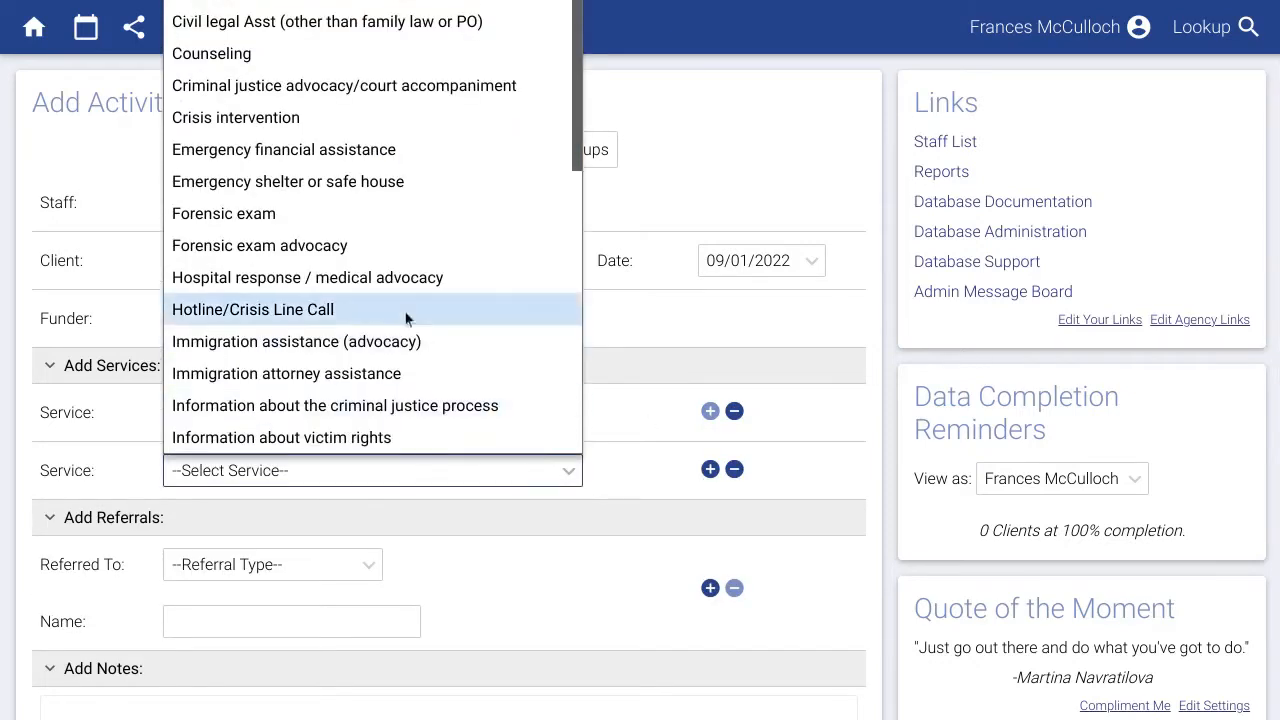
click(250, 125)
click(710, 469)
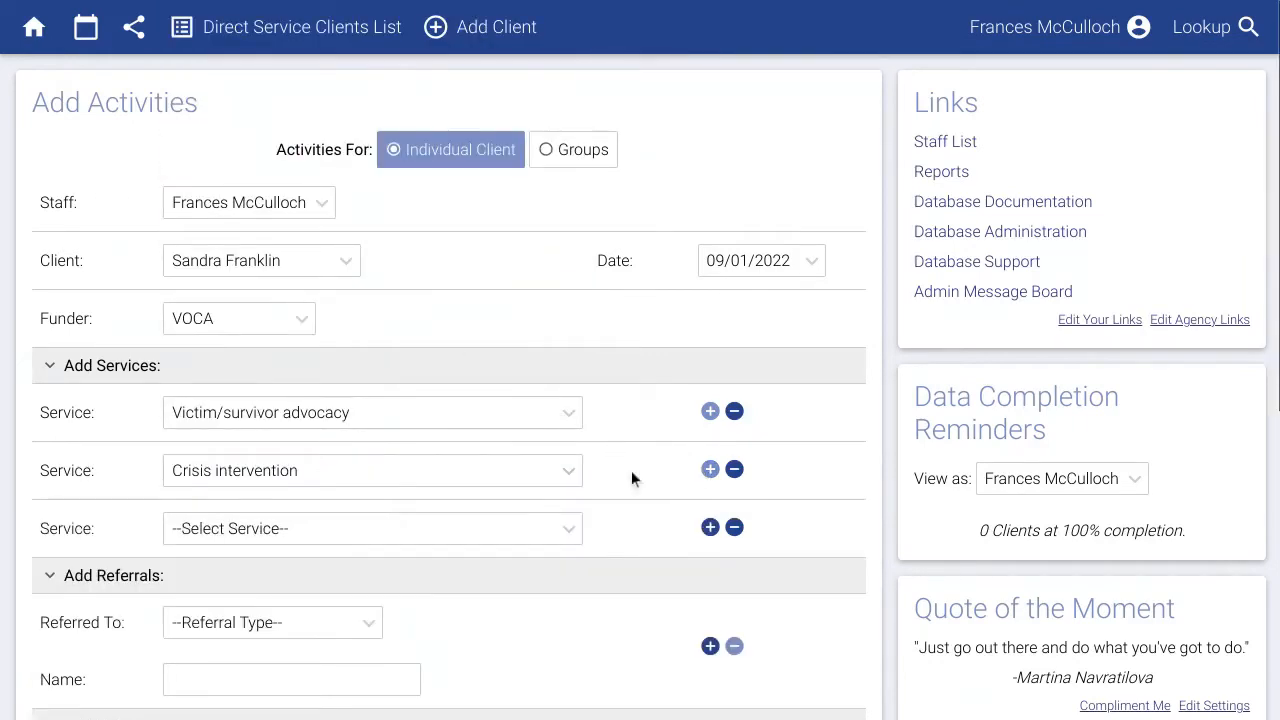
click(514, 528)
scroll(471, 494, down, 1)
click(362, 398)
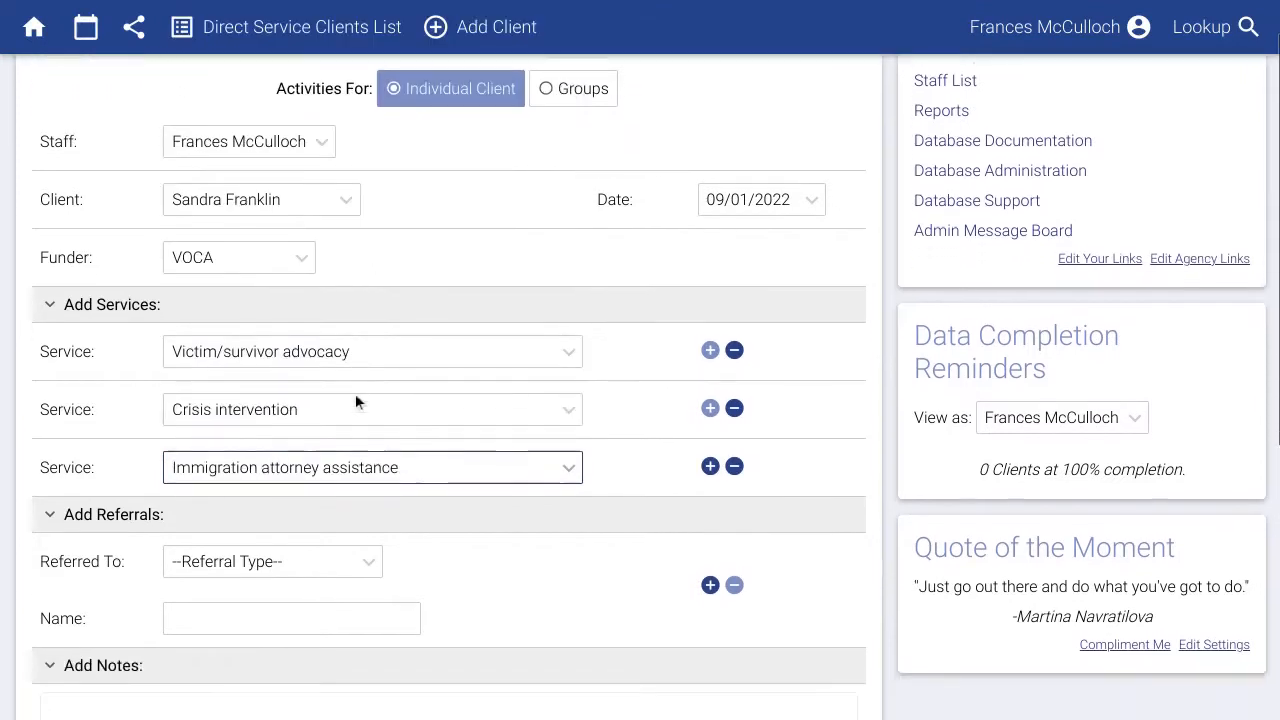
Write a note about the meeting with the client and save the activities.
scroll(355, 401, down, 2)
click(358, 508)
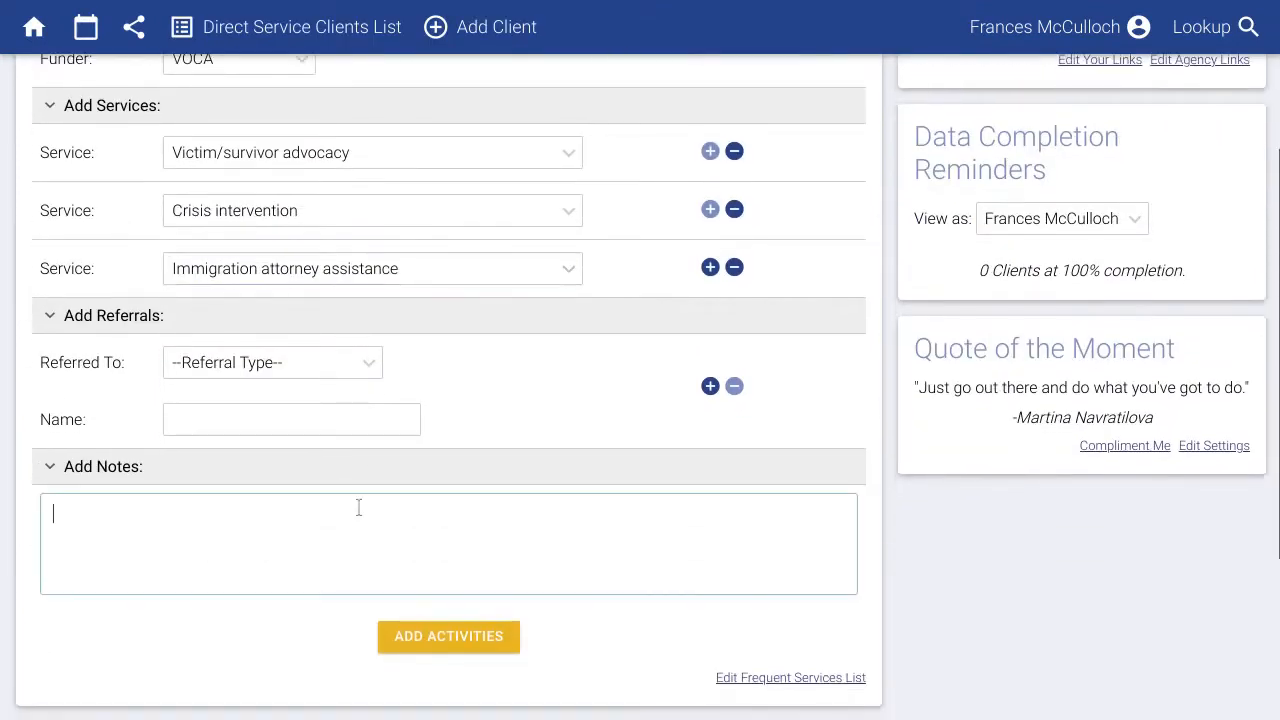
text(Met )
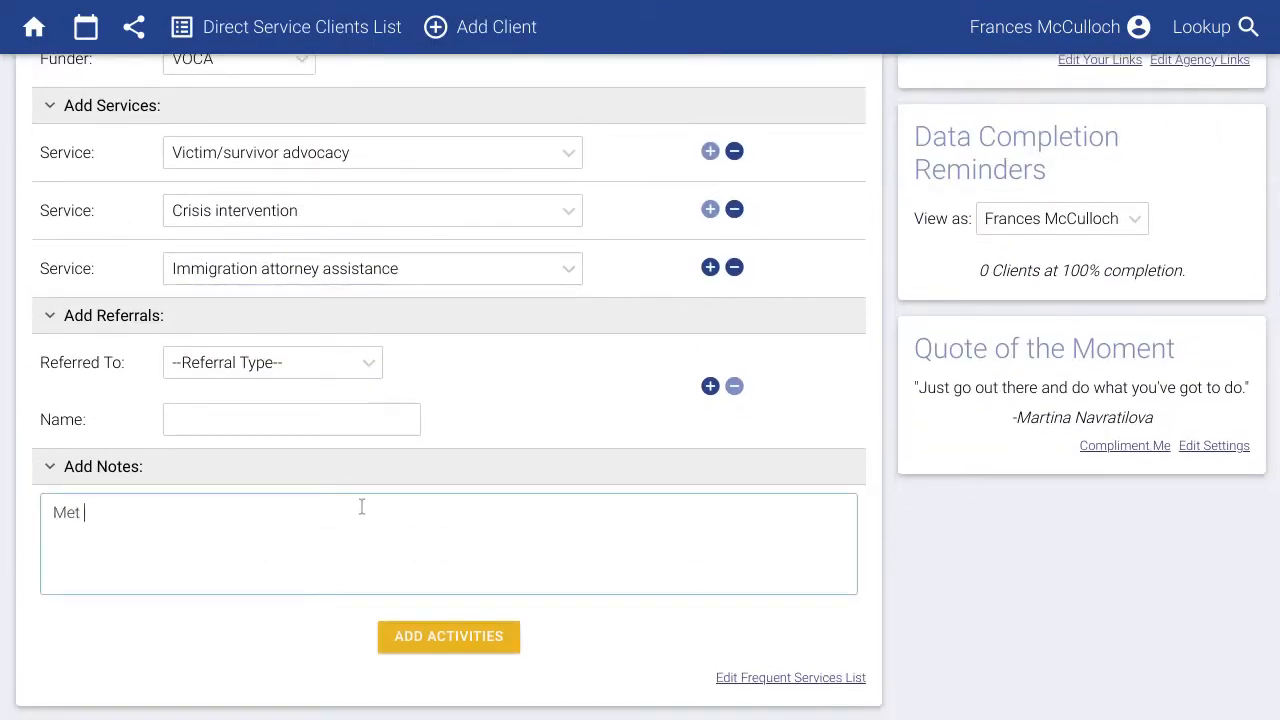
text(with Sandra to talk about...)
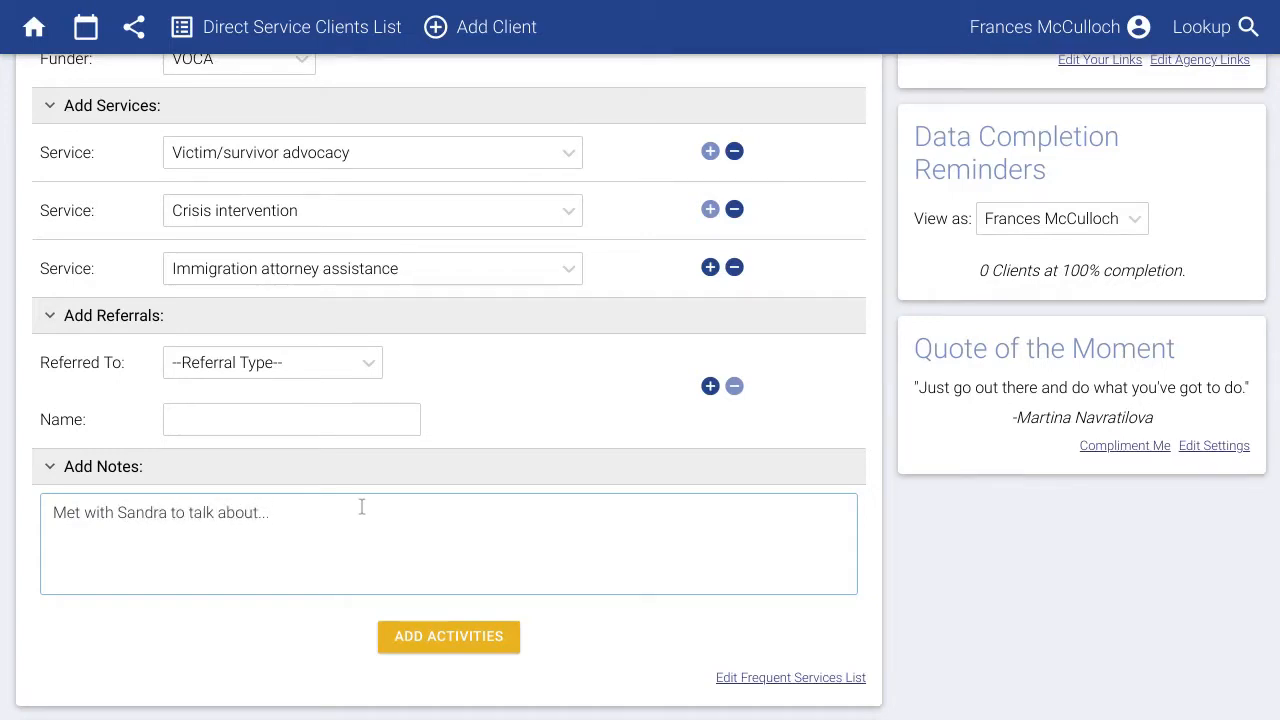
click(446, 640)
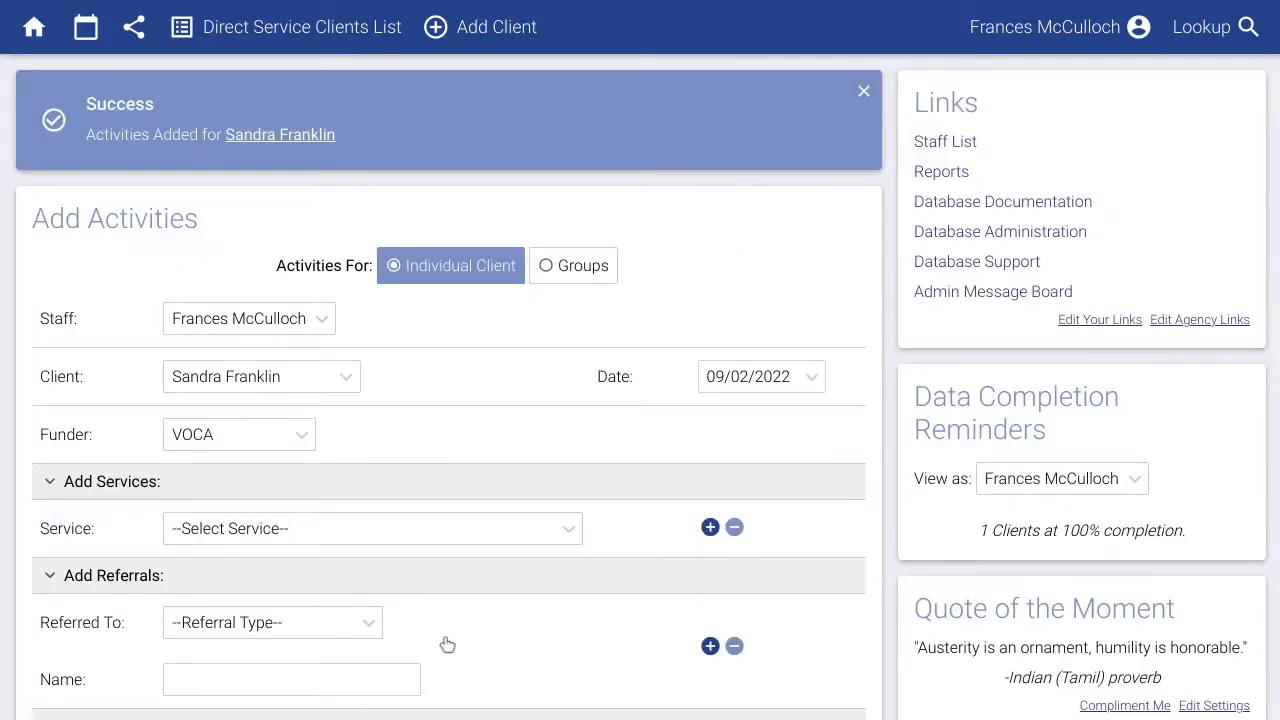
Switch the form to Groups and choose Support Group.
click(586, 272)
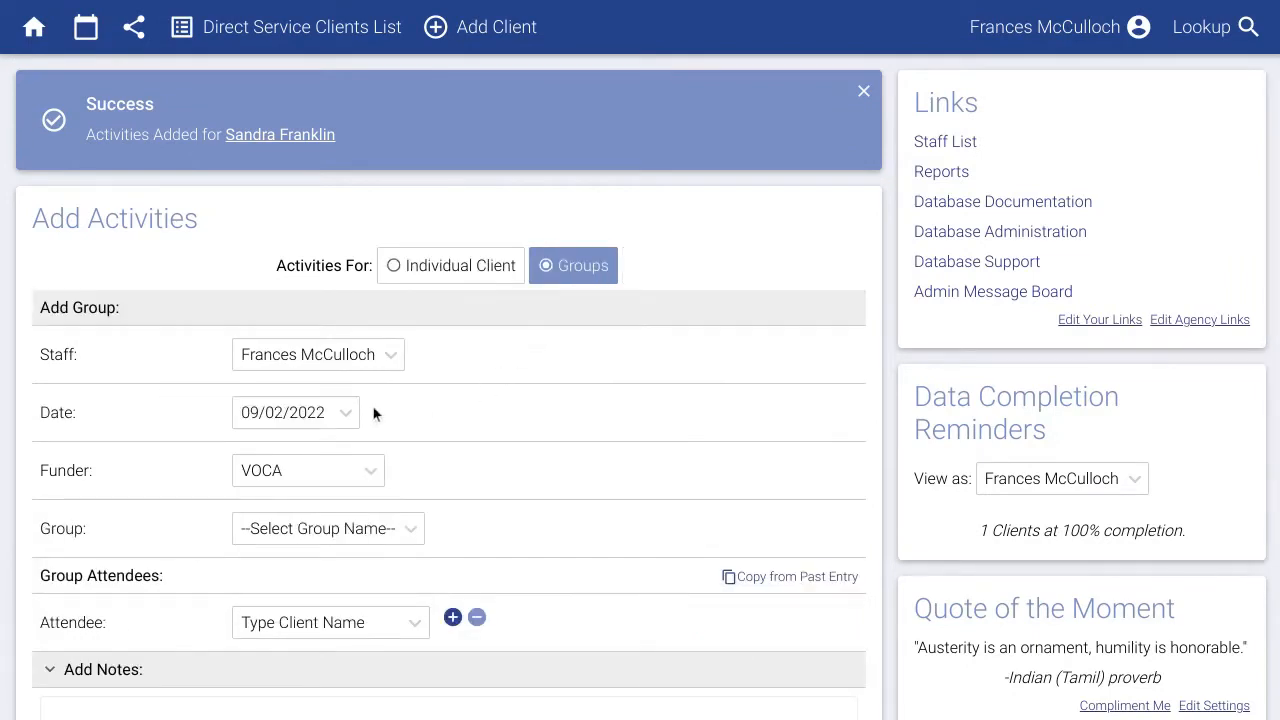
click(374, 531)
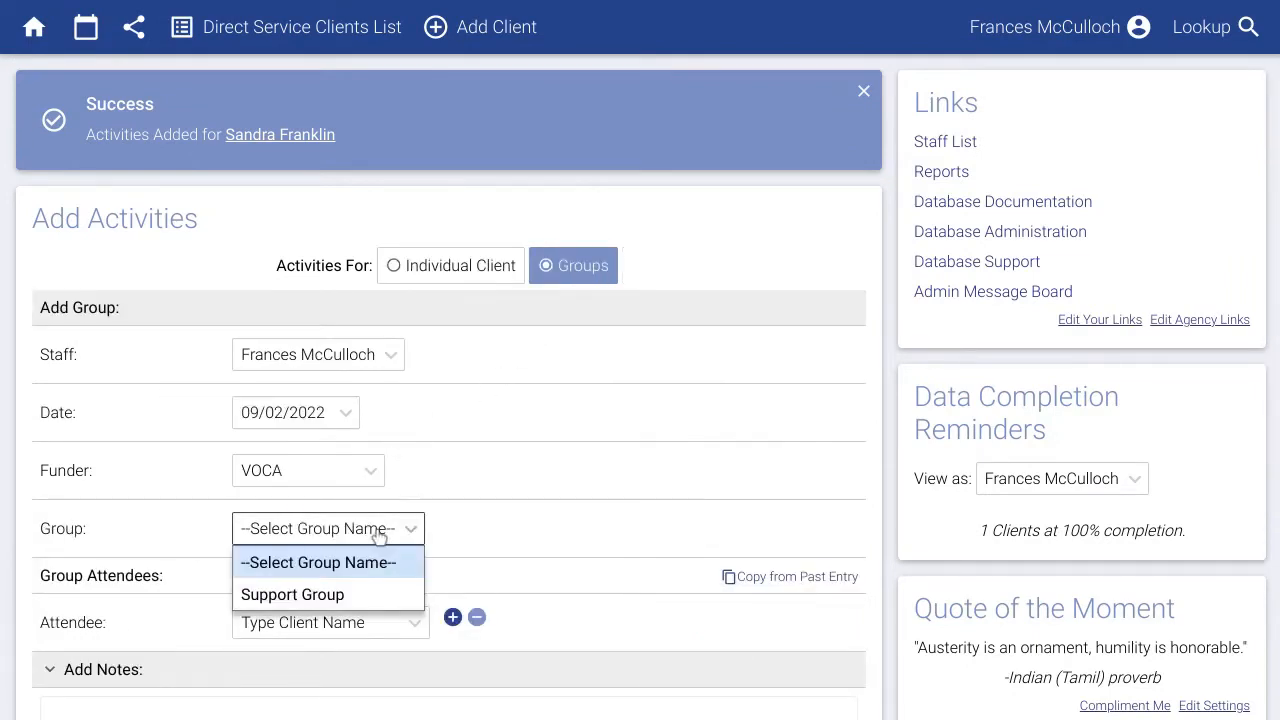
click(338, 596)
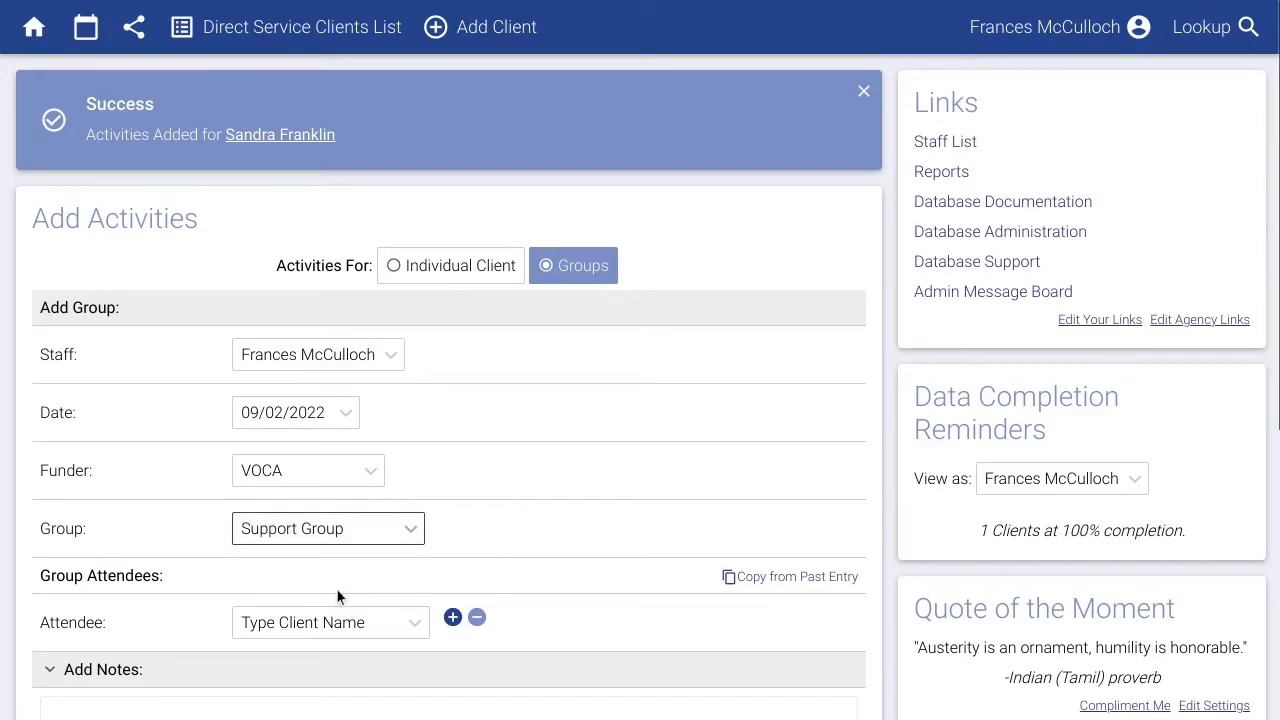
scroll(336, 588, down, 1)
scroll(336, 588, down, 1)
Add the client as an attendee plus another row, note 'Small group today.', and save.
click(271, 420)
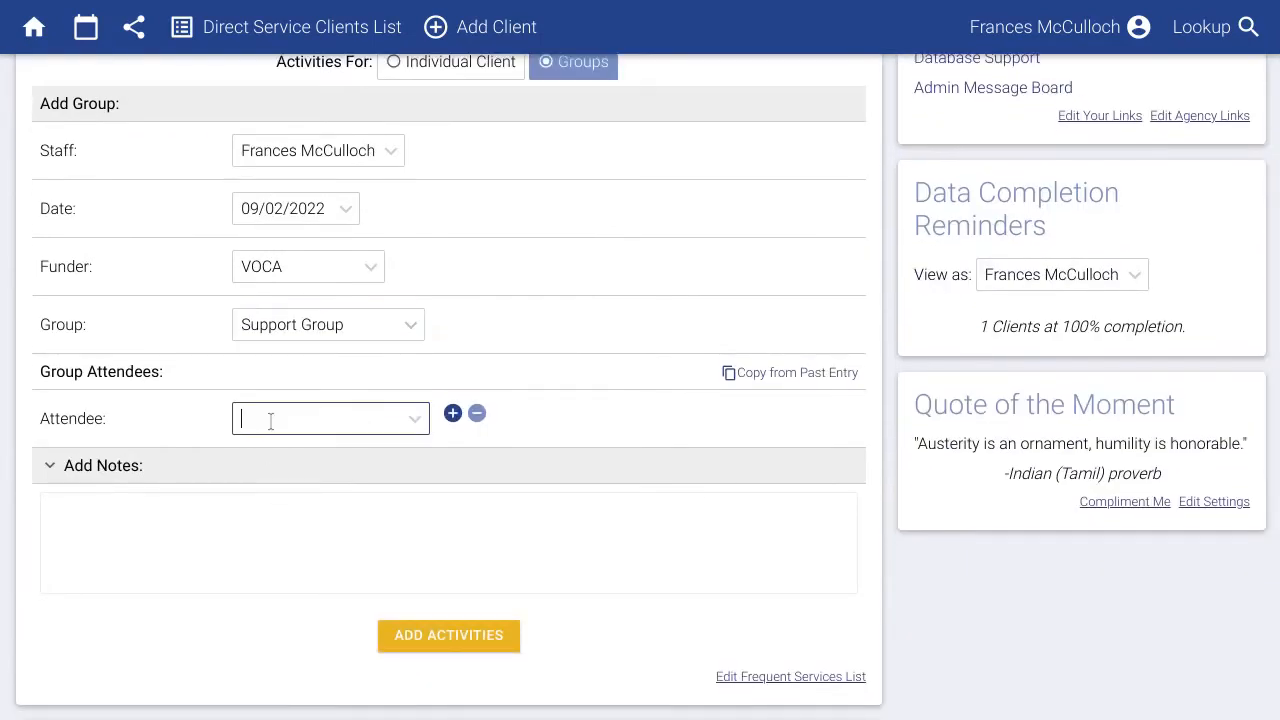
text(san)
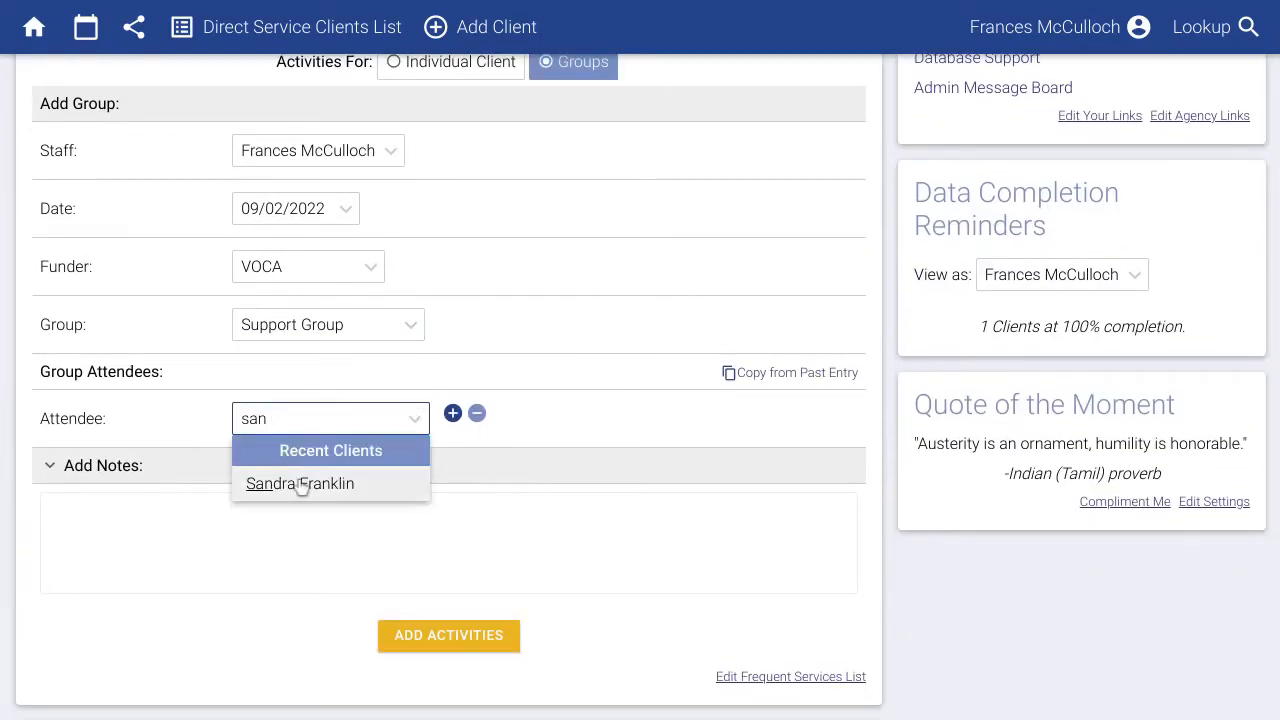
click(296, 484)
click(452, 413)
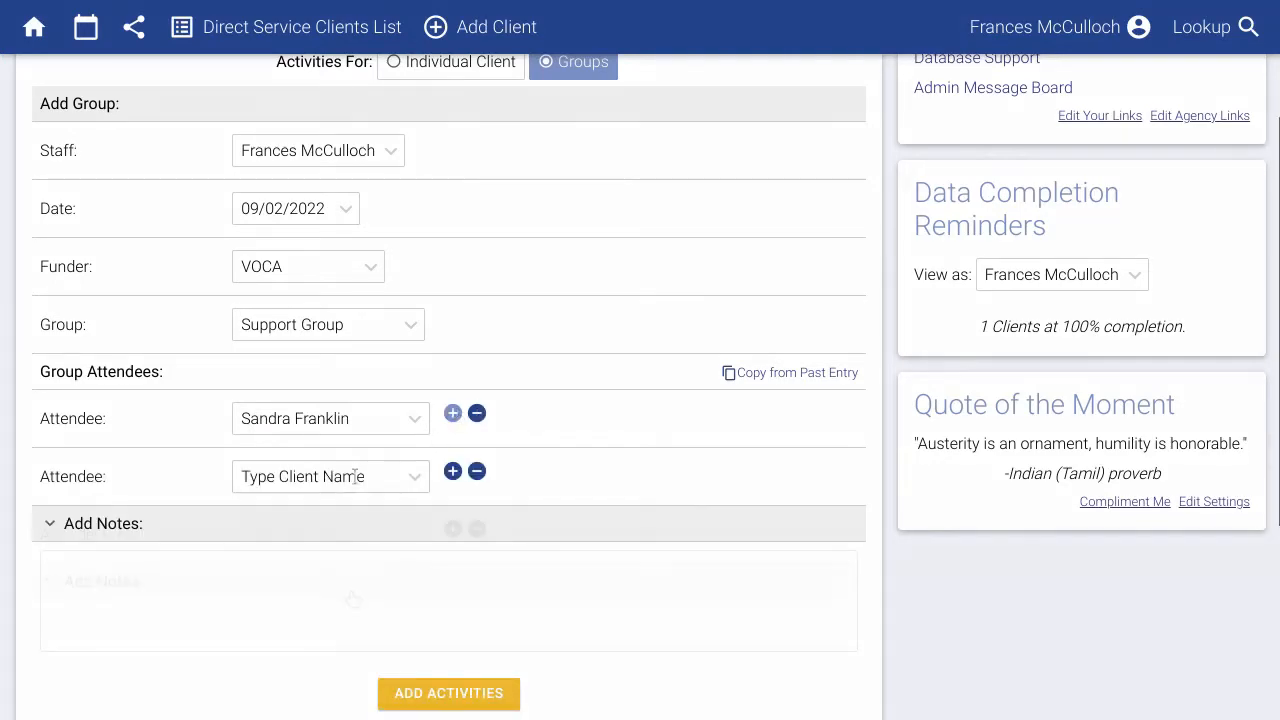
click(354, 476)
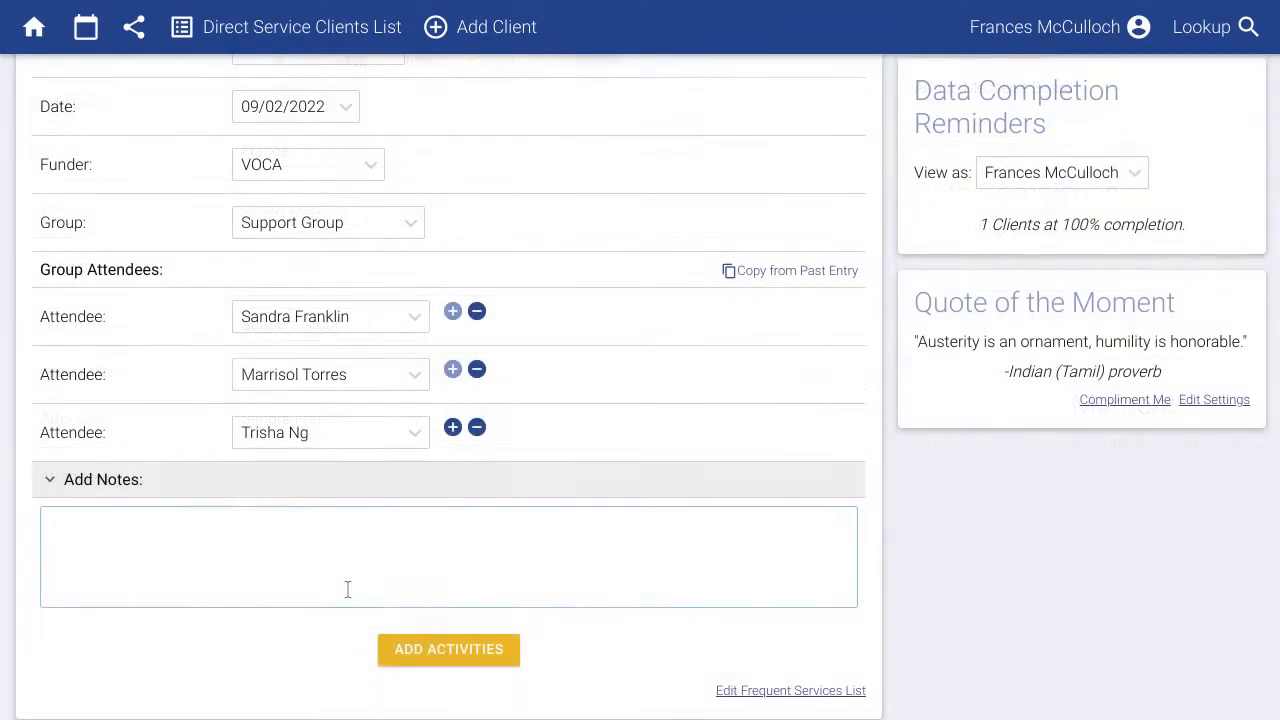
text(Small group today.)
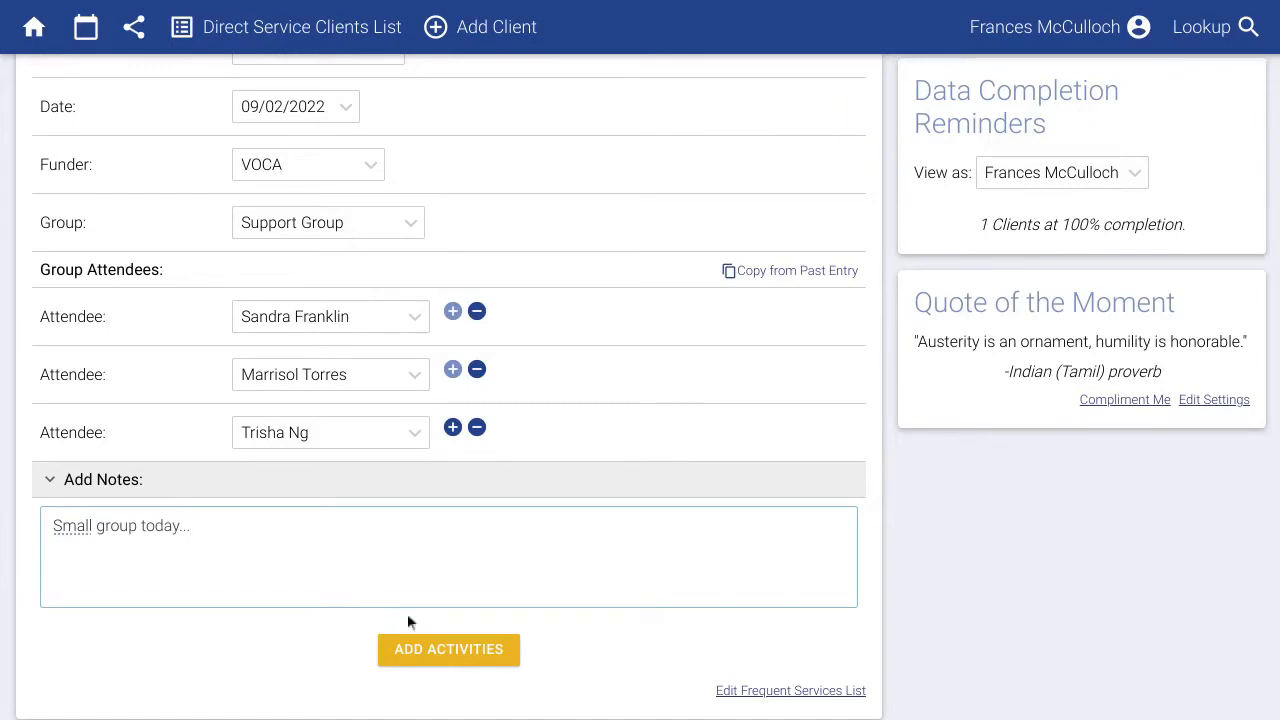
click(458, 648)
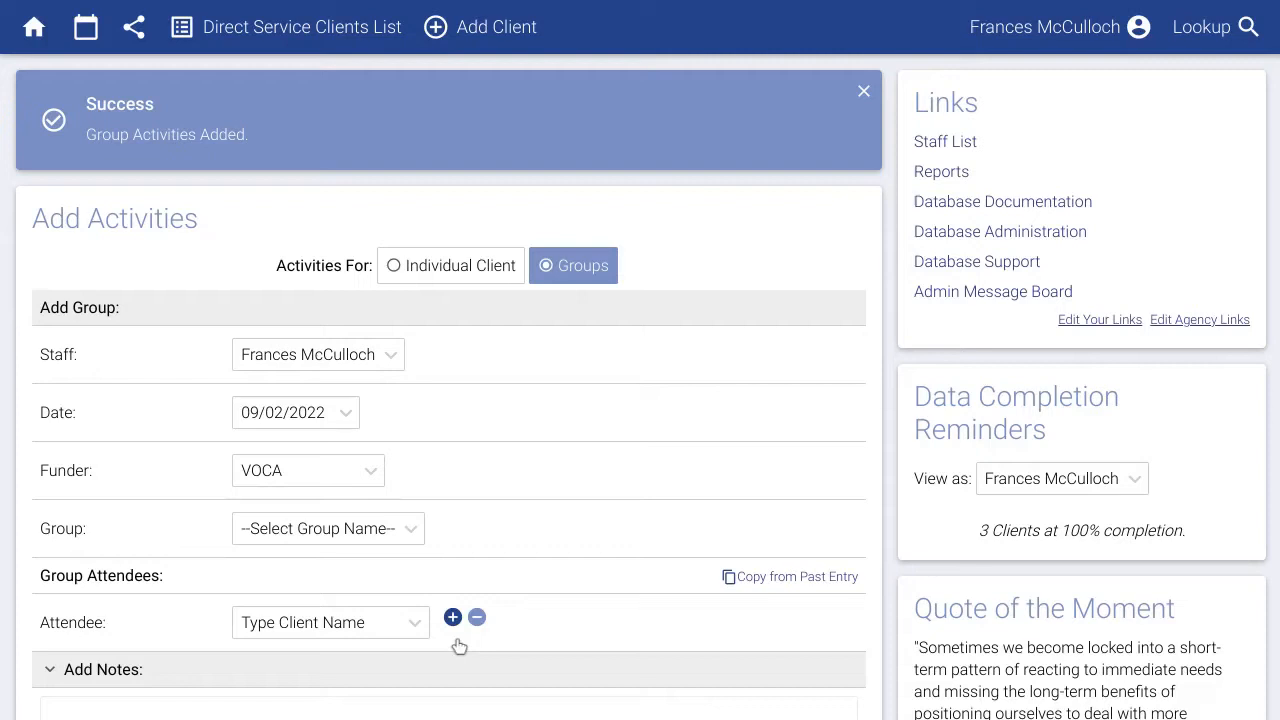
In the calendar, change the Sep 1 activity's third service to Information about the criminal justice process.
click(88, 33)
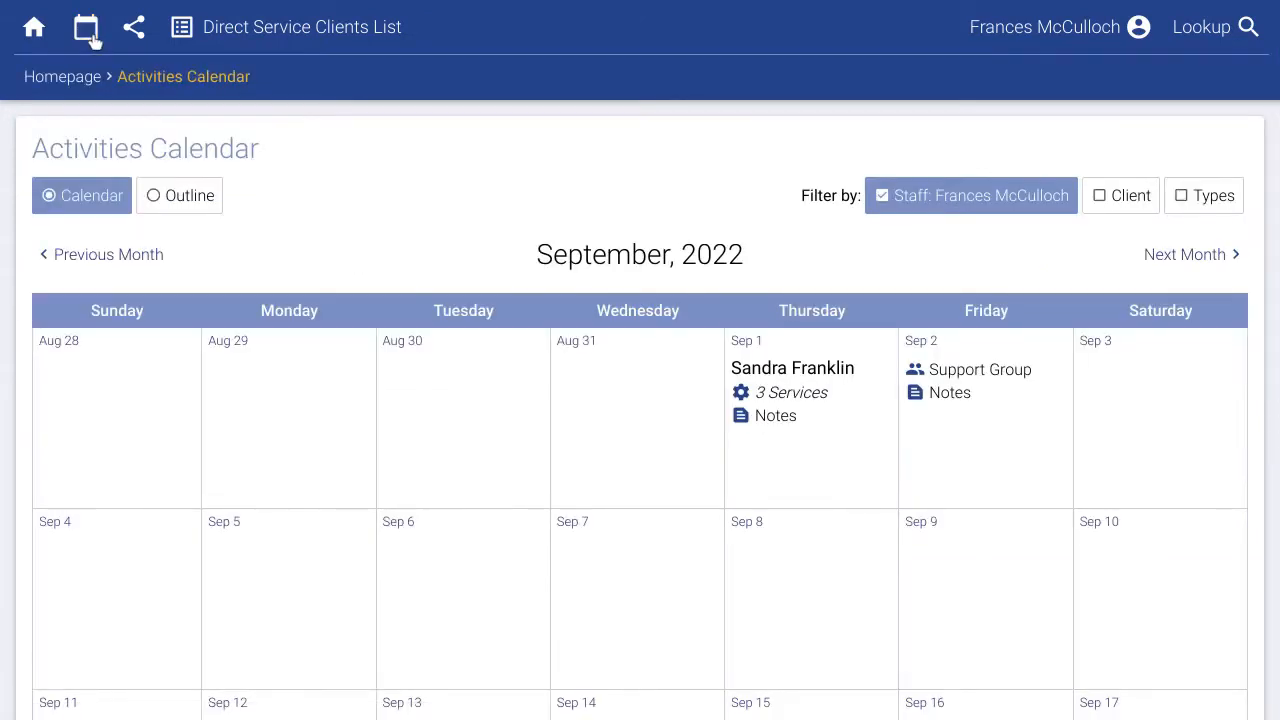
scroll(631, 428, down, 1)
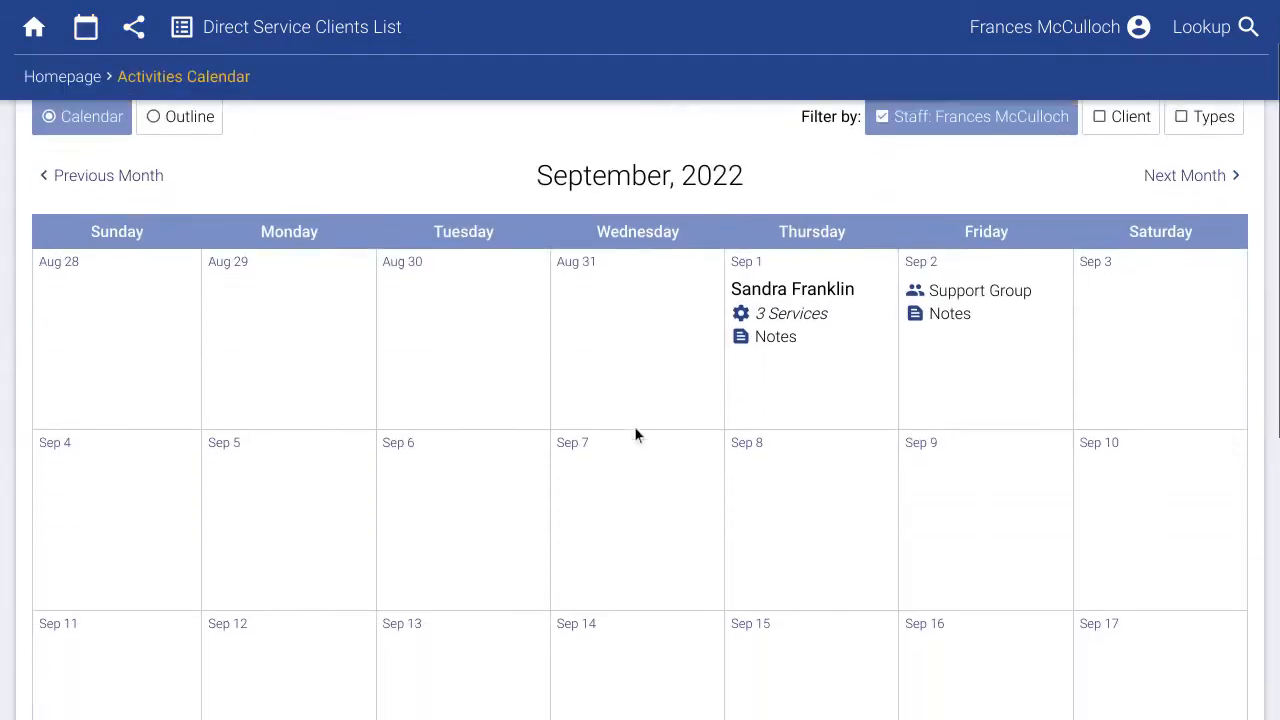
mouse_move(745, 295)
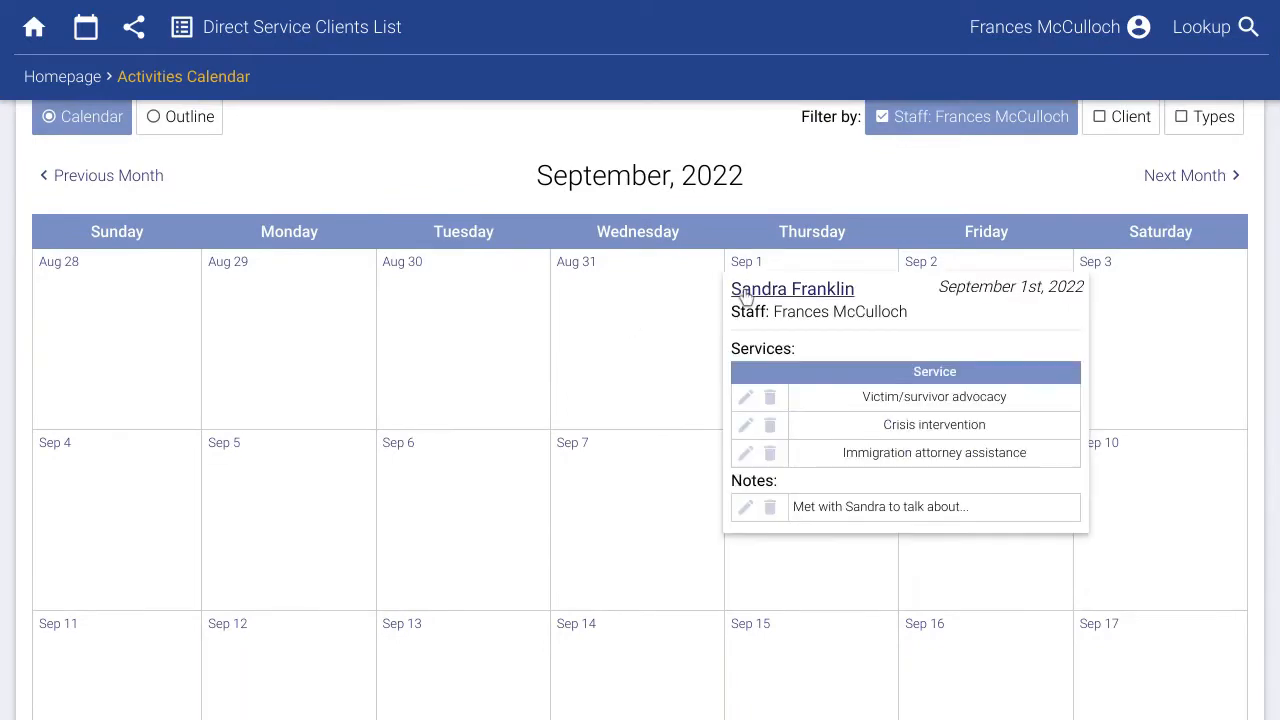
click(746, 454)
click(557, 551)
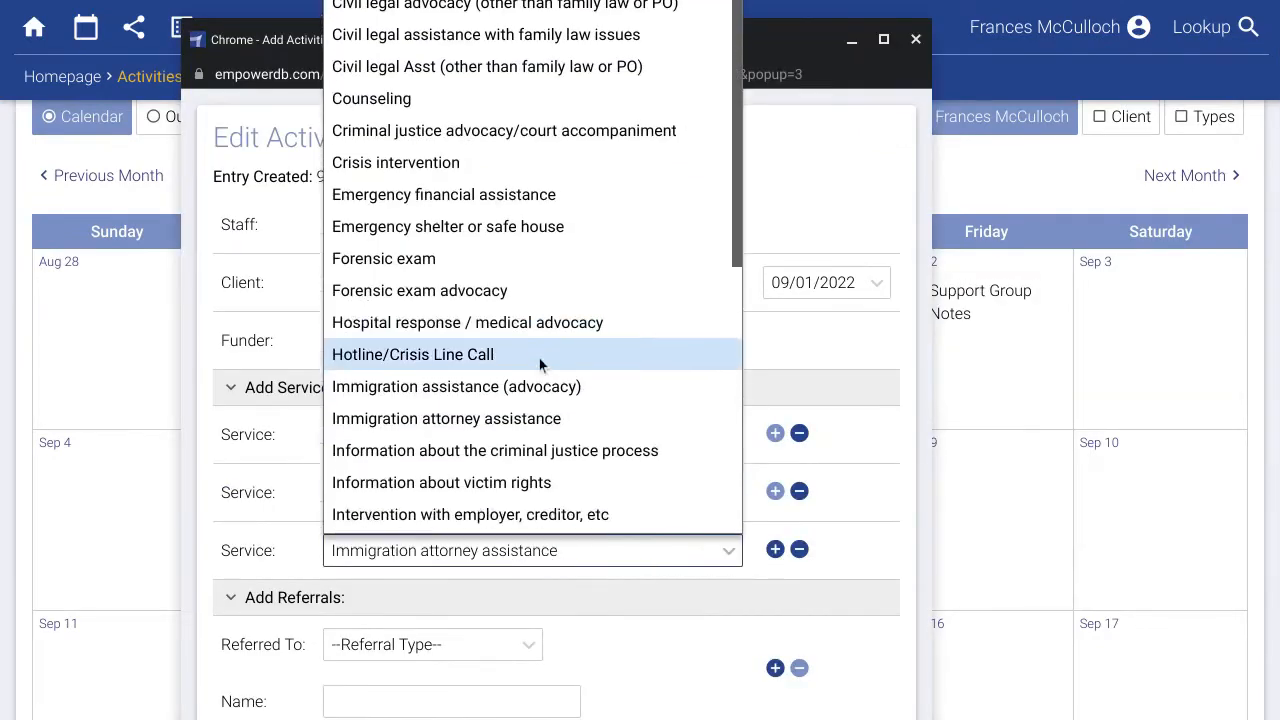
click(527, 440)
scroll(629, 497, down, 3)
click(578, 625)
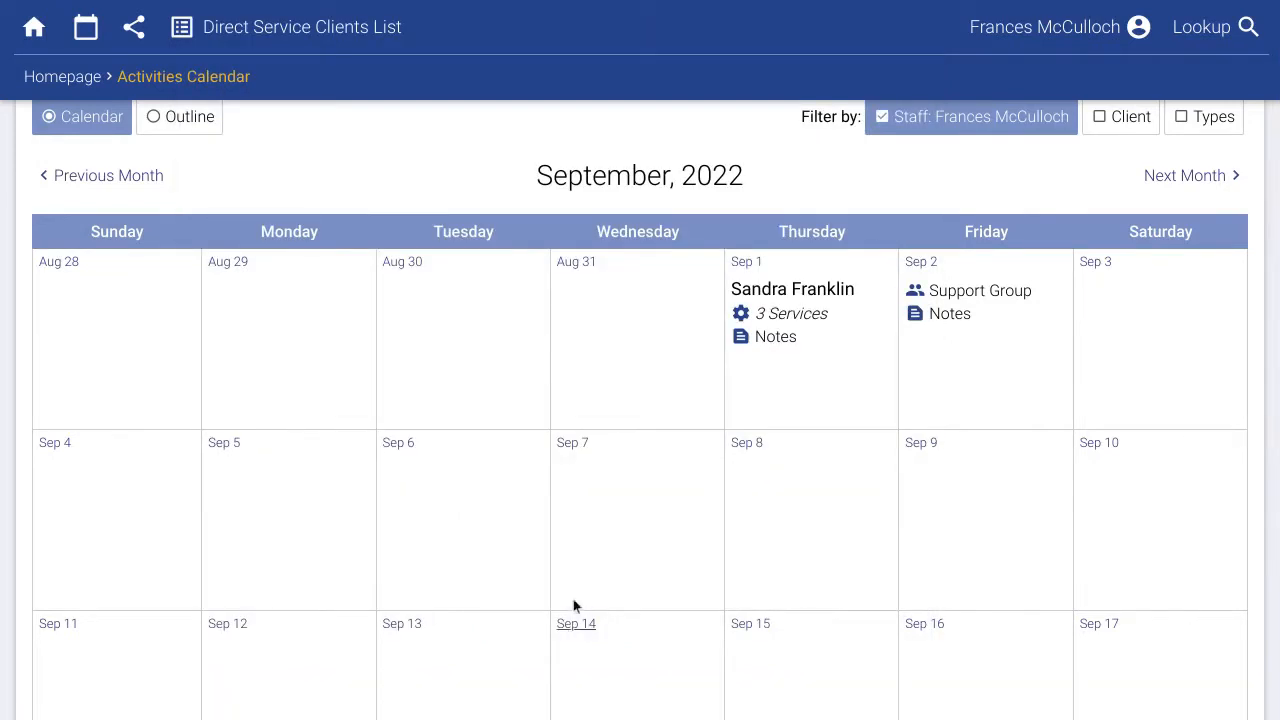
Delete the third service from the Sep 1 activity, then open and dismiss the Aug 30 add-activity window.
mouse_move(760, 320)
click(766, 451)
click(404, 263)
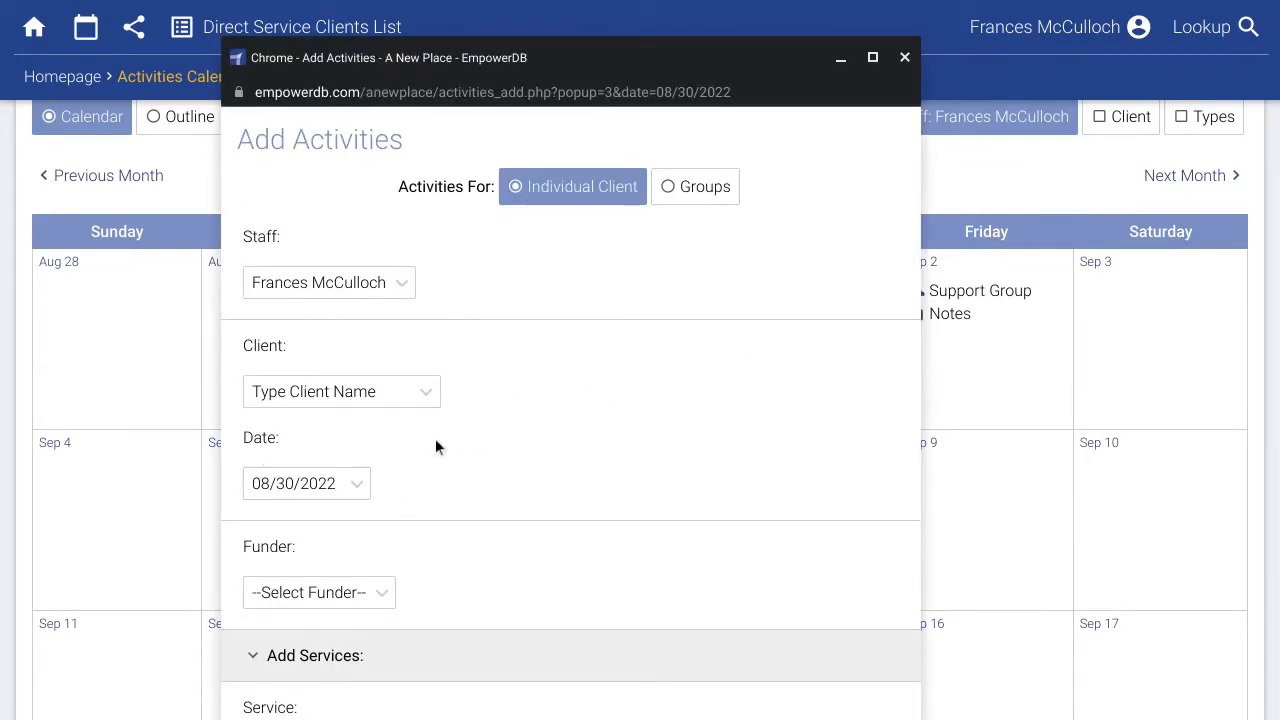
click(900, 60)
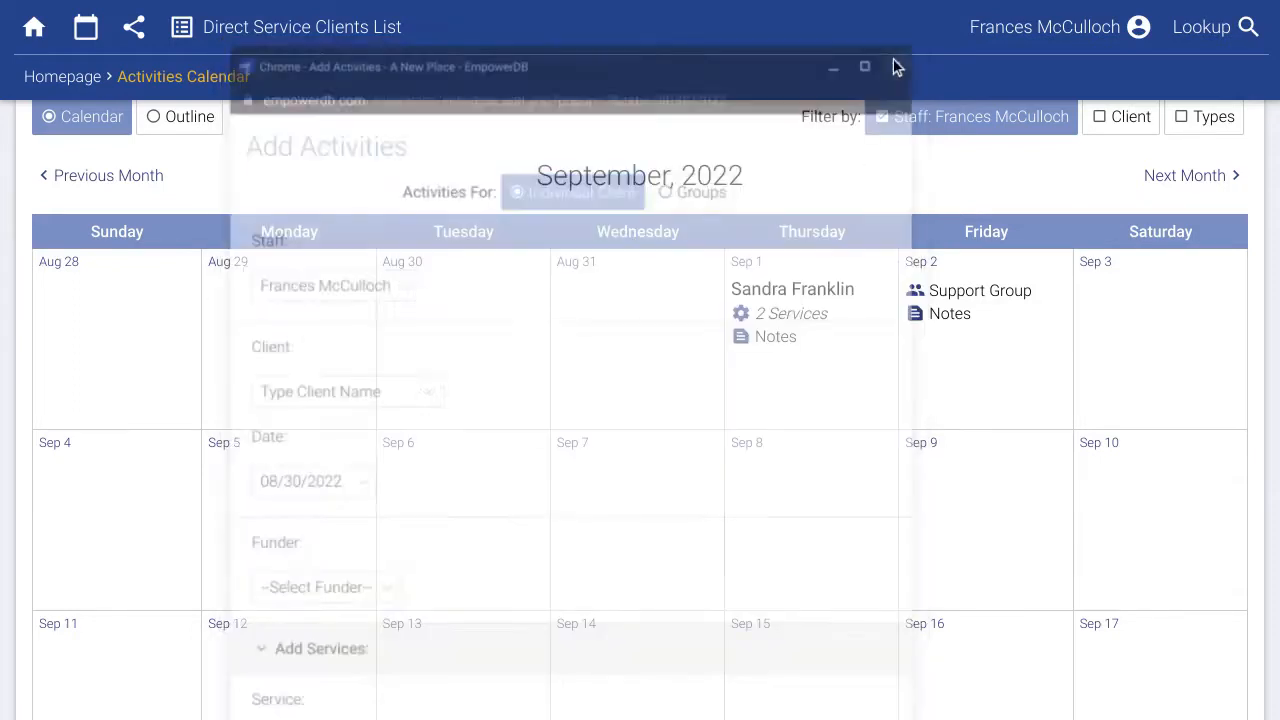
scroll(877, 142, up, 1)
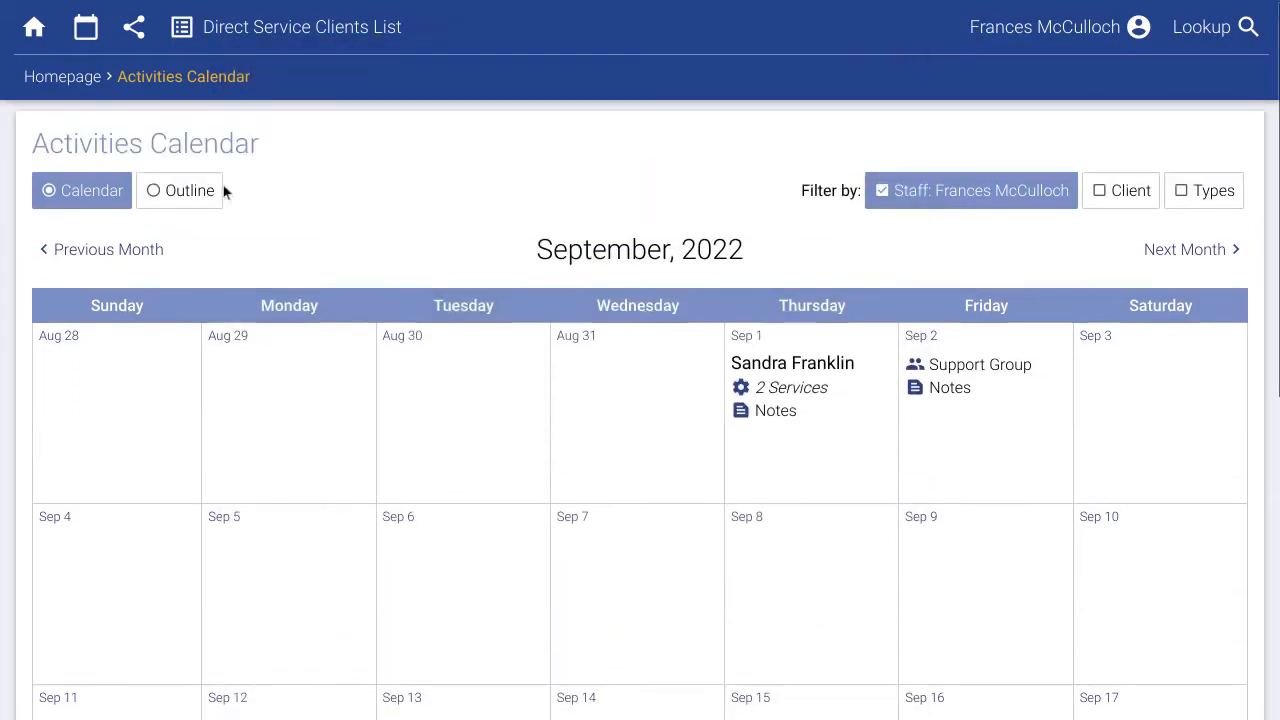
Review the activities calendar in outline view, then return to the Add Activities page.
click(197, 200)
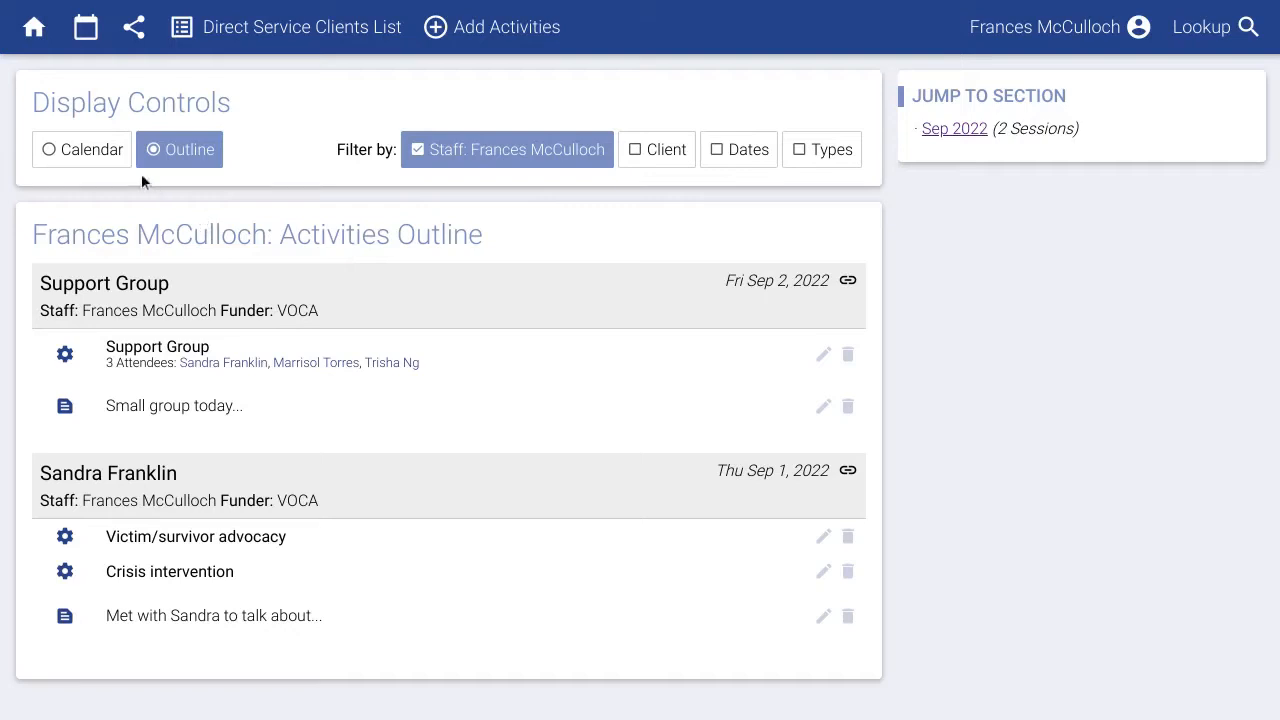
click(32, 32)
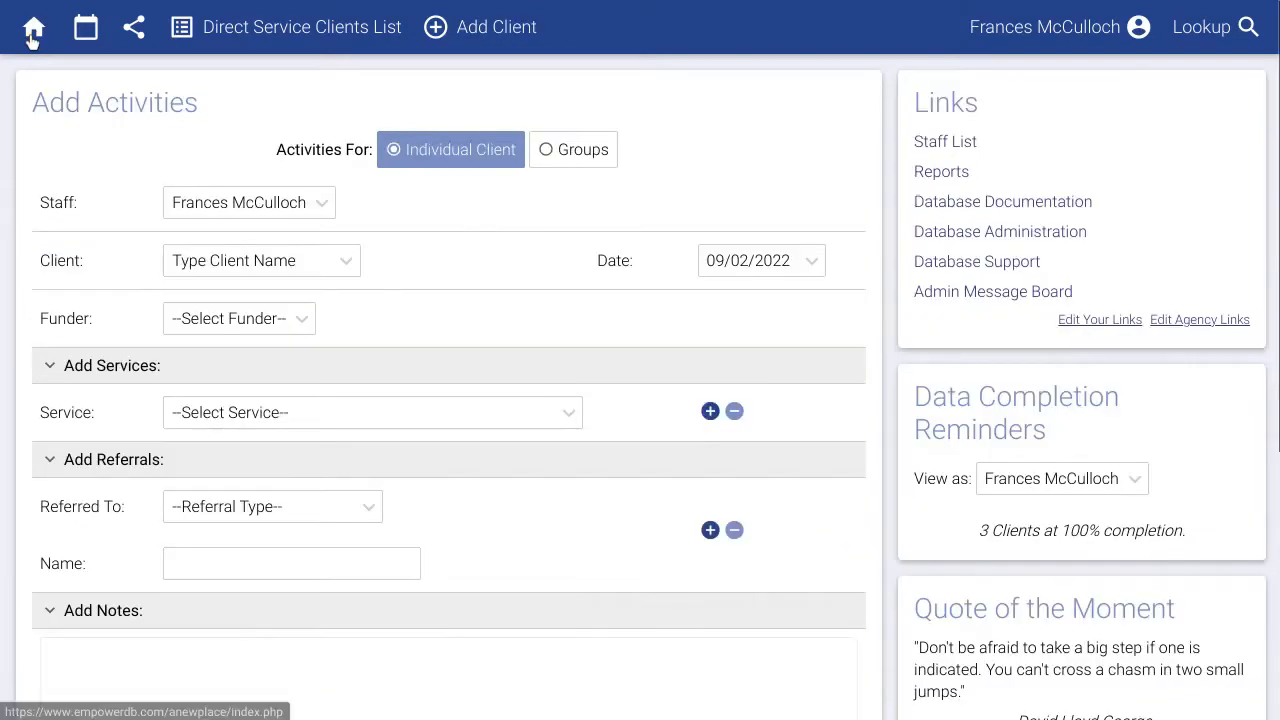
Begin an Add Client intake with Anonymous set to No, entering the client's first and last name.
click(505, 43)
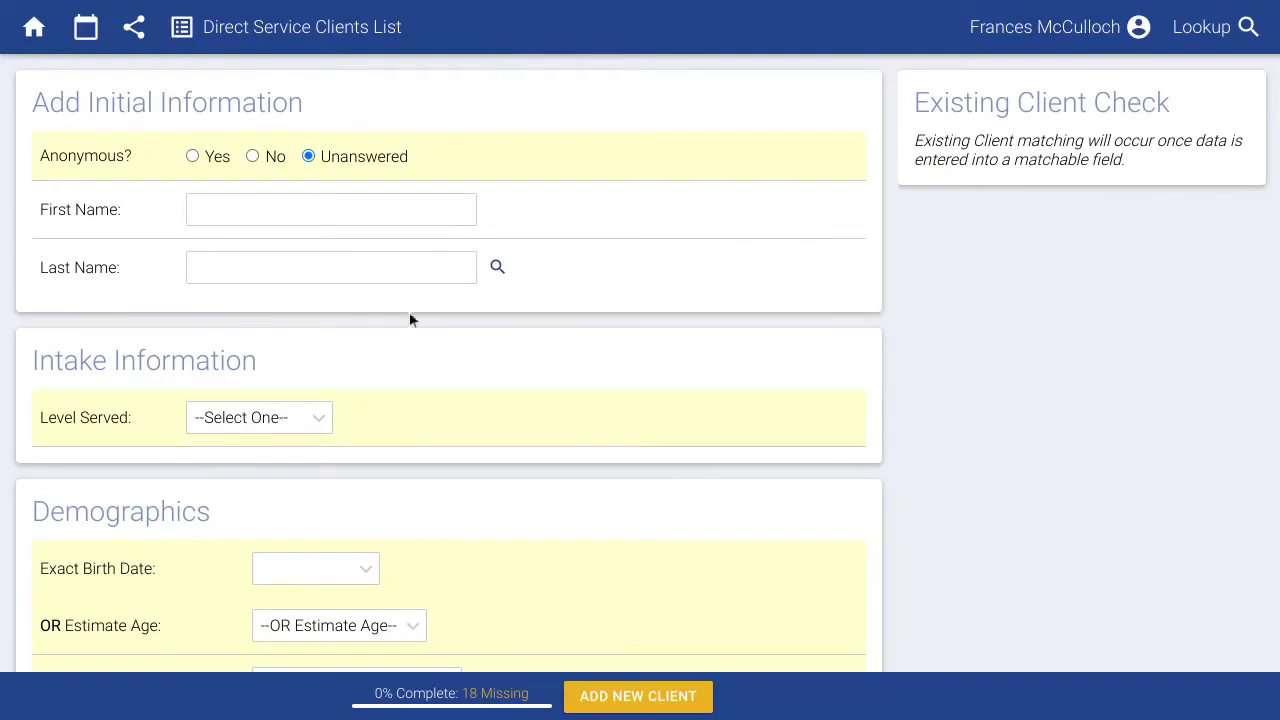
scroll(388, 336, down, 3)
scroll(377, 337, down, 1)
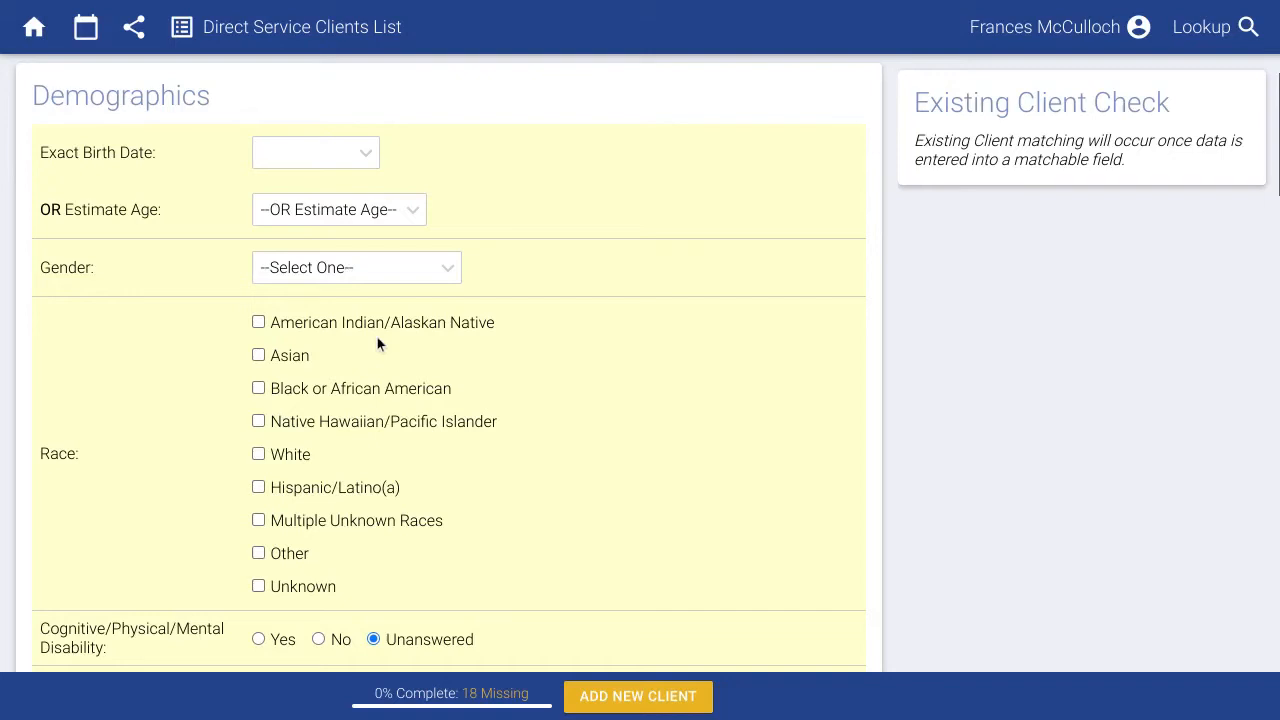
scroll(377, 337, up, 4)
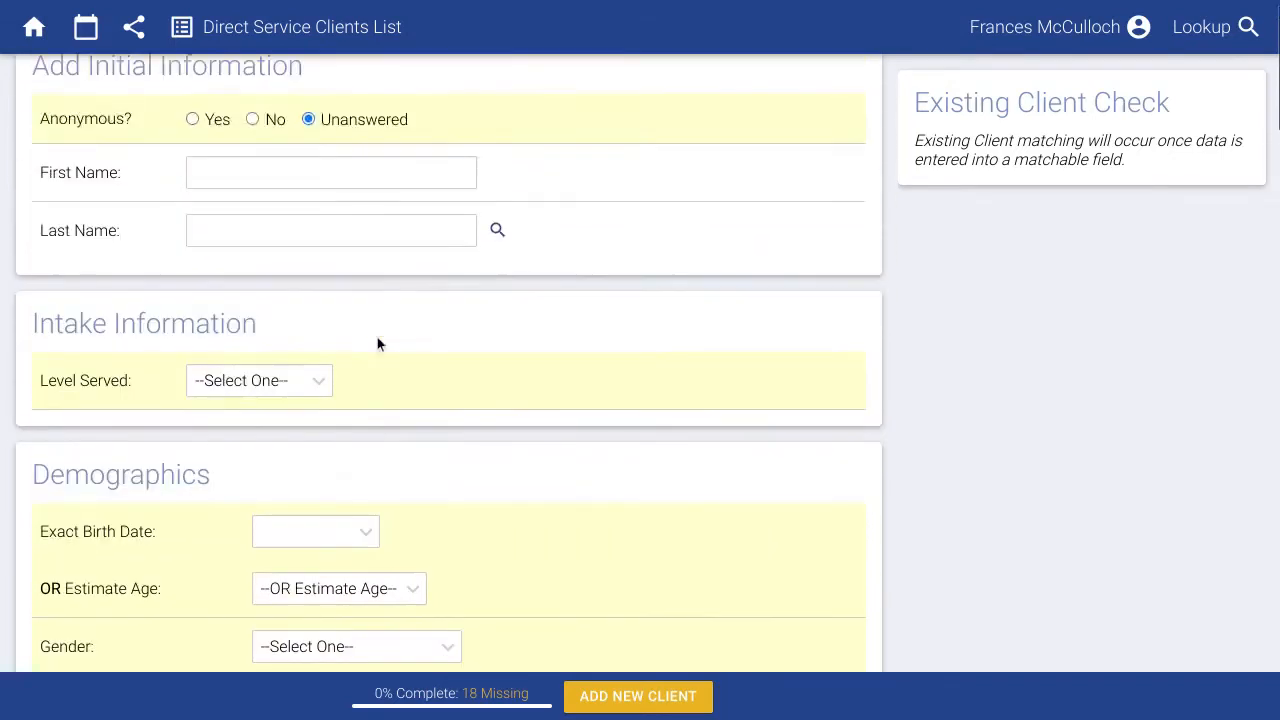
click(276, 157)
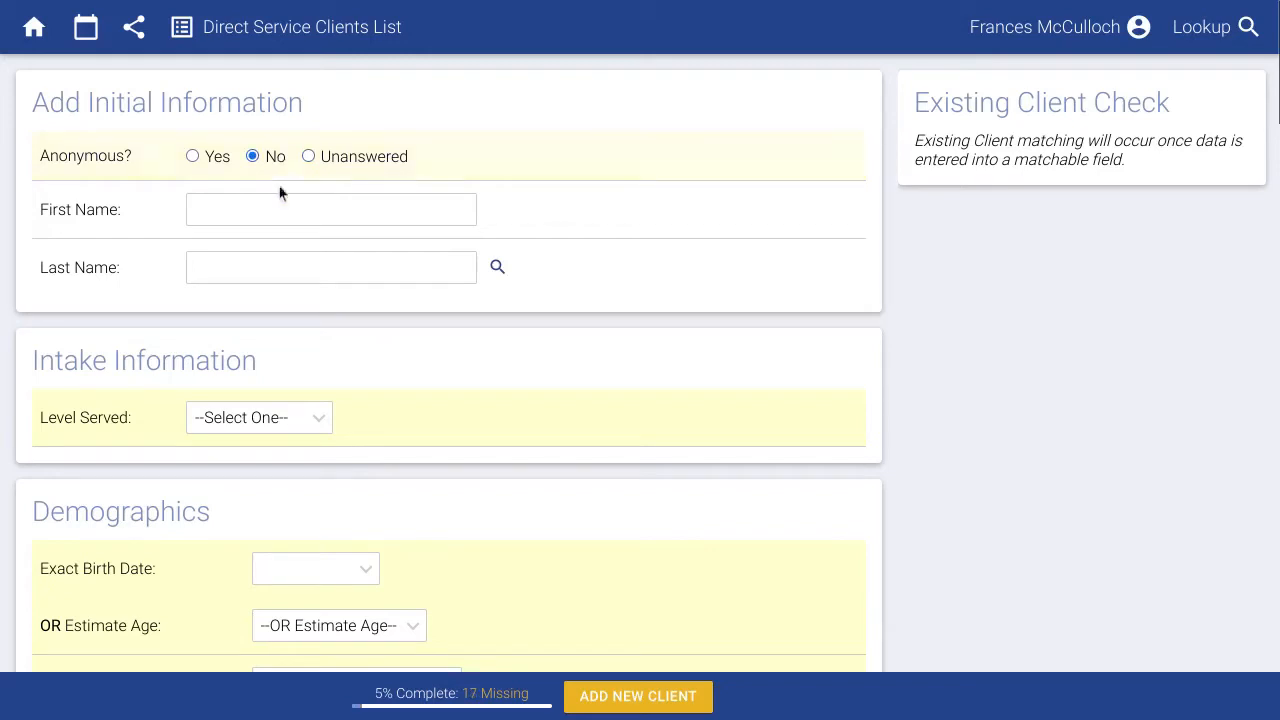
click(281, 209)
text(Elizabeth)
key(Tab)
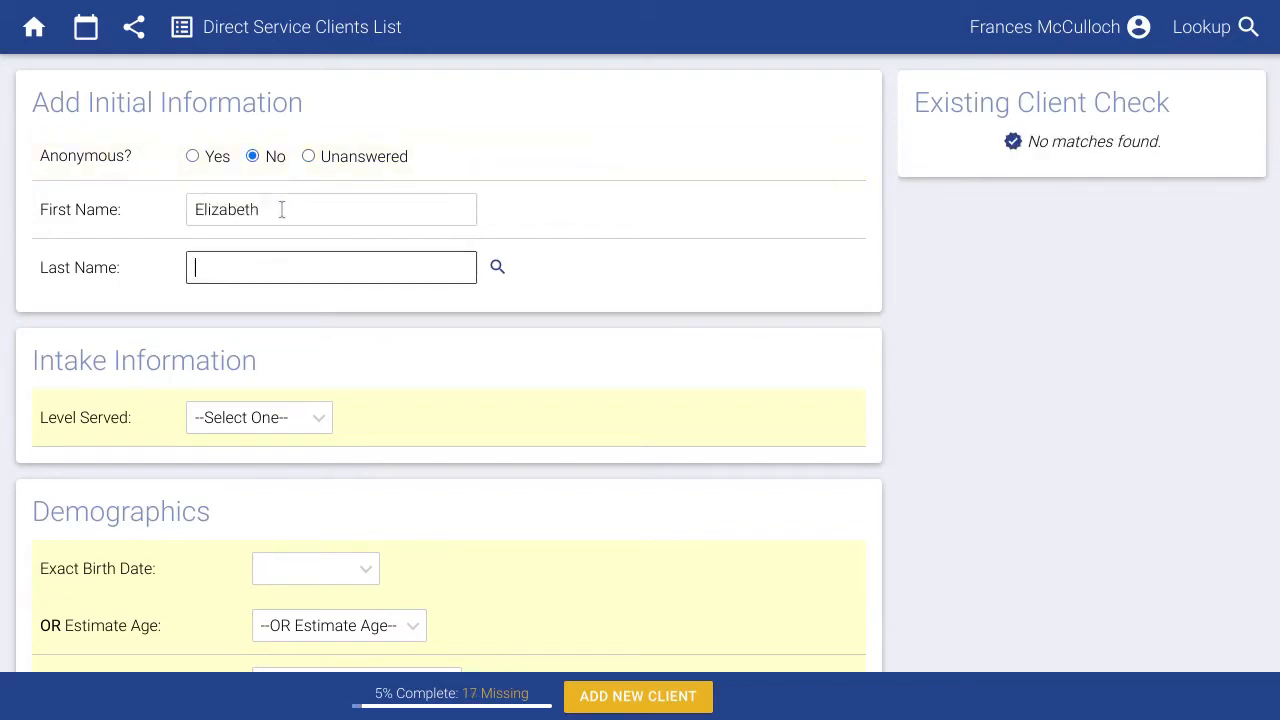
text(Matthews)
click(1002, 206)
click(957, 203)
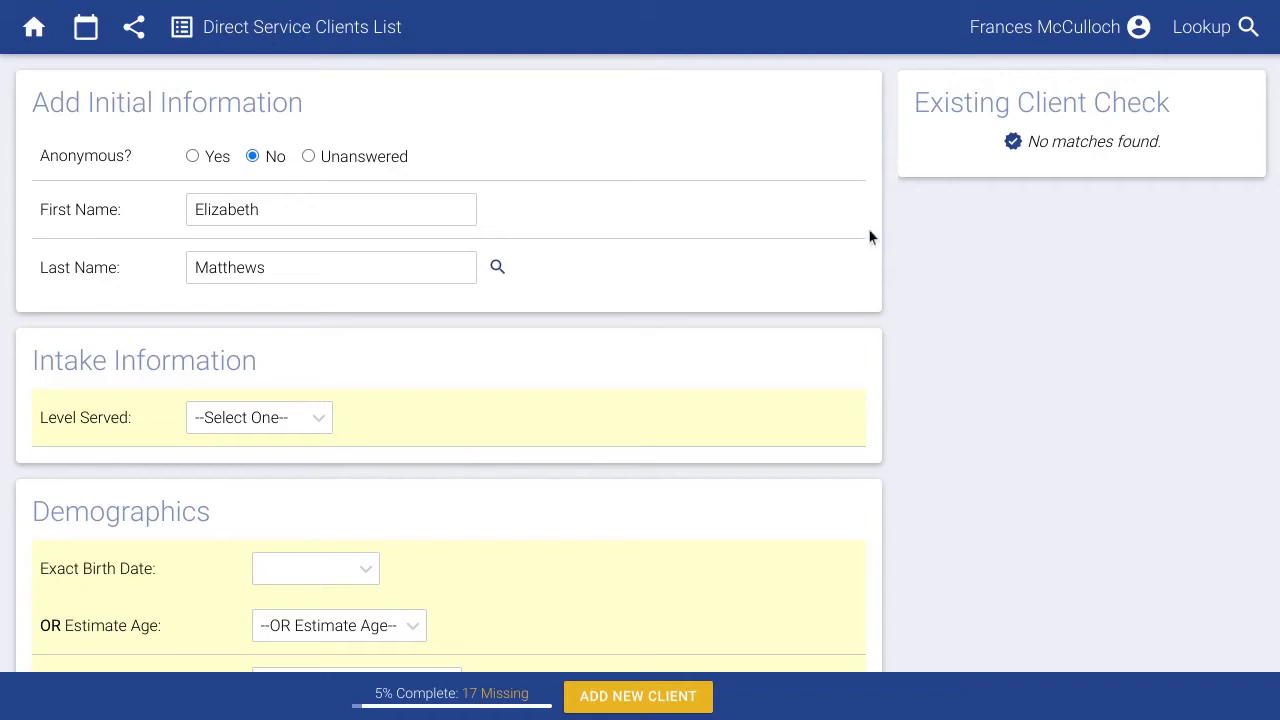
Clear the exact birth date and choose 25 years in the Estimate Age dropdown instead.
scroll(460, 366, down, 2)
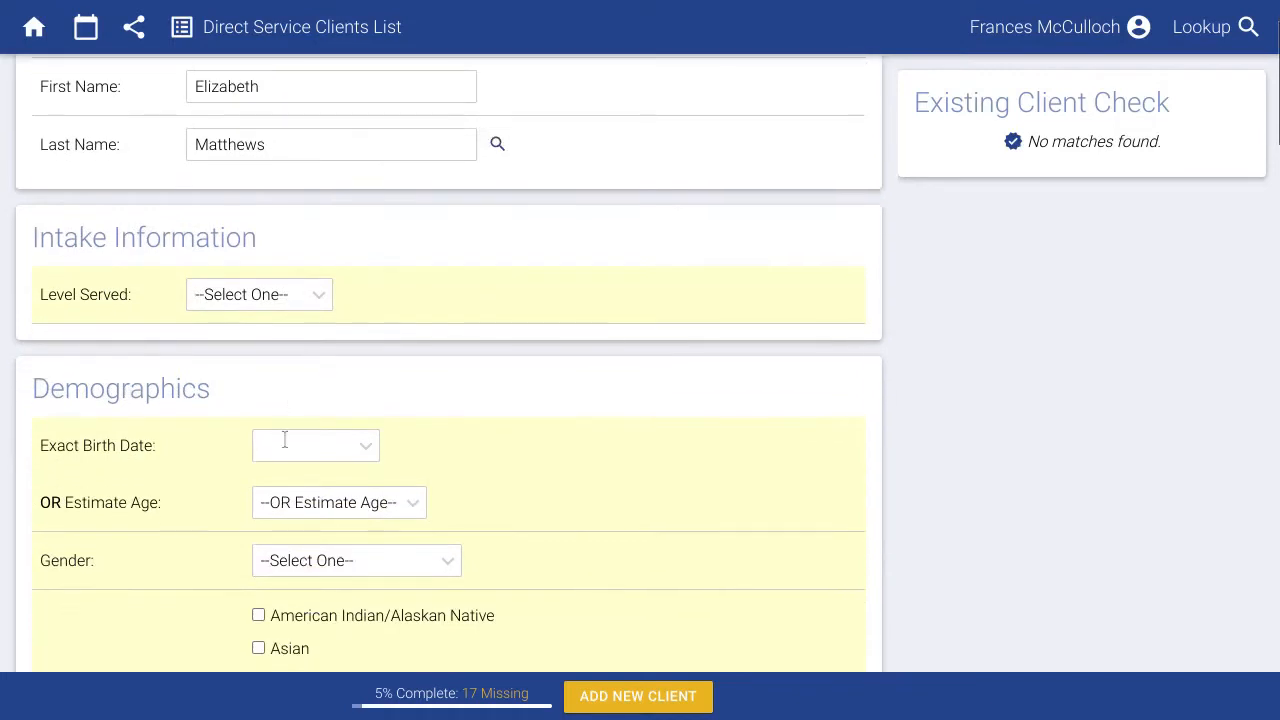
click(284, 440)
text(7/)
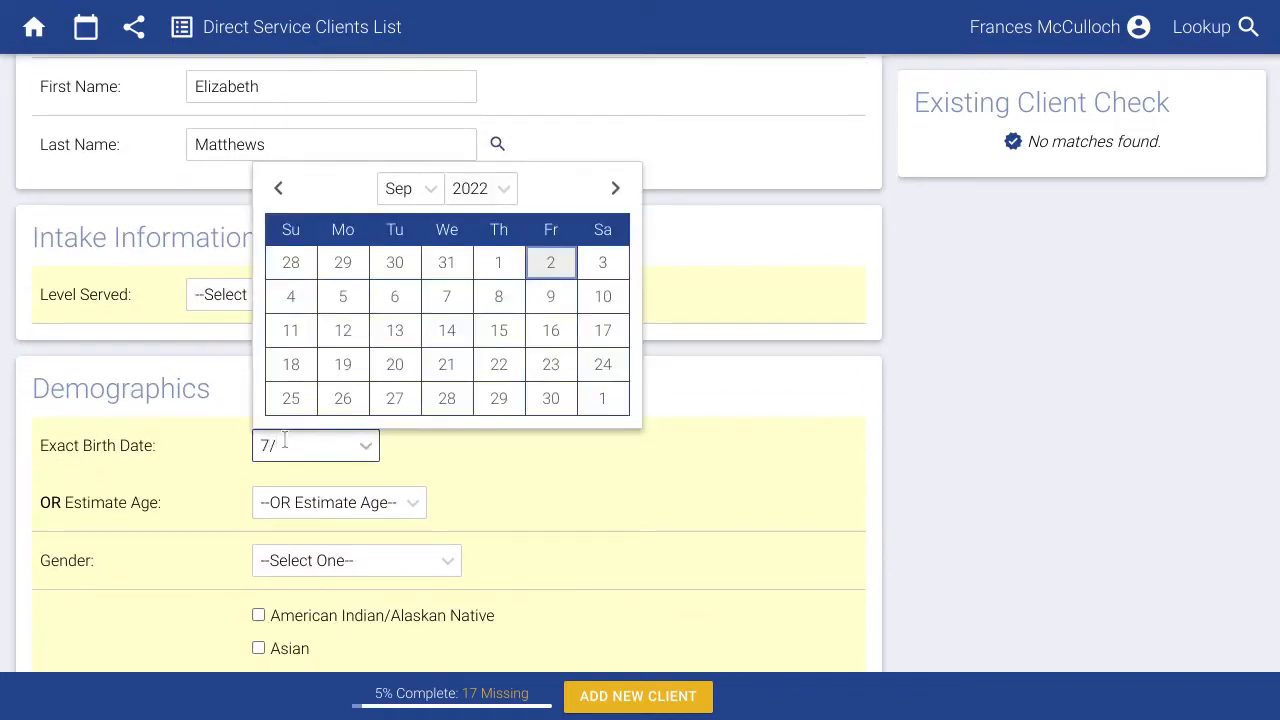
text(12/1997)
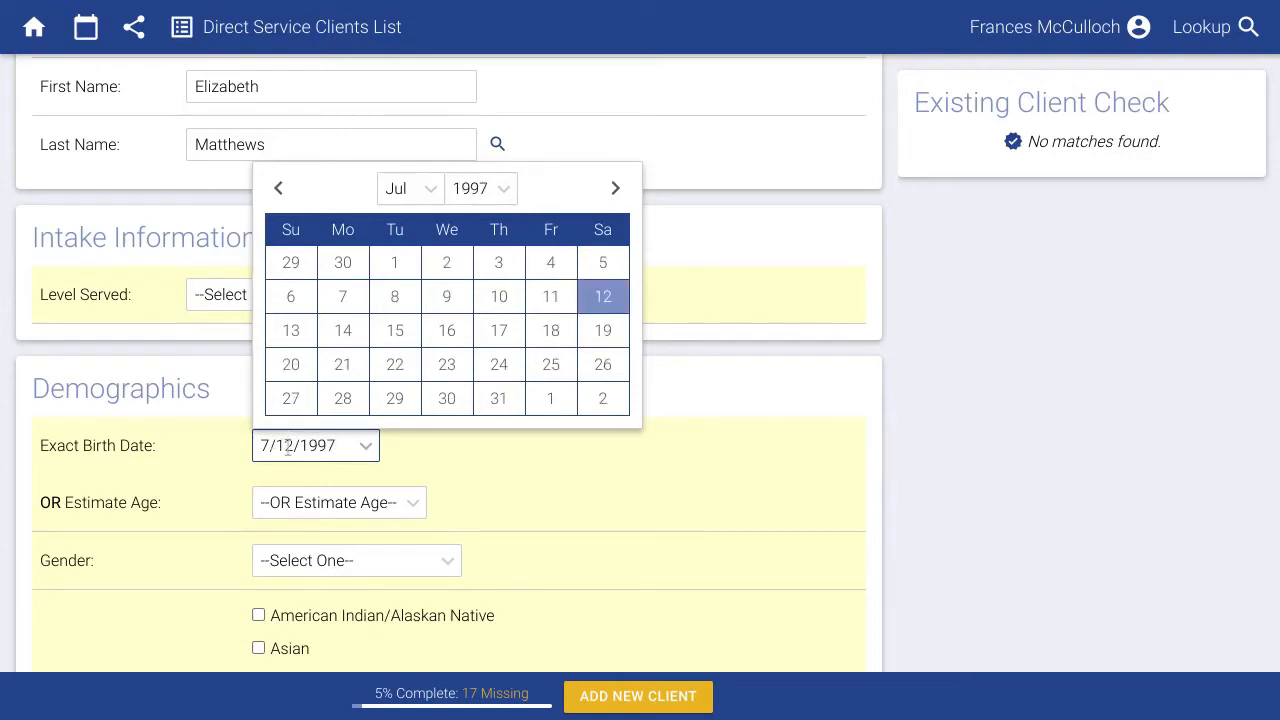
click(436, 455)
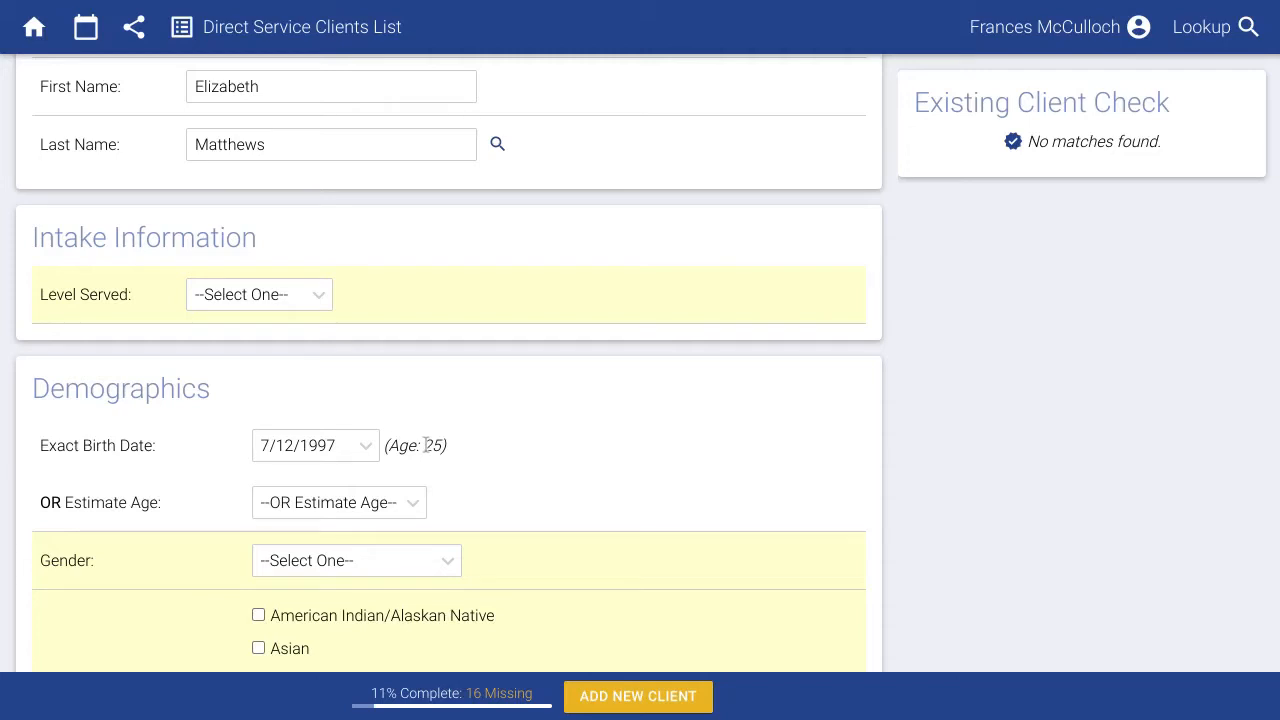
click(364, 448)
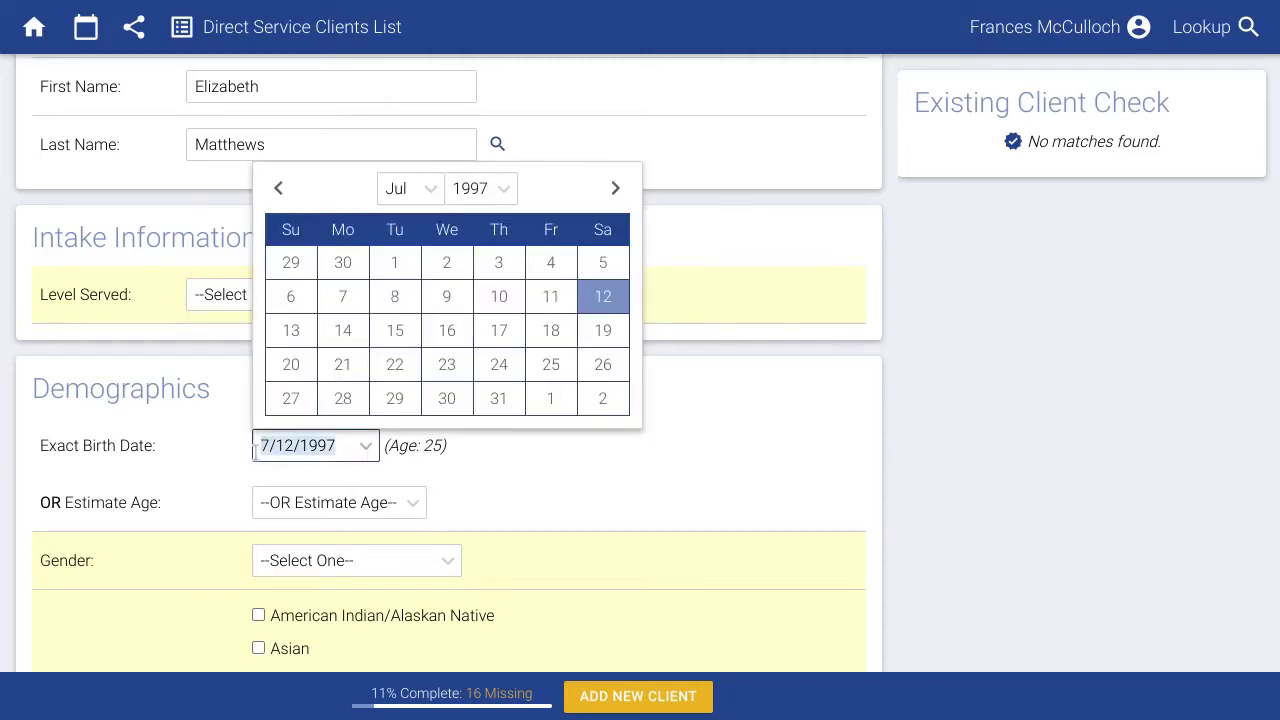
key(BackSpace)
click(310, 514)
scroll(300, 440, down, 4)
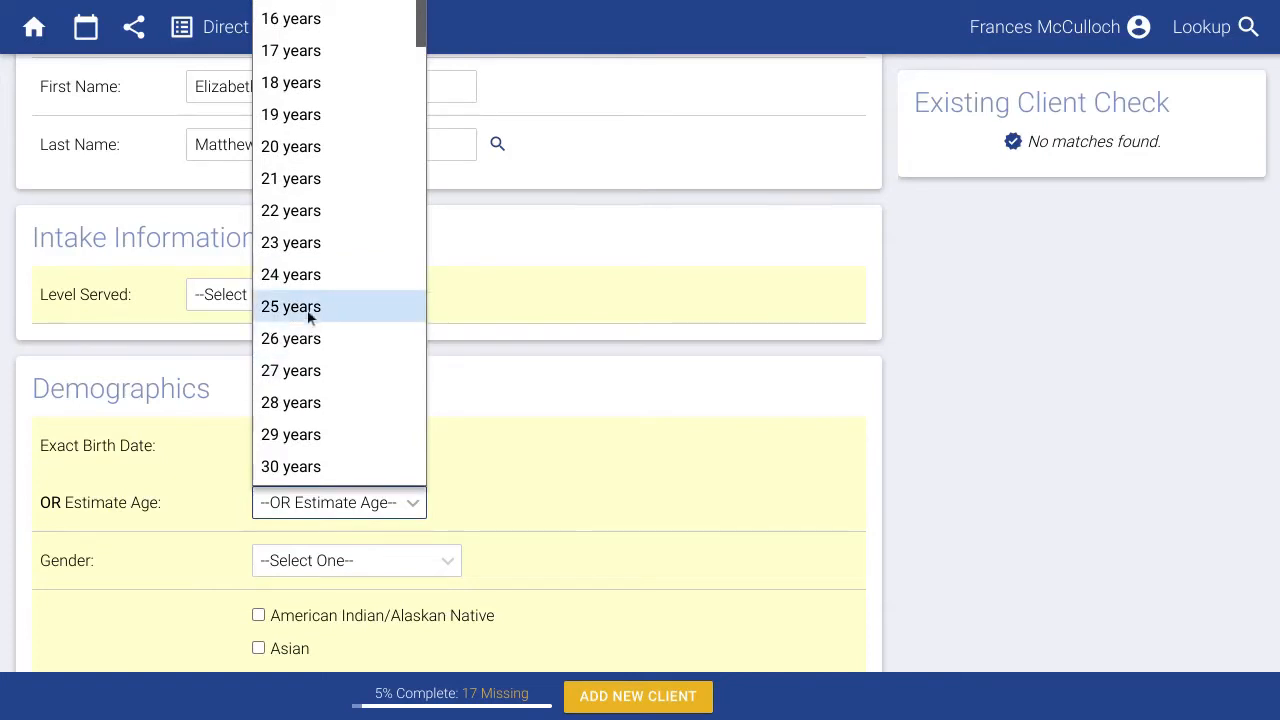
click(307, 309)
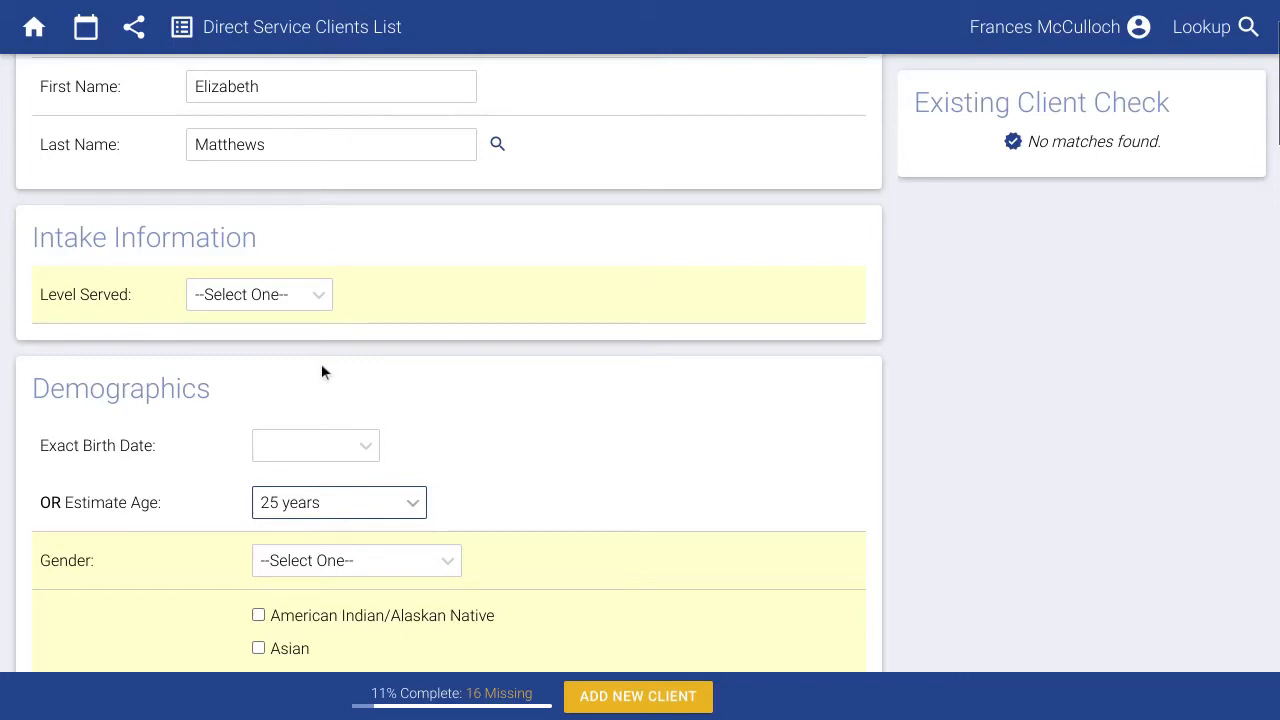
scroll(321, 372, down, 4)
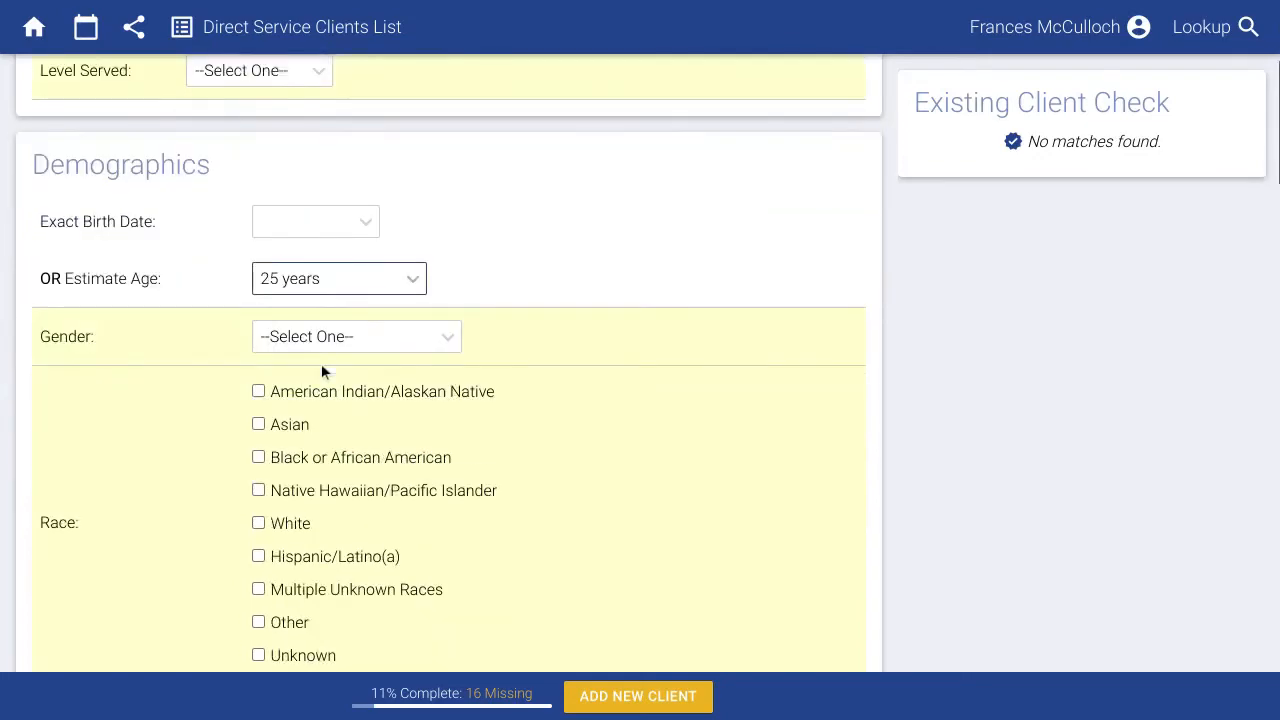
scroll(338, 381, down, 8)
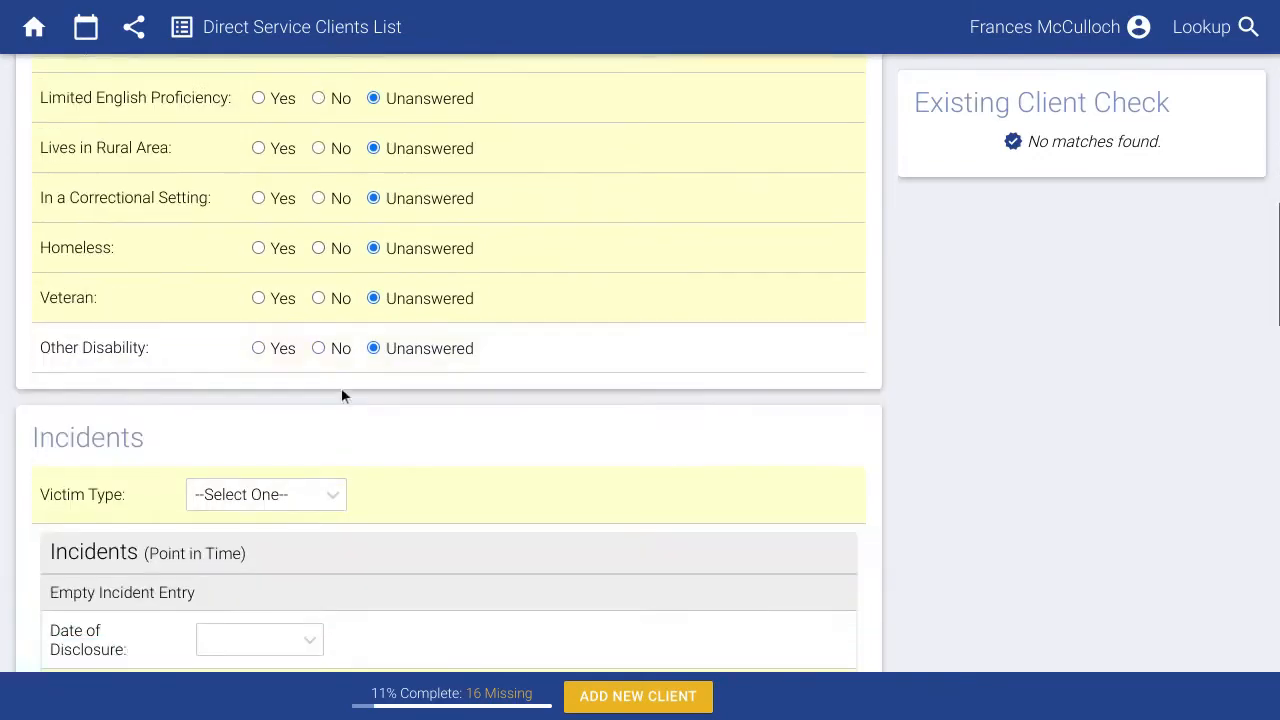
Log a Domestic Violence incident disclosed 09/02/2022 with Domestic and/or Family Violence ticked.
scroll(342, 391, down, 3)
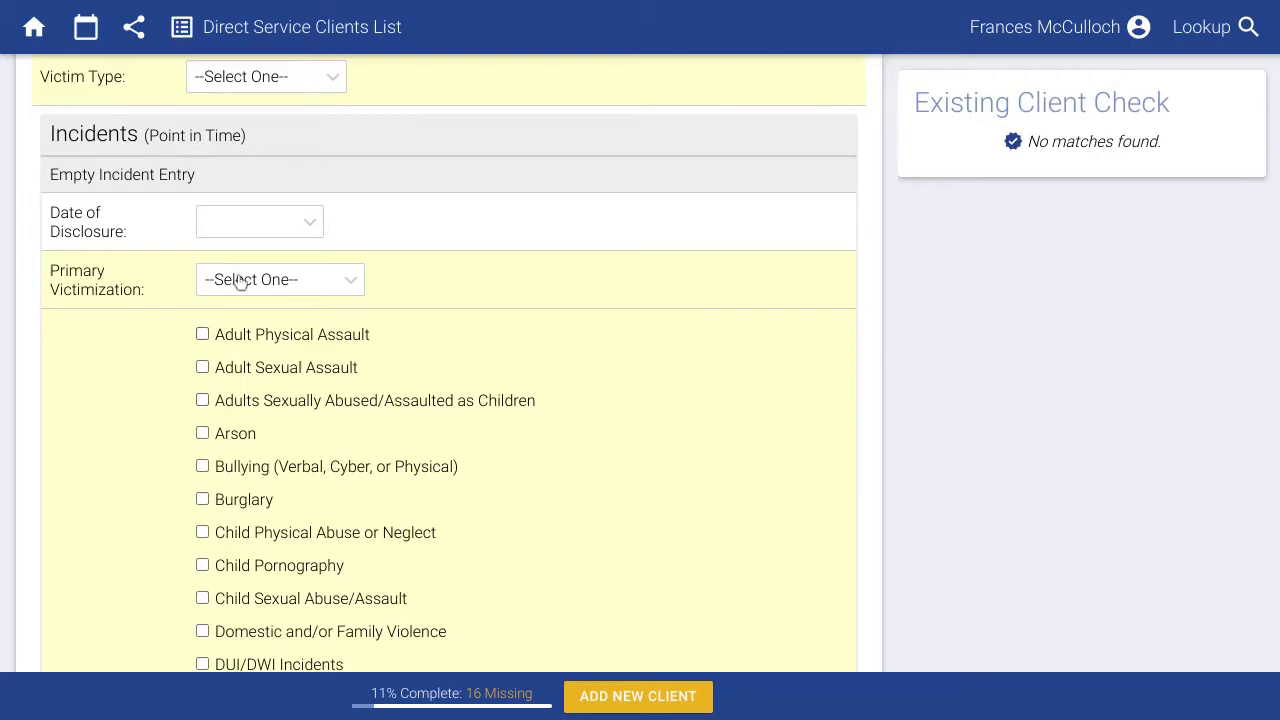
click(238, 222)
click(461, 338)
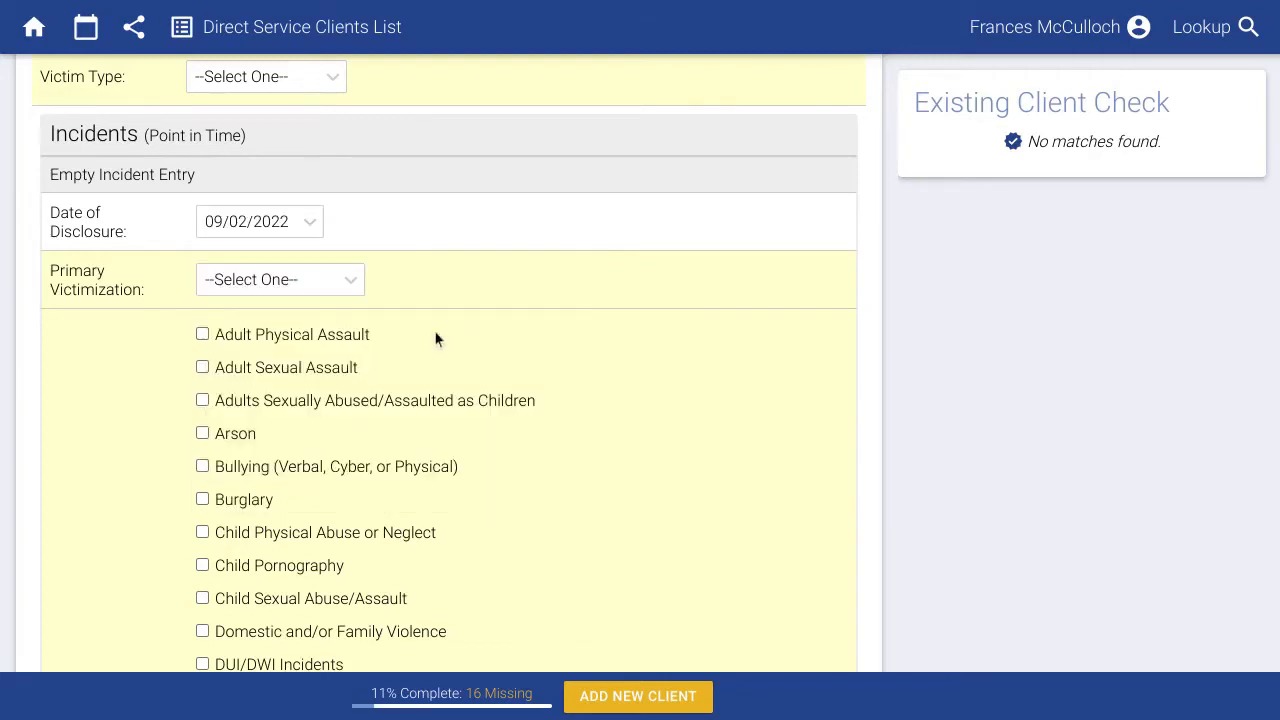
click(288, 280)
click(280, 346)
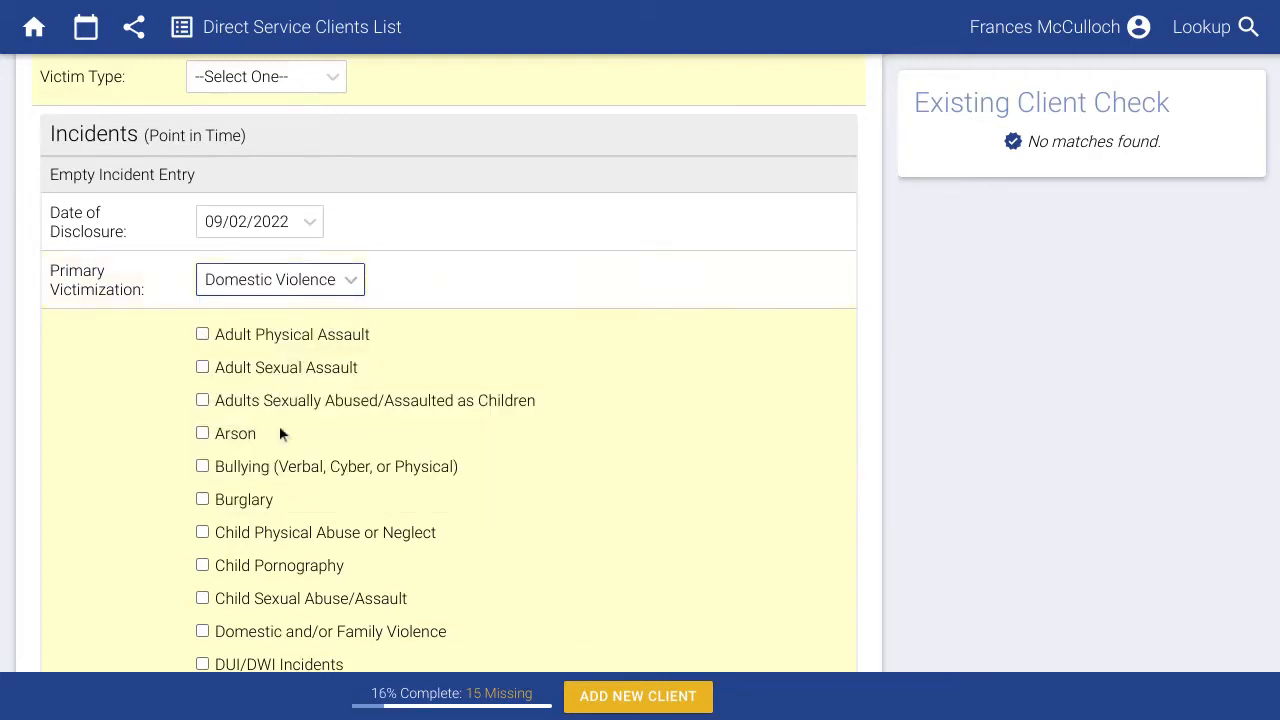
scroll(279, 448, down, 3)
click(273, 461)
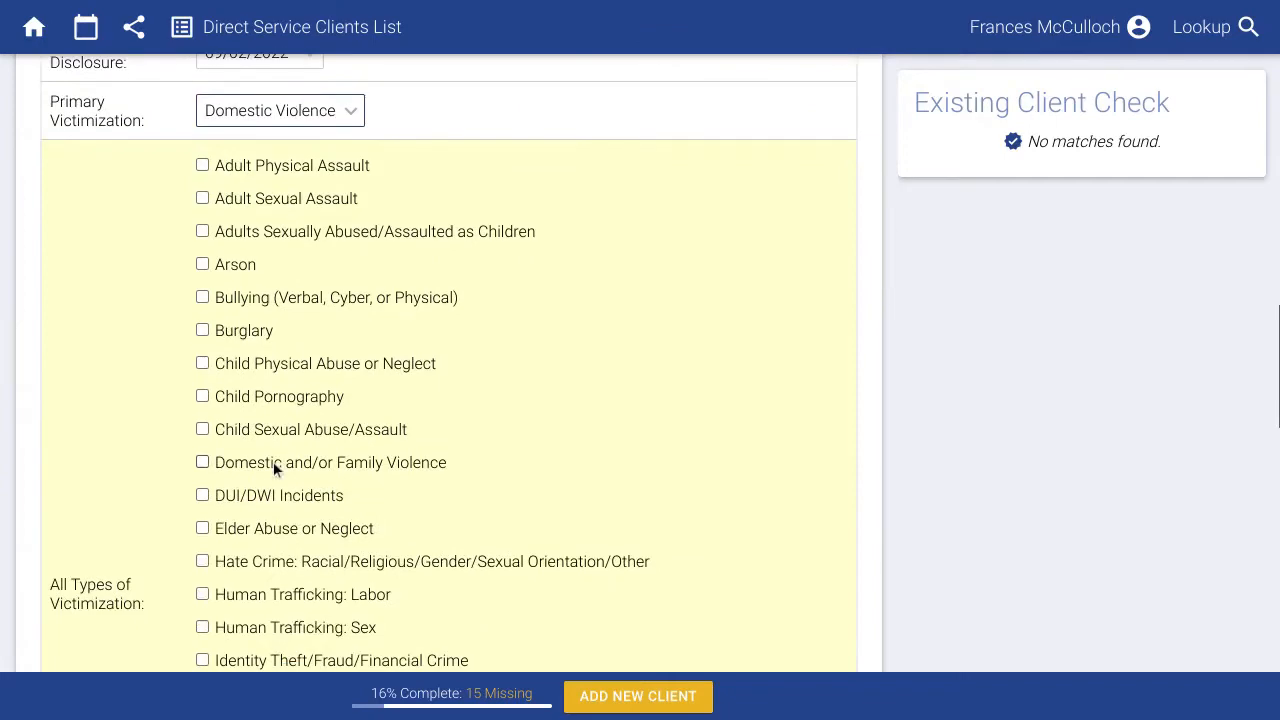
scroll(276, 460, down, 8)
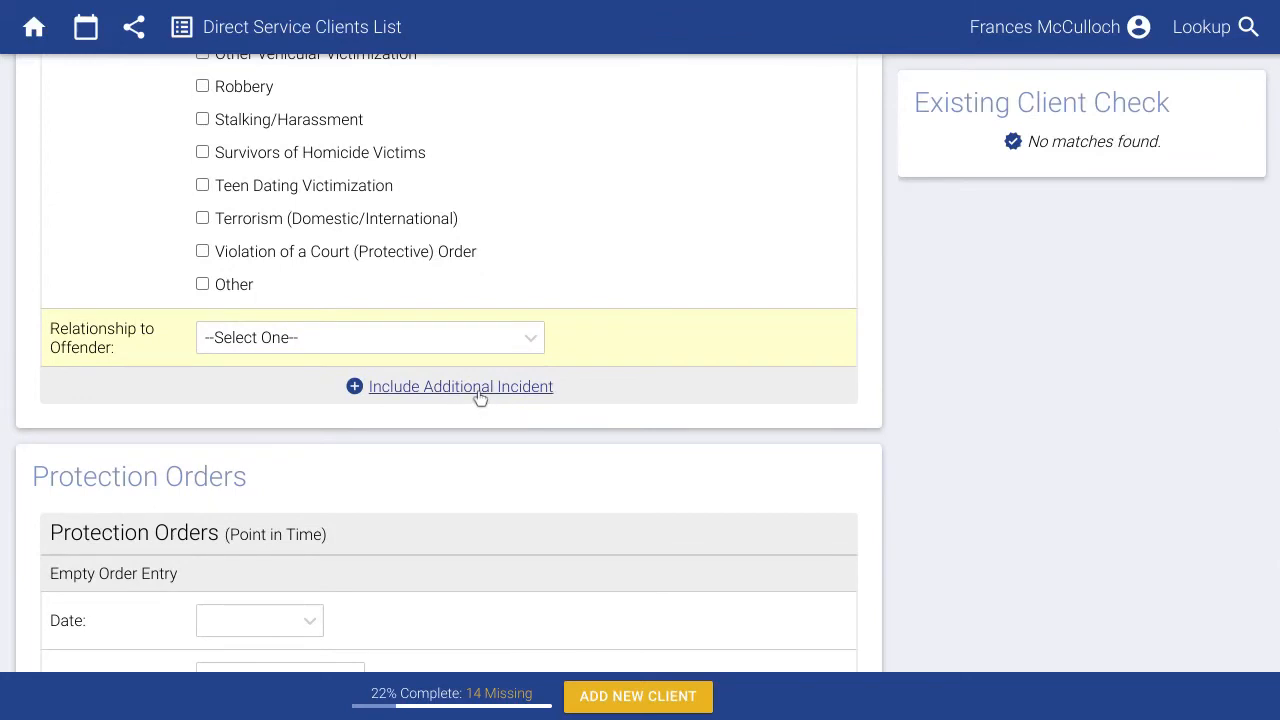
Add a second incident as Sexual Assault with Adult Sexual Assault ticked.
click(480, 388)
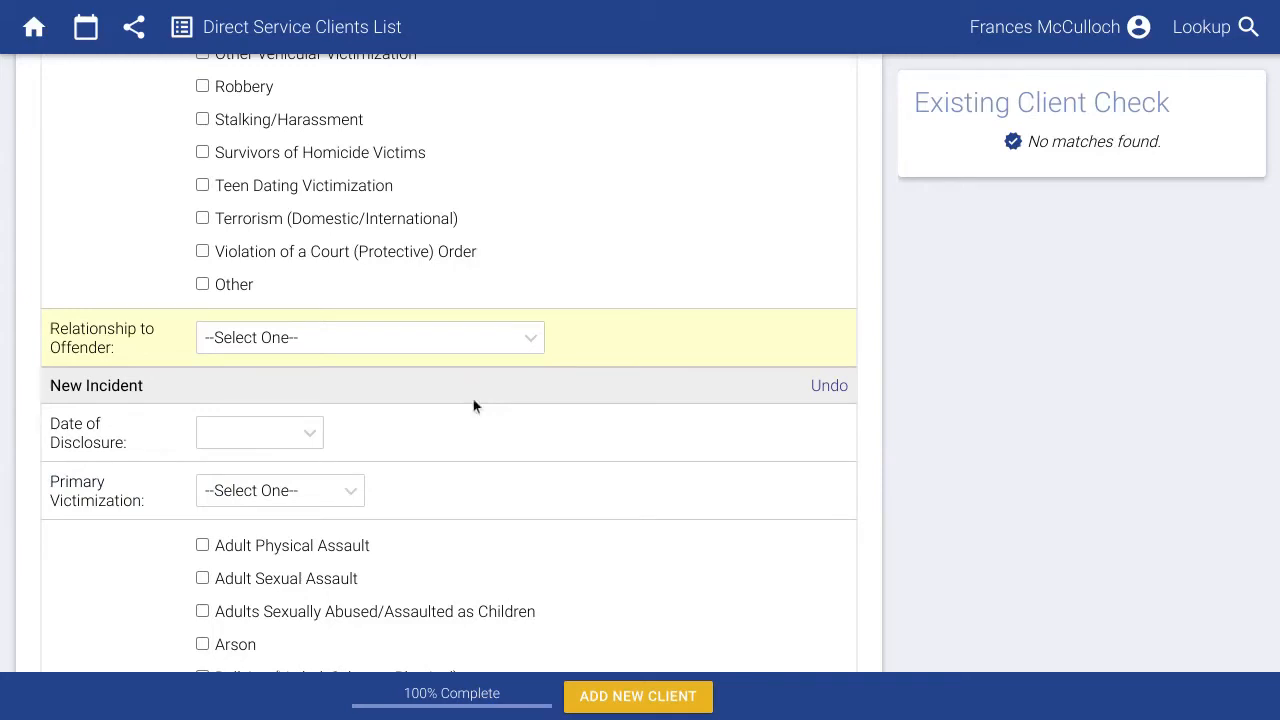
click(336, 494)
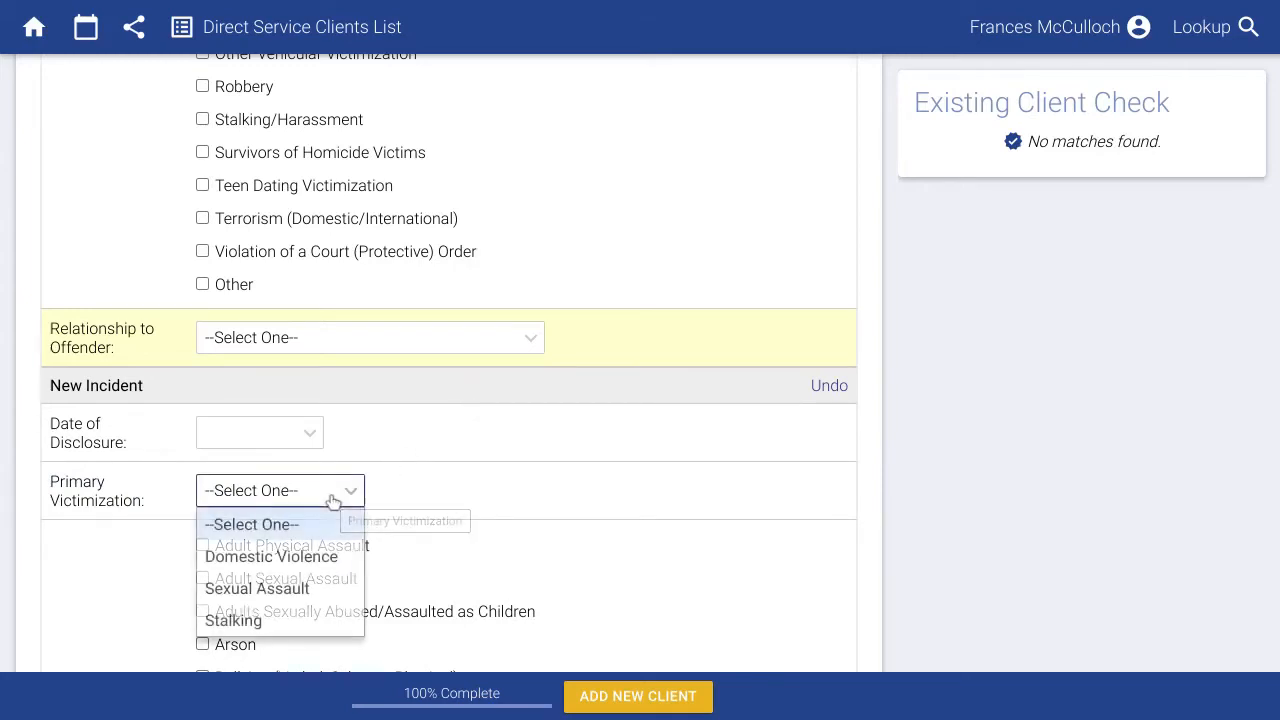
click(270, 588)
click(315, 579)
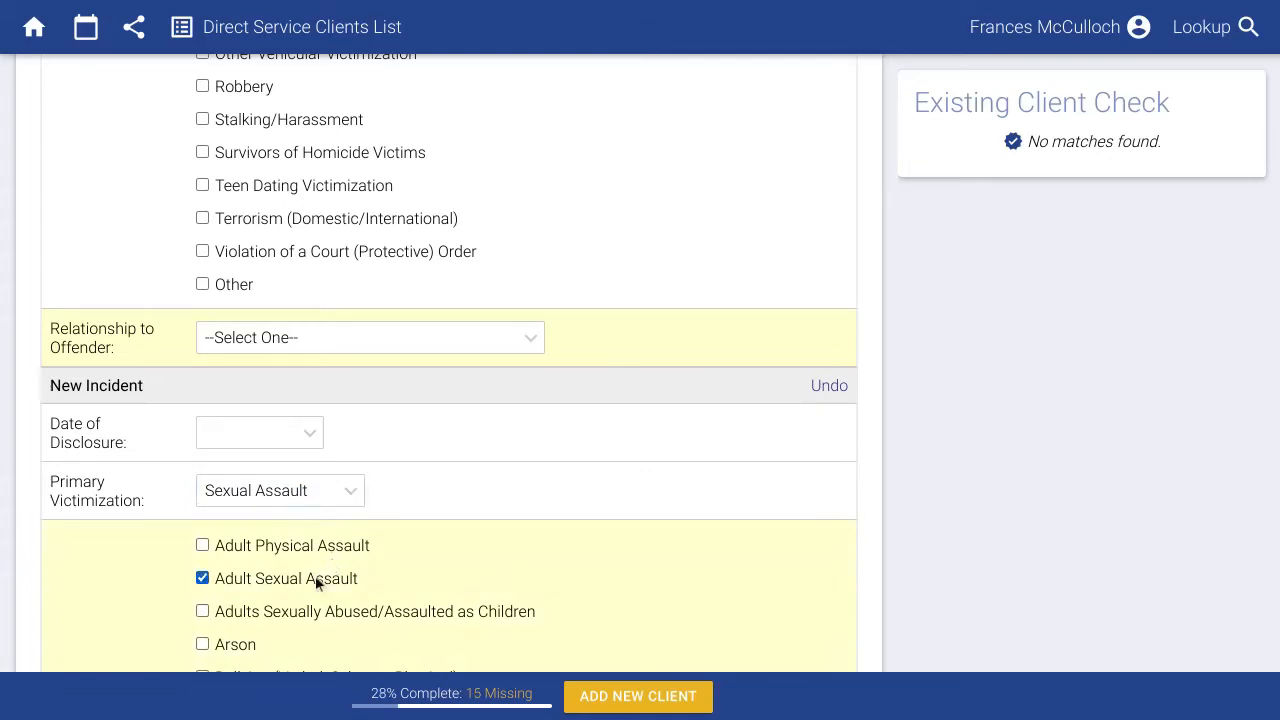
Record a Granted Temporary Domestic Violence protection order dated 08/29/2022.
scroll(315, 580, down, 8)
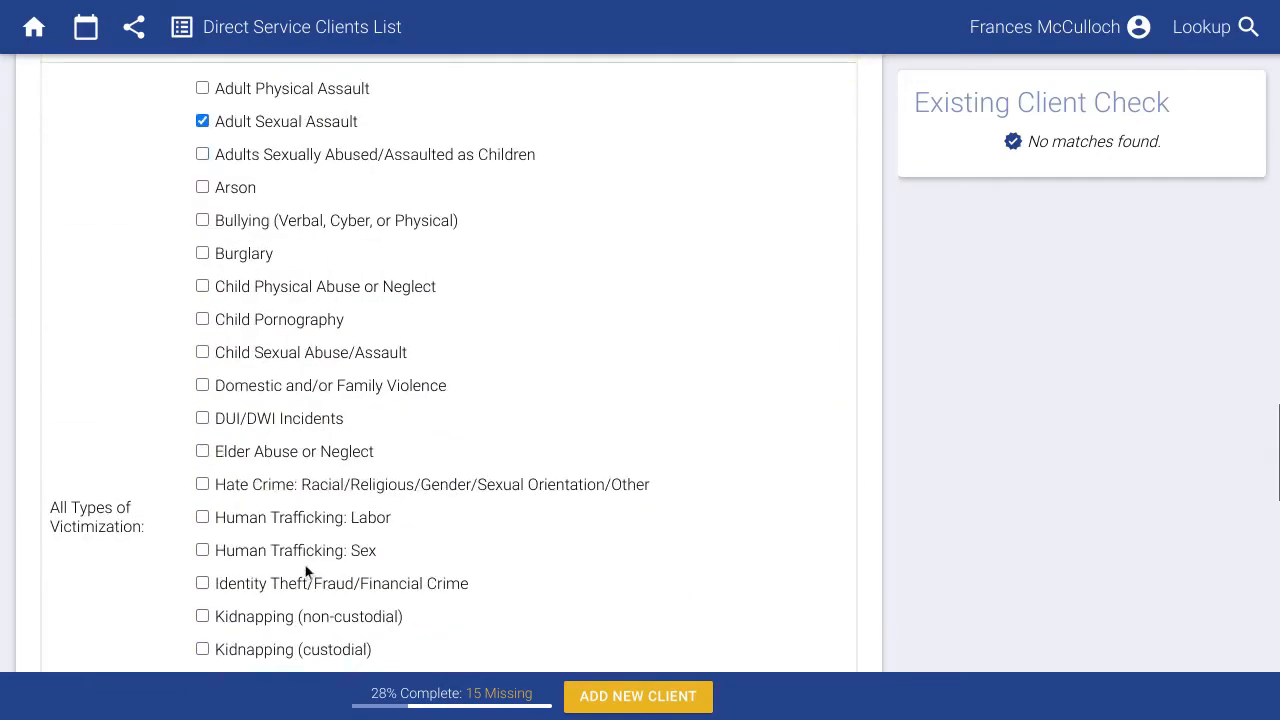
scroll(297, 554, down, 5)
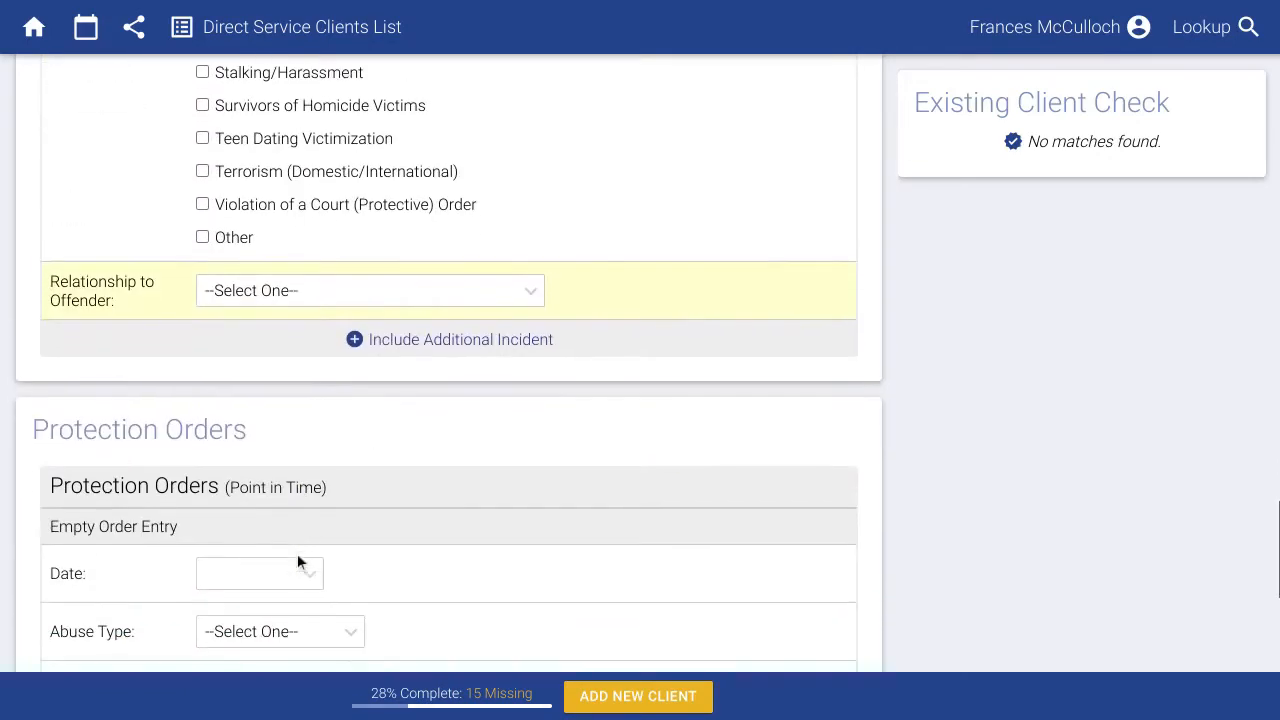
click(263, 400)
click(263, 460)
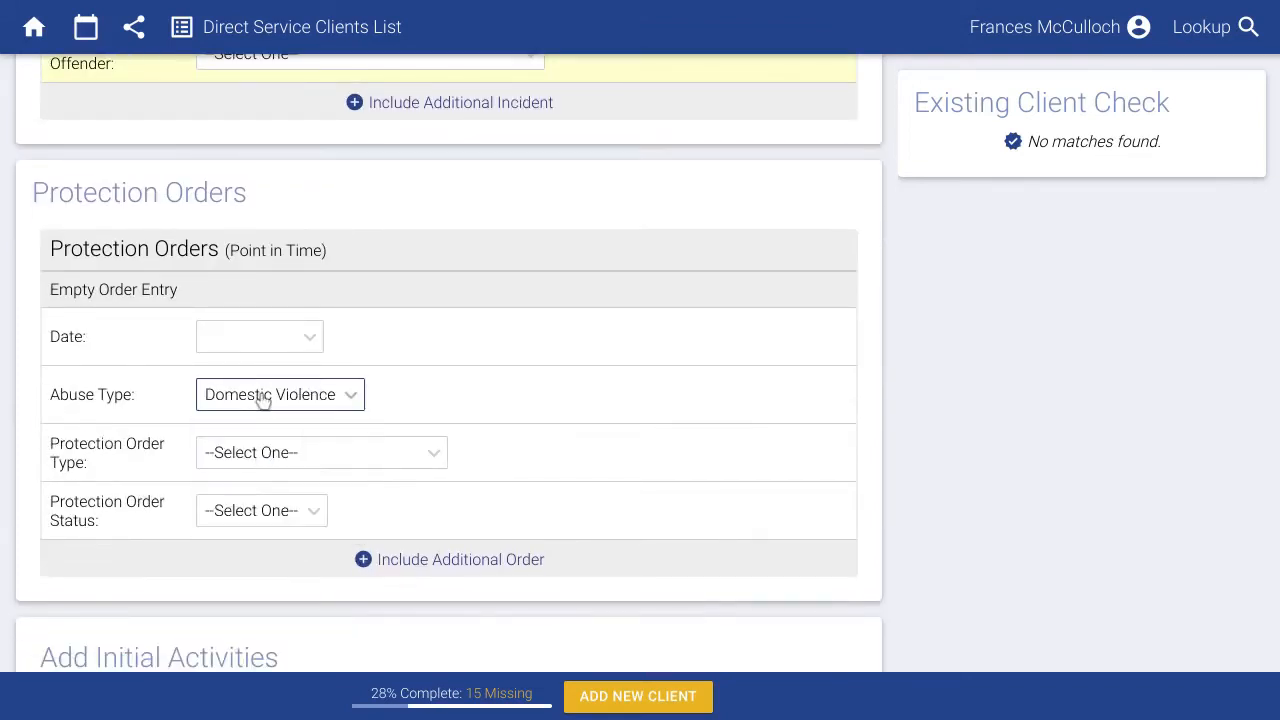
click(262, 338)
click(289, 454)
click(263, 458)
click(300, 514)
click(254, 514)
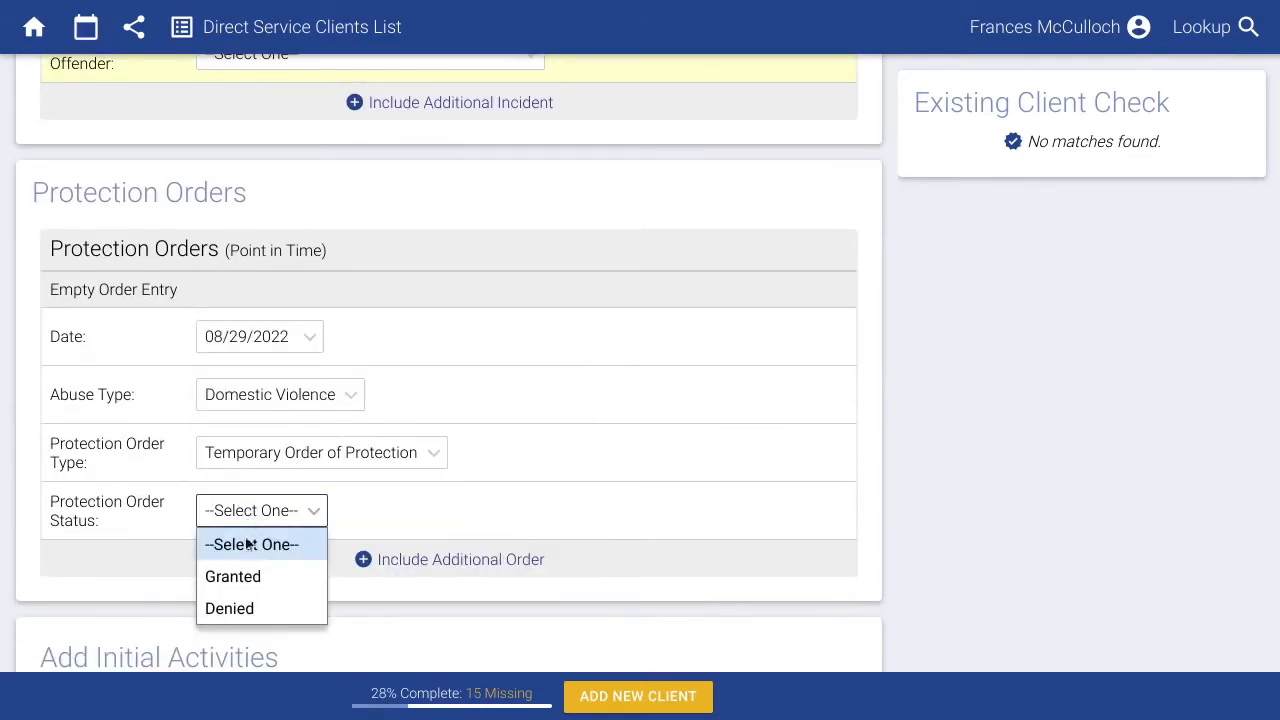
click(241, 578)
Add a second Granted Permanent Domestic Violence protection order dated 09/02/2022.
click(423, 562)
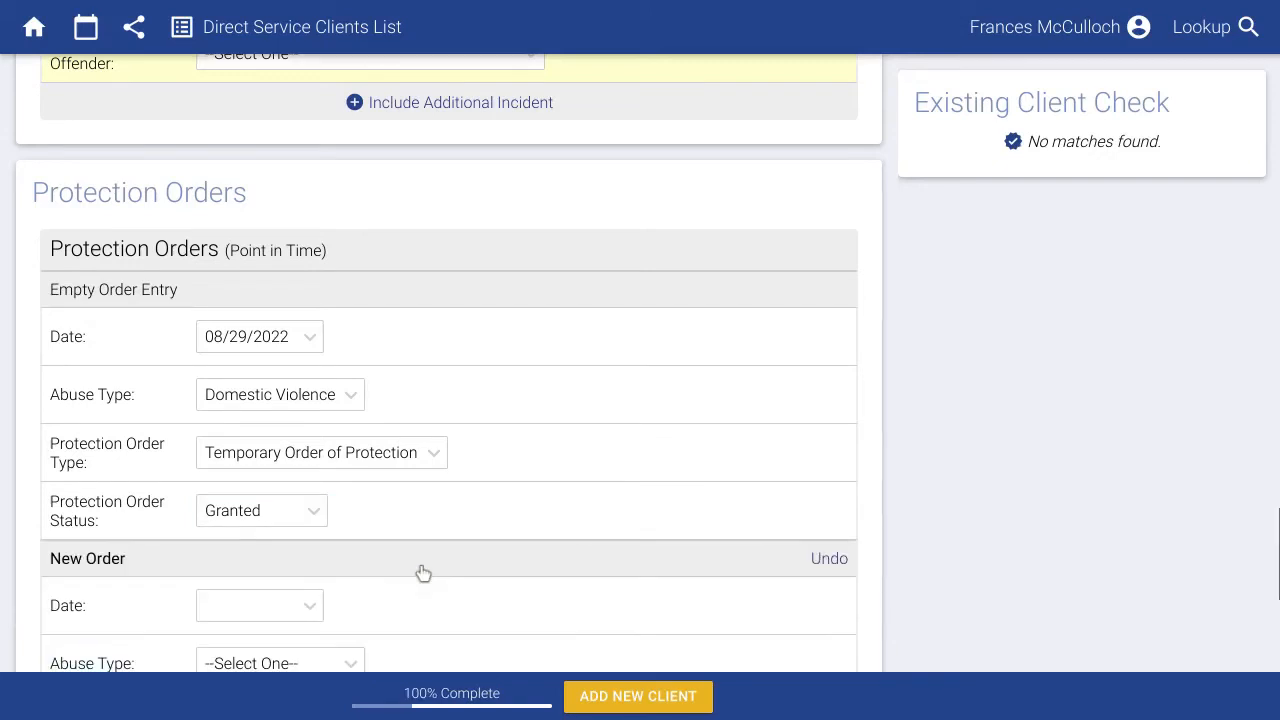
scroll(370, 450, down, 2)
click(310, 364)
click(488, 476)
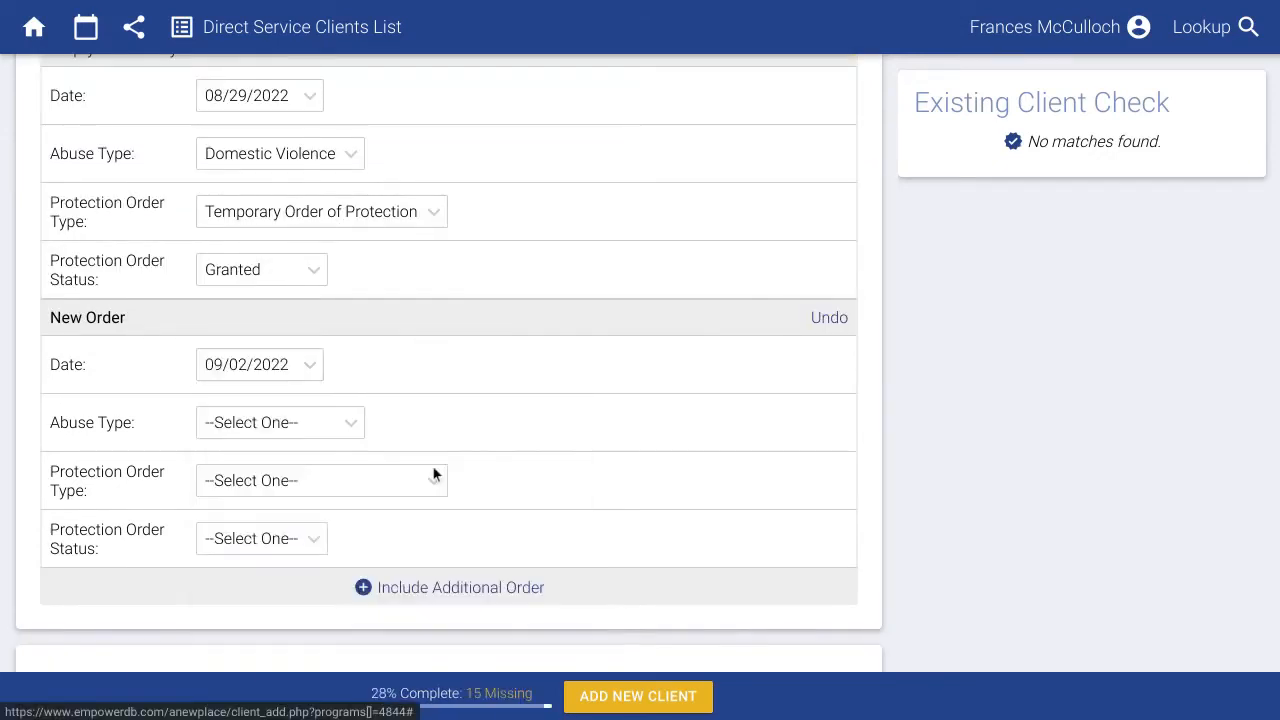
click(317, 437)
click(277, 489)
click(277, 491)
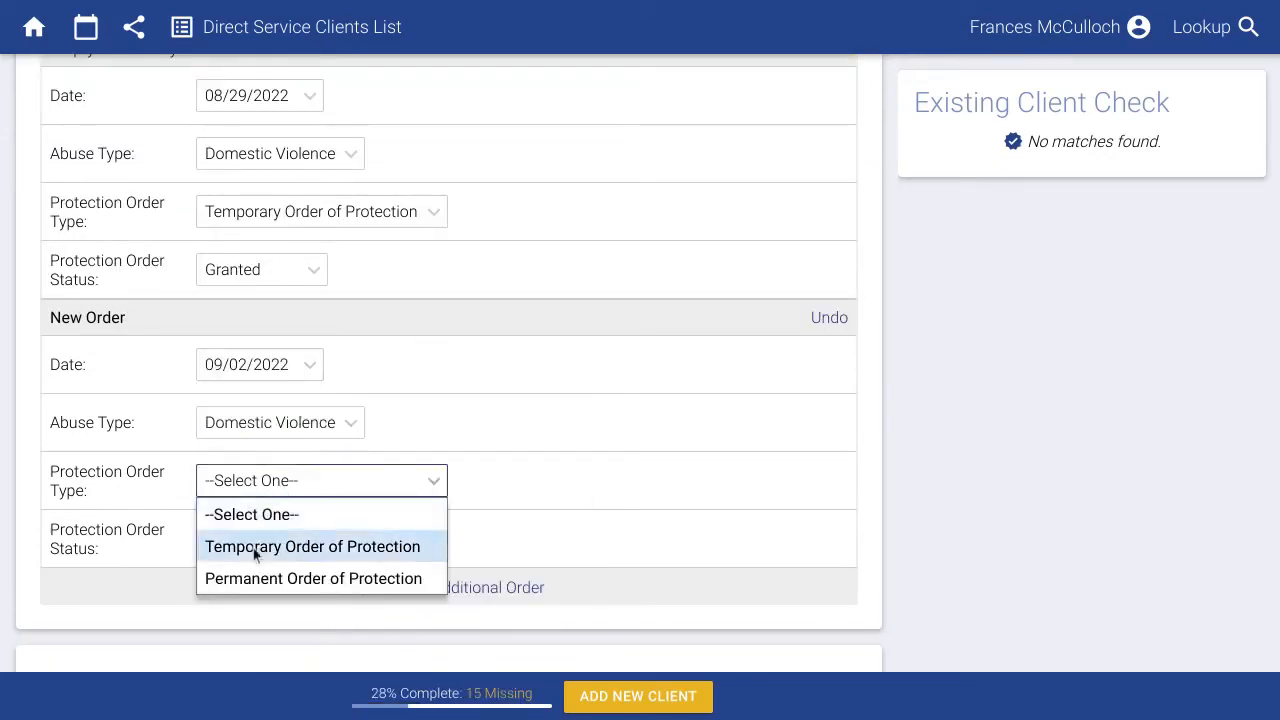
click(249, 586)
click(272, 546)
click(232, 604)
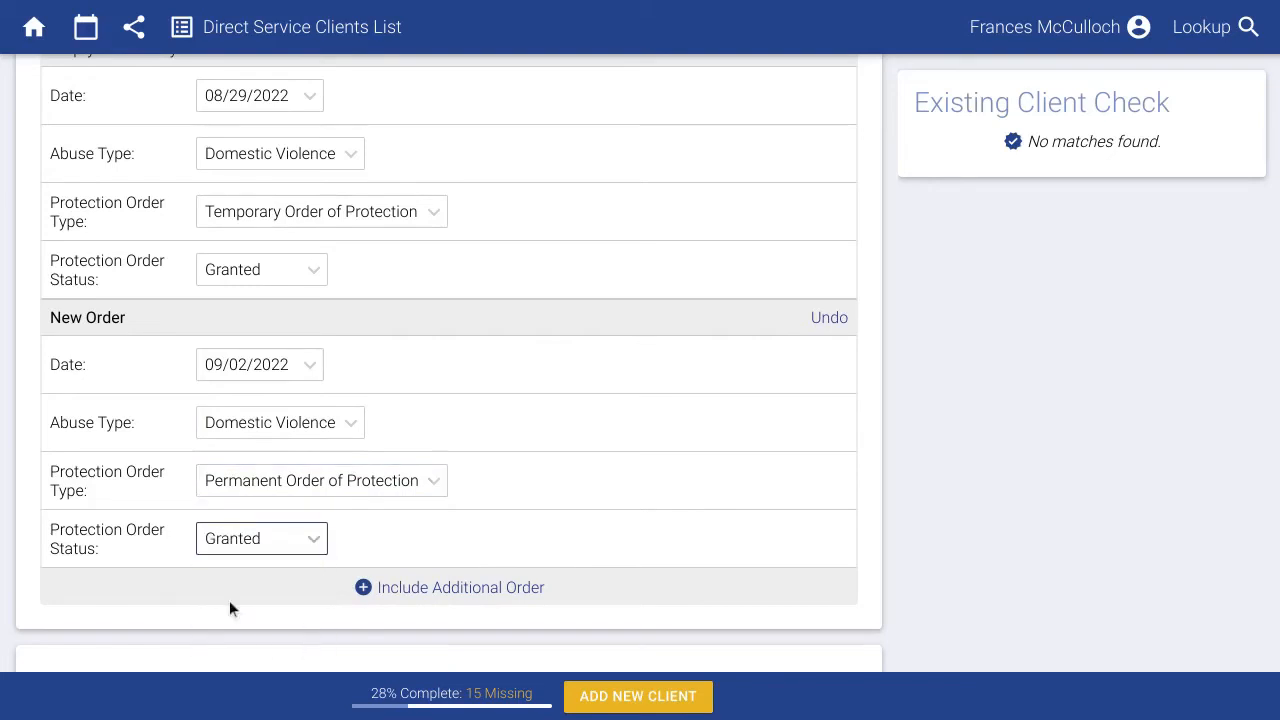
Set the initial activity to OVW STOP Counseling with a referral to Other Victim Service Prog.
scroll(232, 600, down, 5)
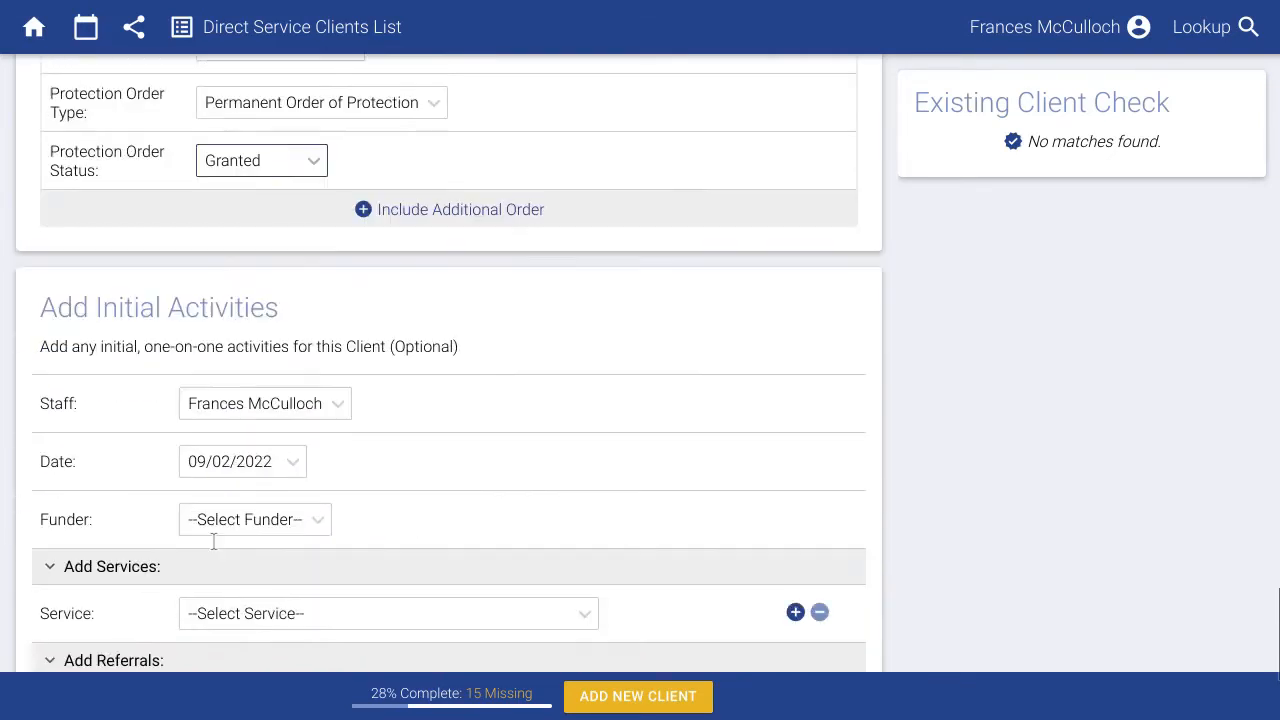
scroll(212, 546, down, 2)
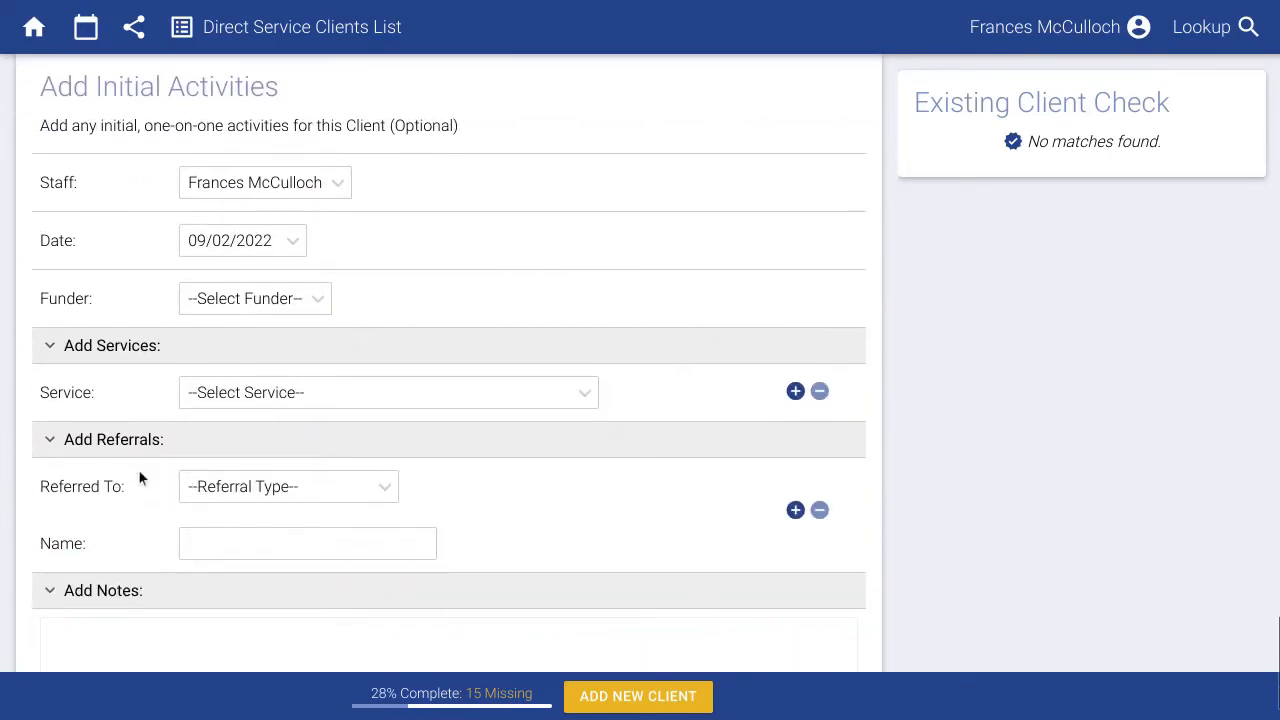
scroll(138, 476, down, 1)
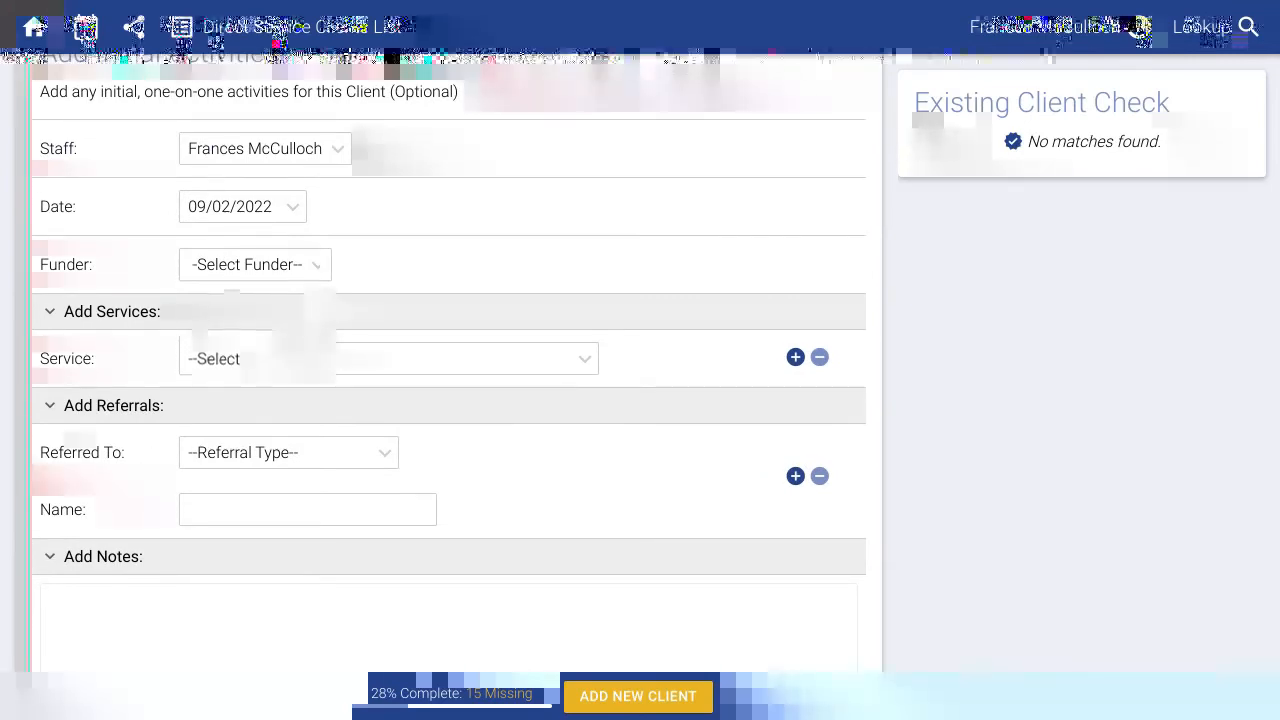
click(244, 357)
scroll(275, 266, down, 1)
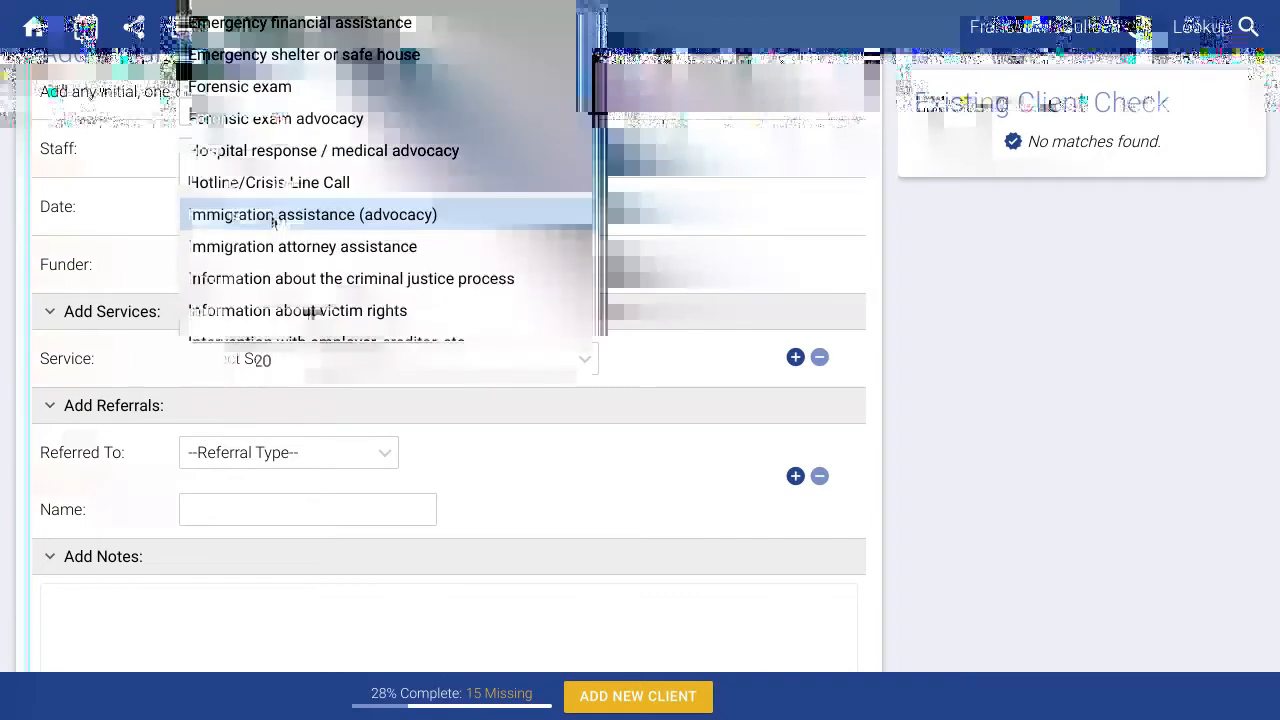
scroll(274, 211, up, 2)
click(230, 62)
scroll(300, 432, down, 2)
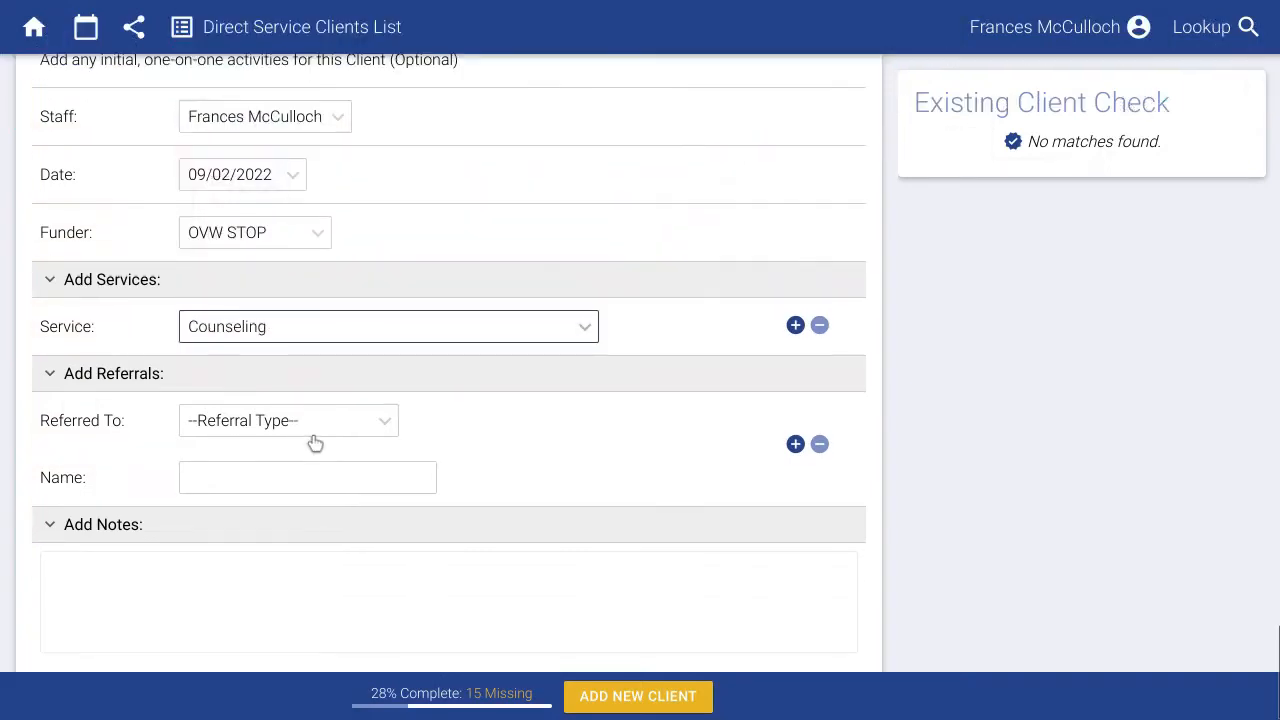
click(287, 407)
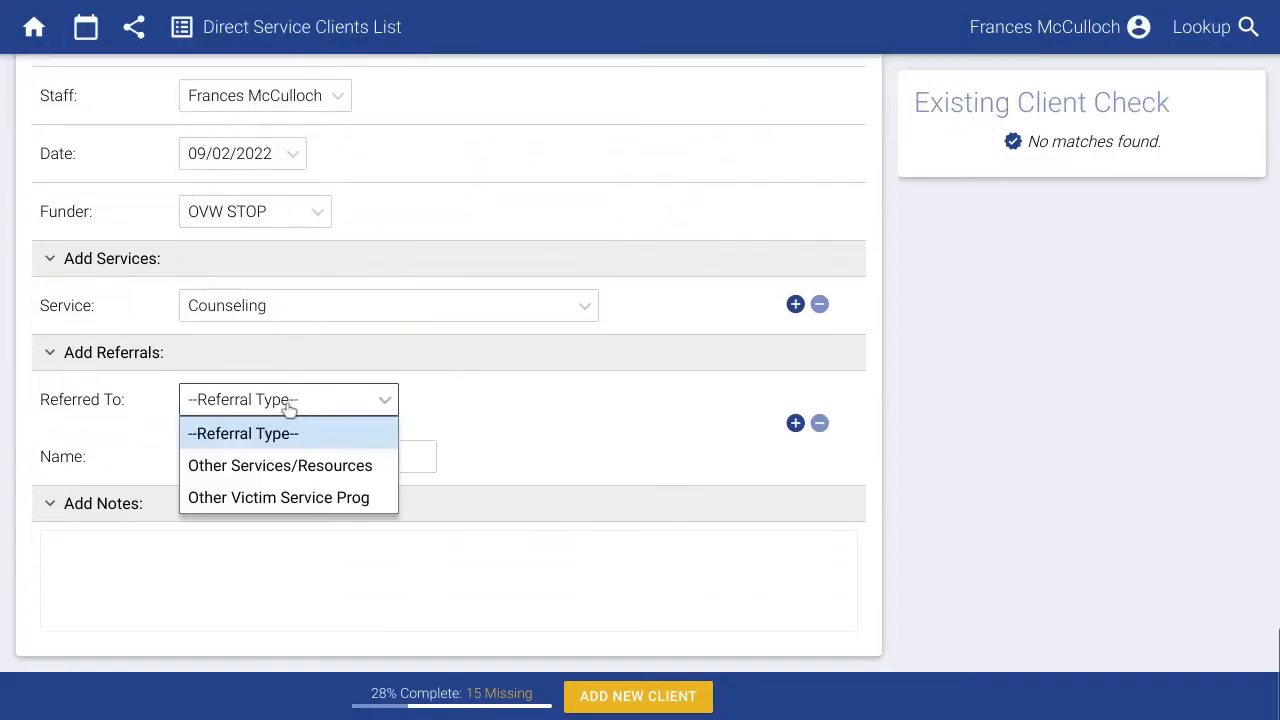
click(277, 497)
Add an intake-and-counseling activity note and submit the new client.
click(246, 551)
text(Intake and C)
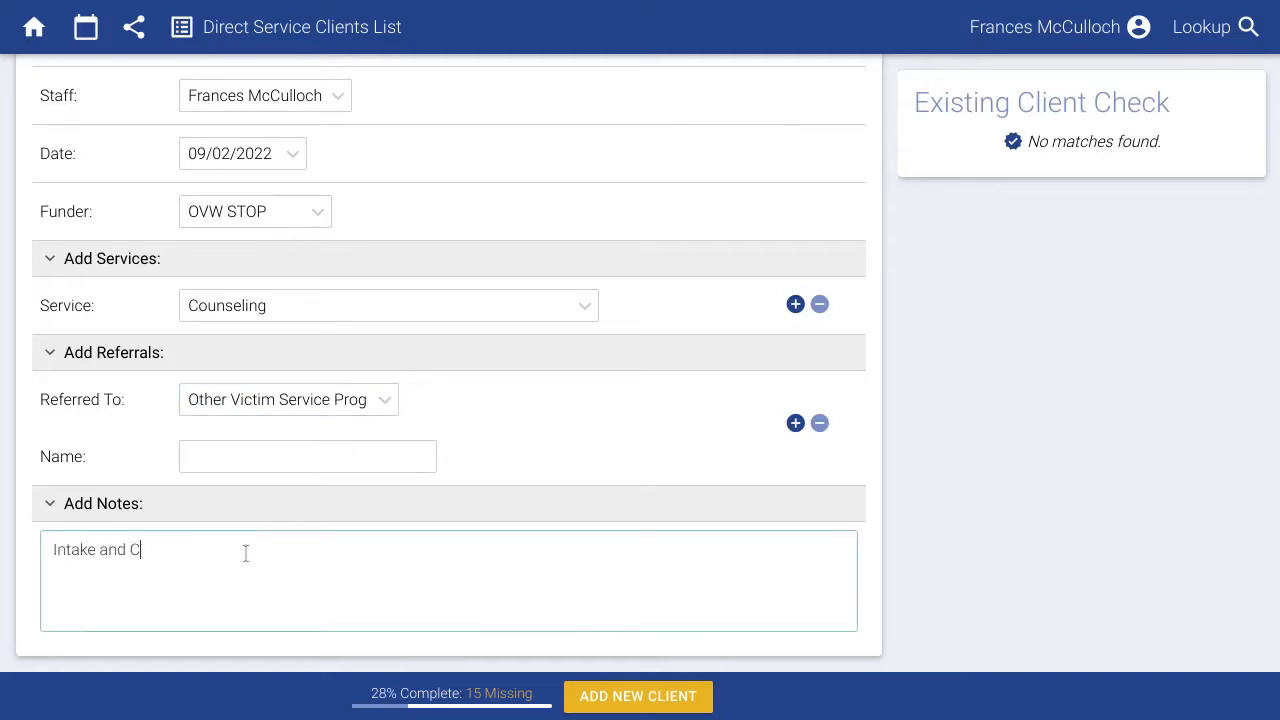
text(ounseling with Elizabeth today.  R)
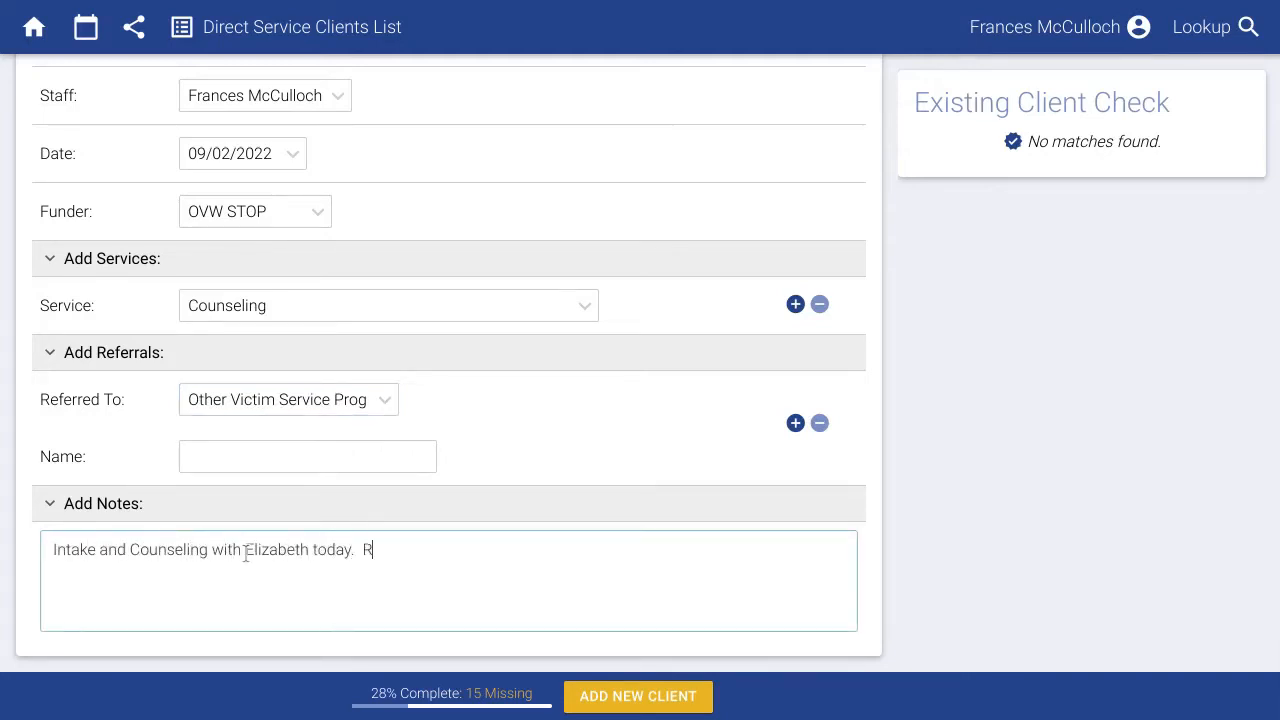
text(eferred her to...)
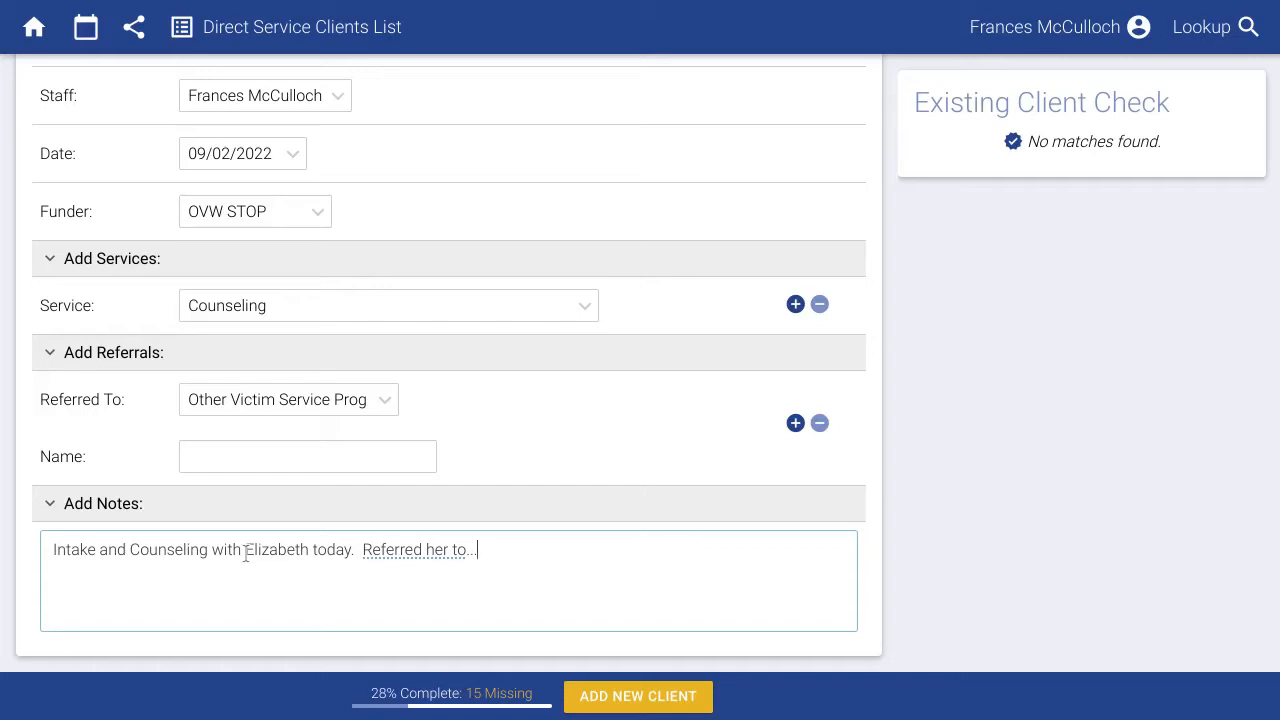
click(616, 703)
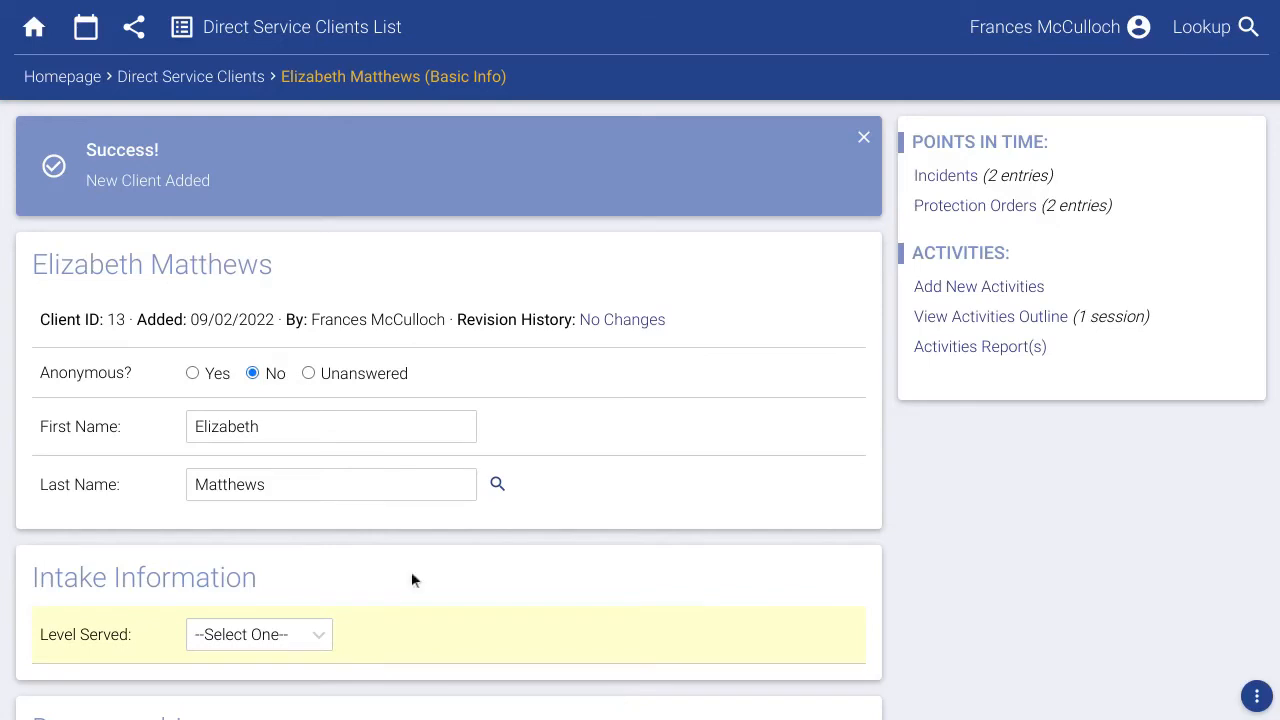
Return to the homepage and find the saved client through Lookup by name.
click(87, 78)
click(1200, 28)
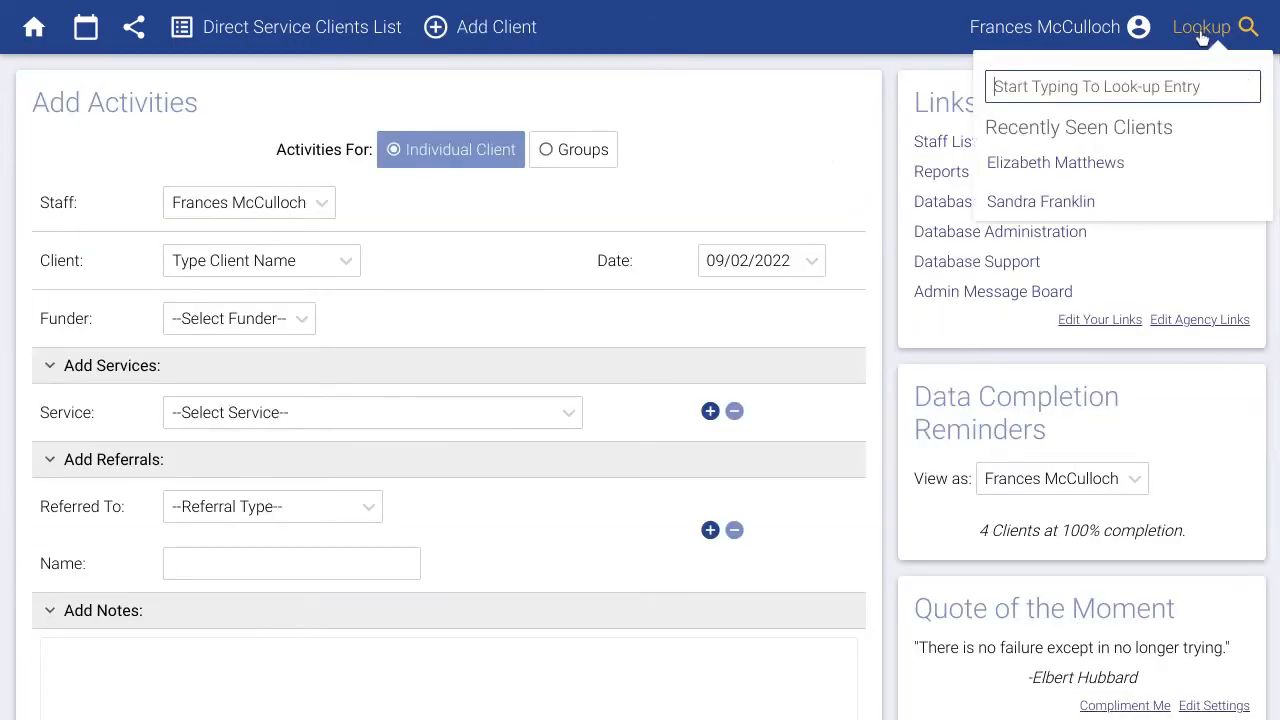
text(eliz)
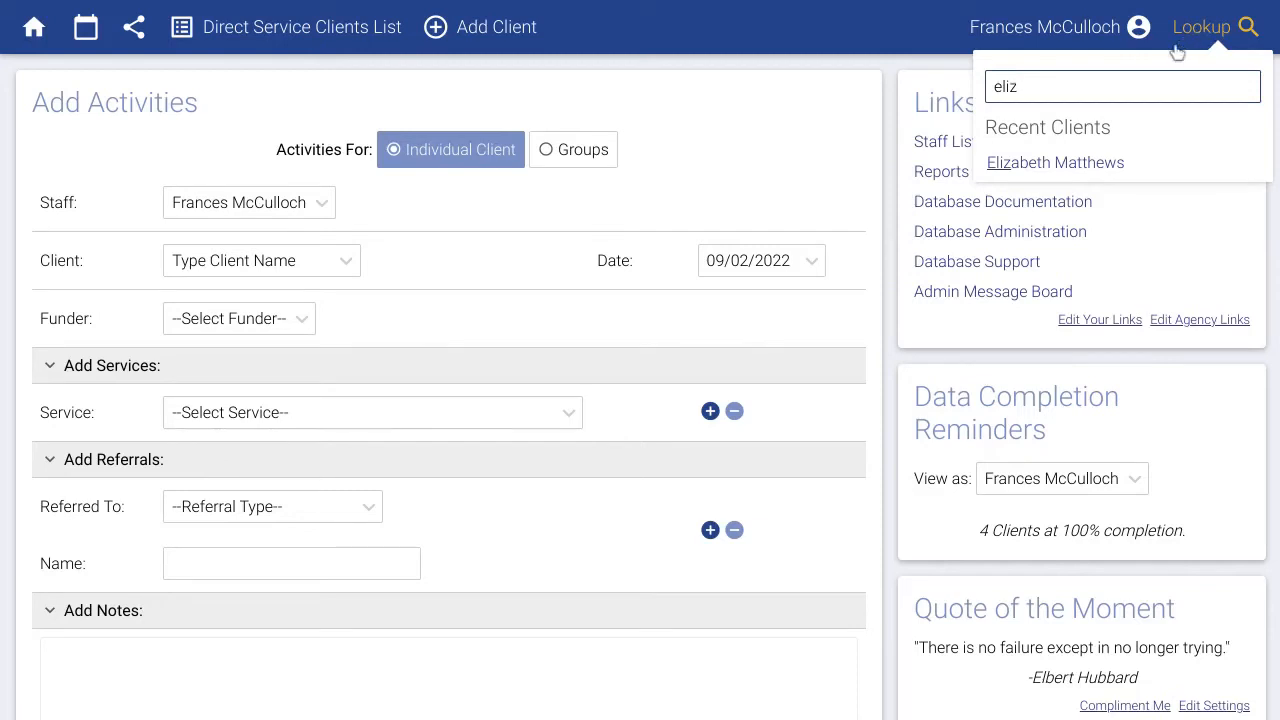
click(1114, 164)
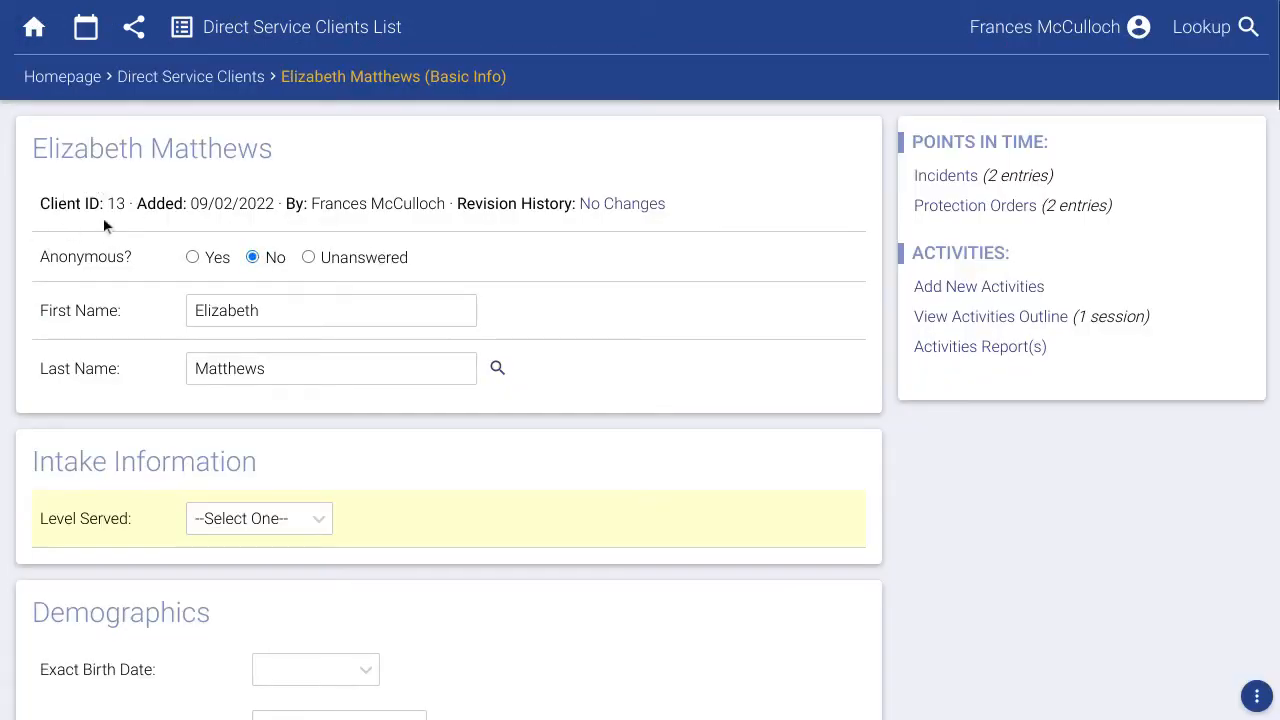
Save the client's demographics with gender Female and race White.
scroll(108, 226, down, 4)
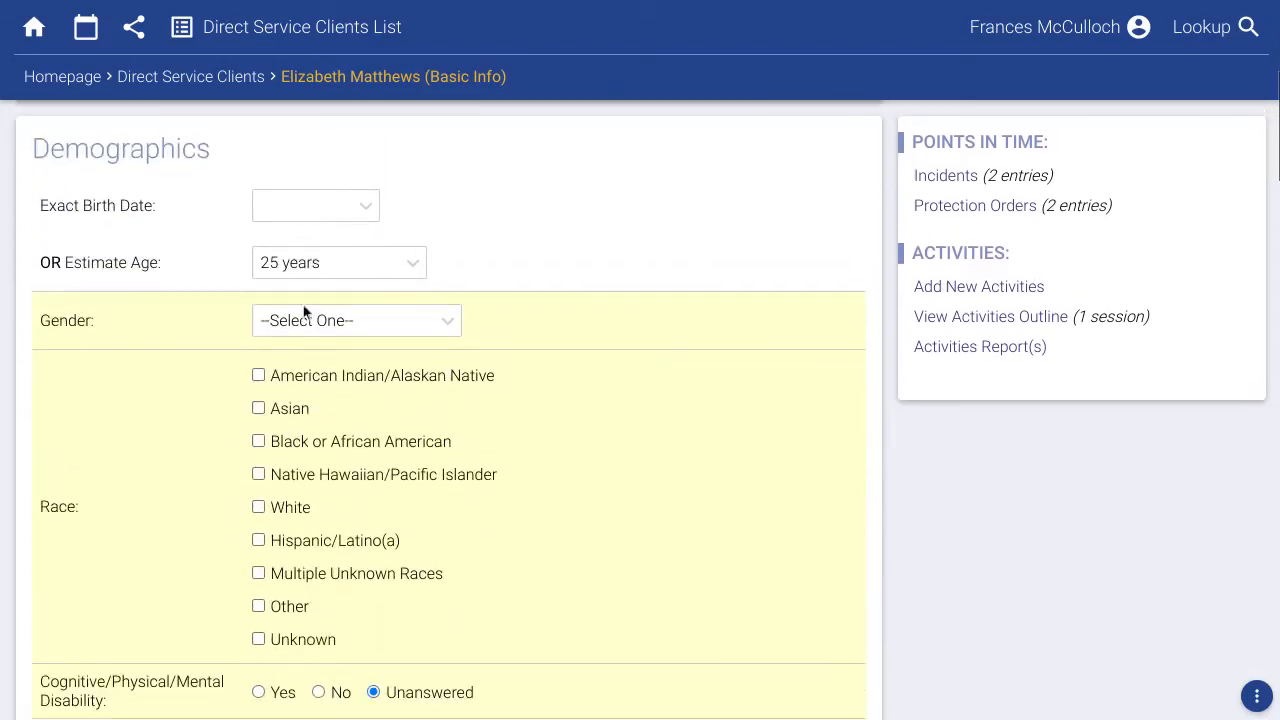
click(306, 320)
click(285, 382)
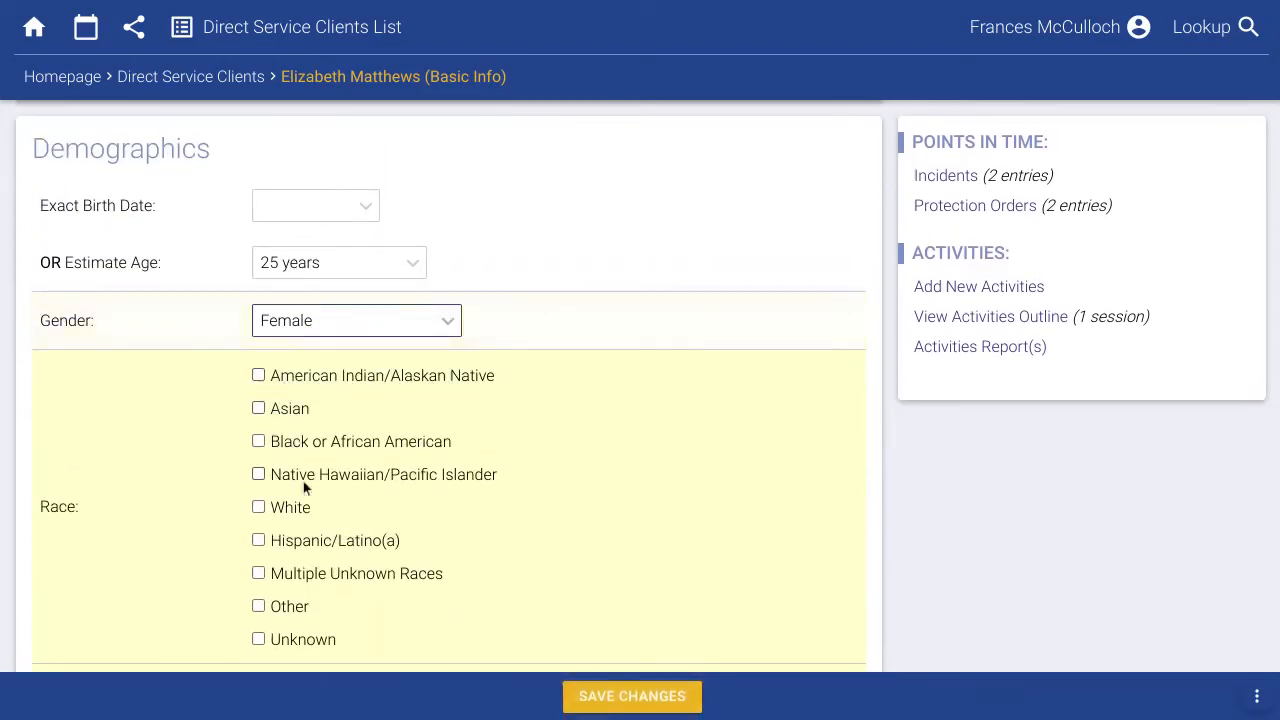
click(291, 512)
click(605, 696)
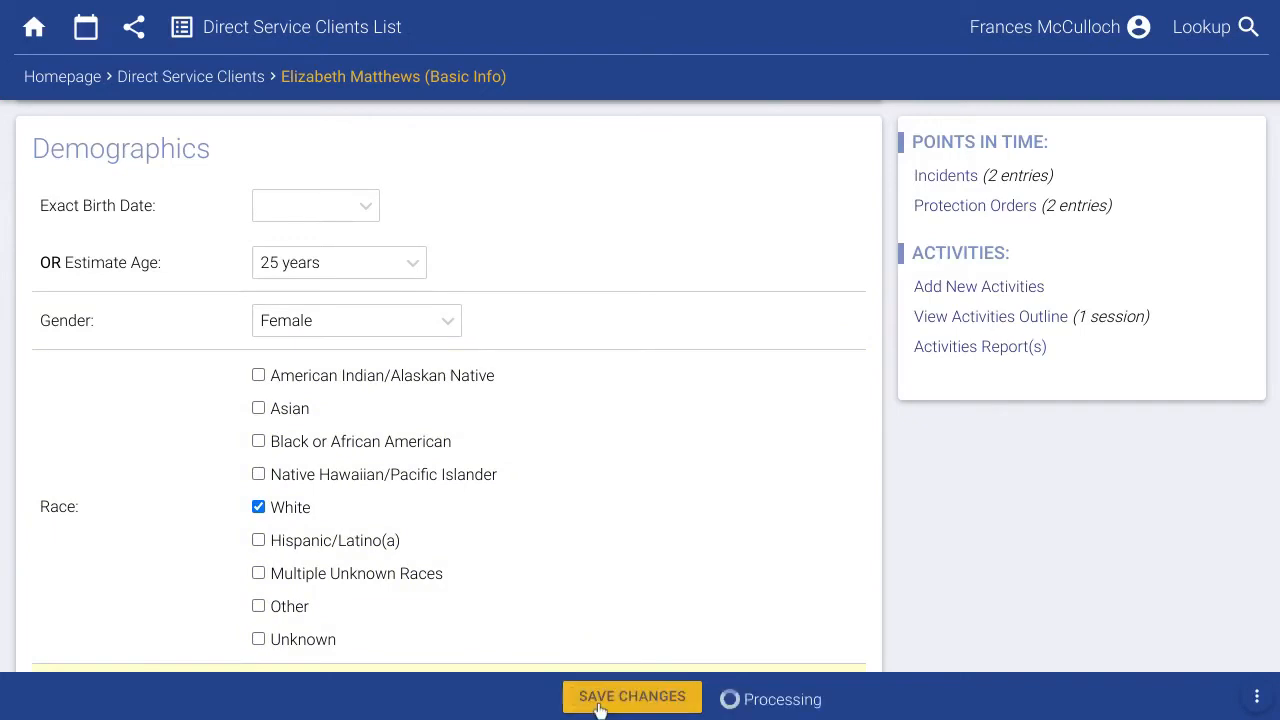
click(958, 287)
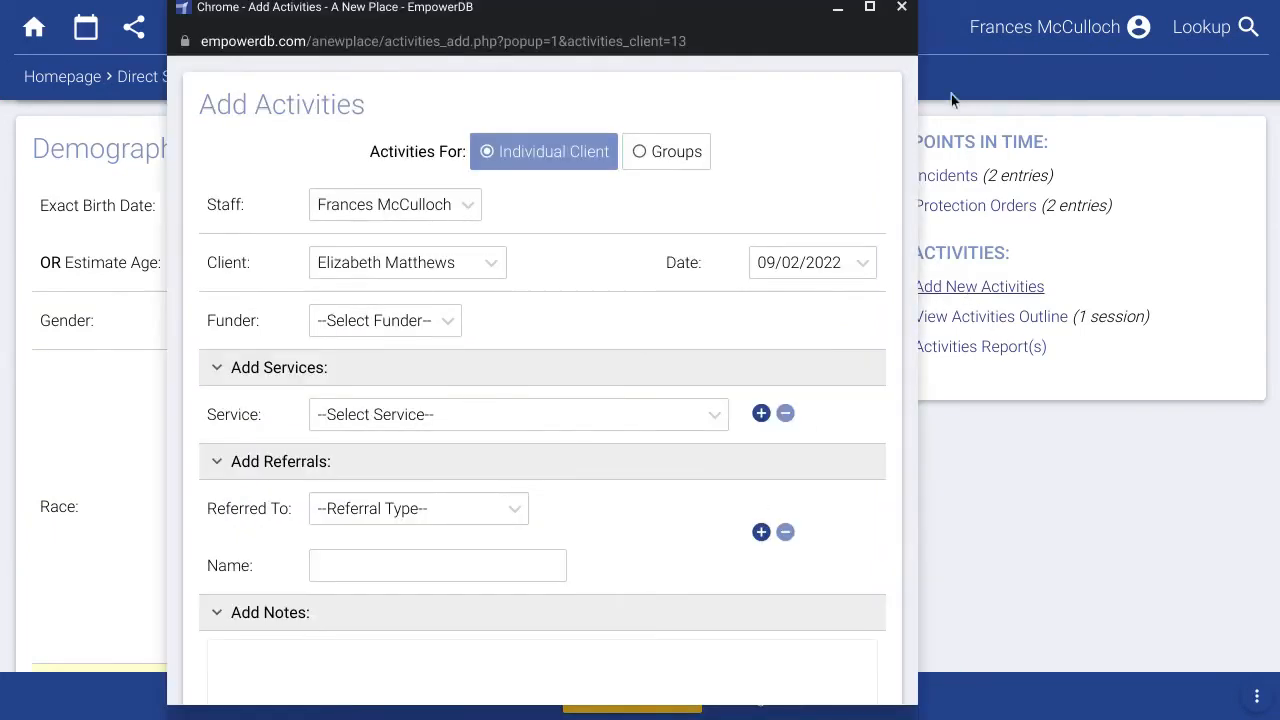
Close the Add Activities popup and view the client's activities outline.
click(901, 7)
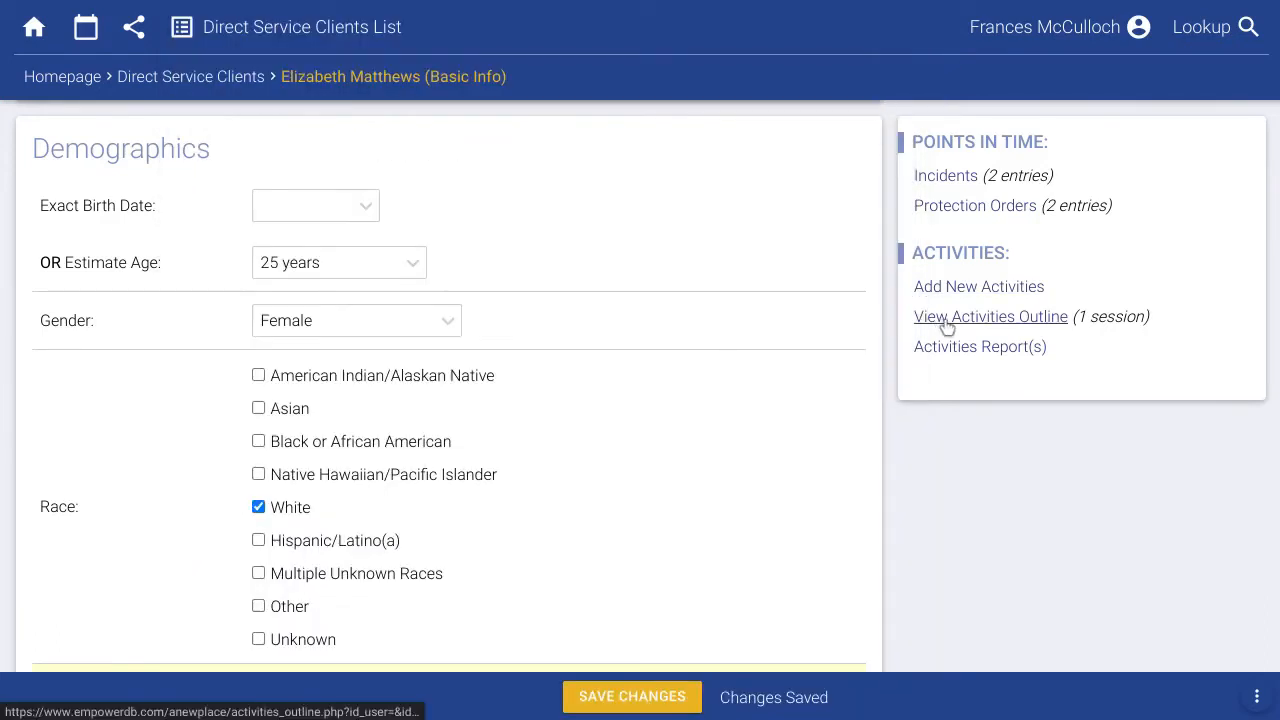
click(947, 318)
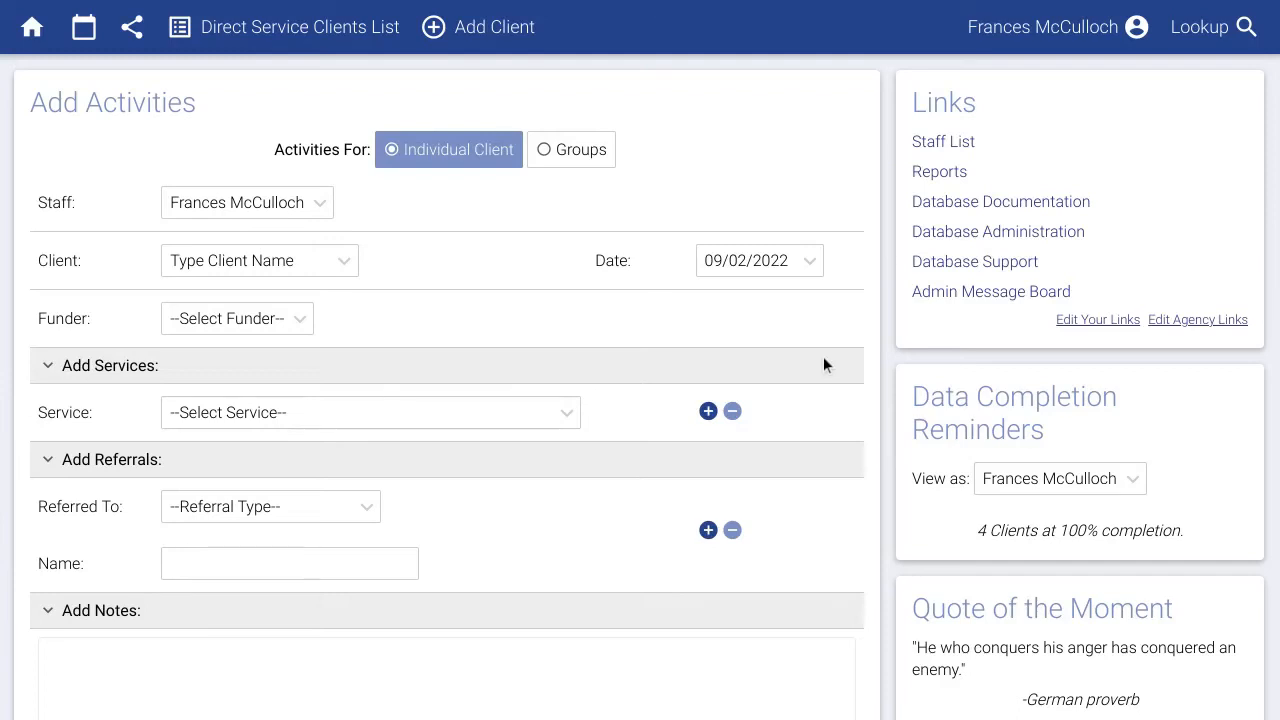
Generate the VOCA Quarterly Report for July – September 2022.
click(958, 184)
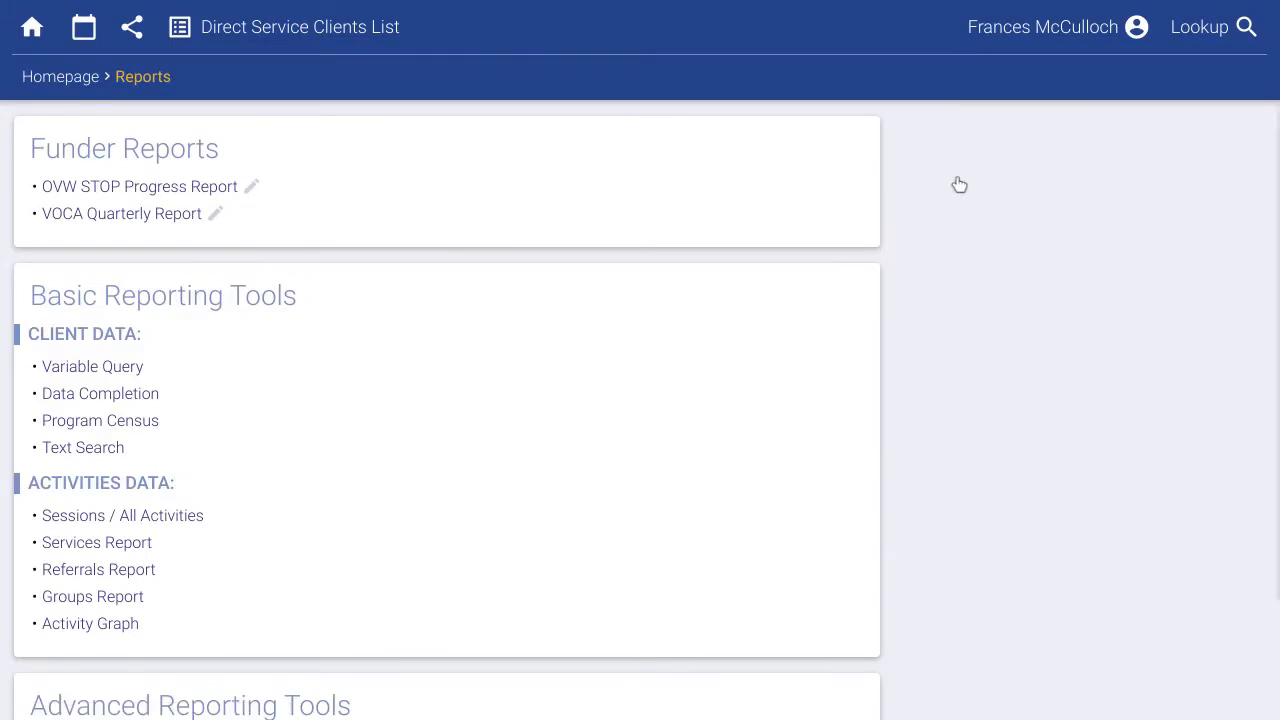
click(129, 222)
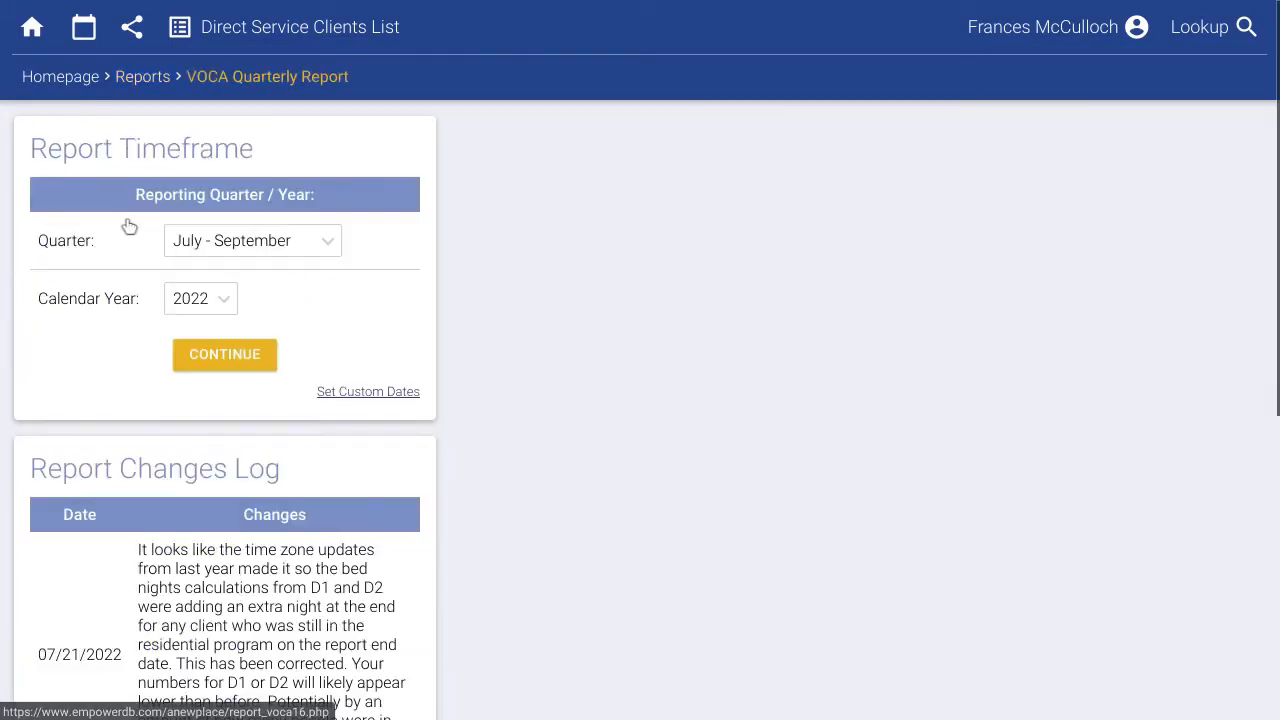
click(198, 250)
click(293, 341)
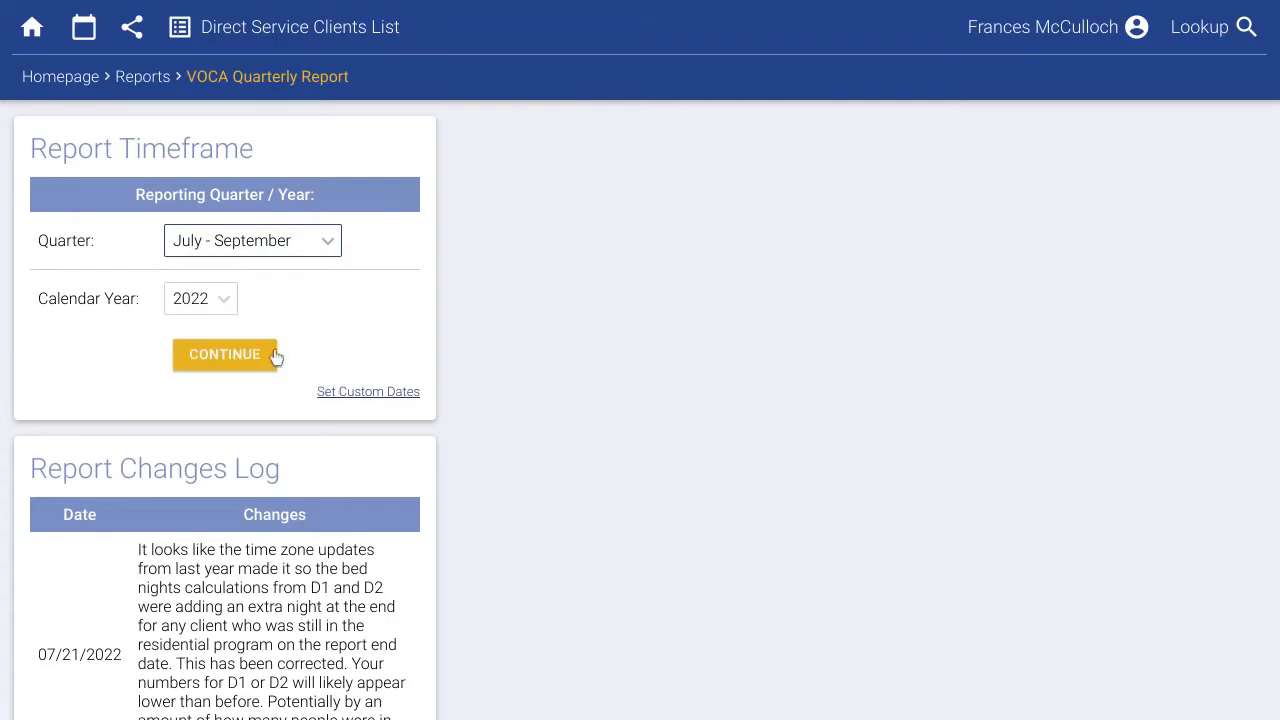
click(246, 362)
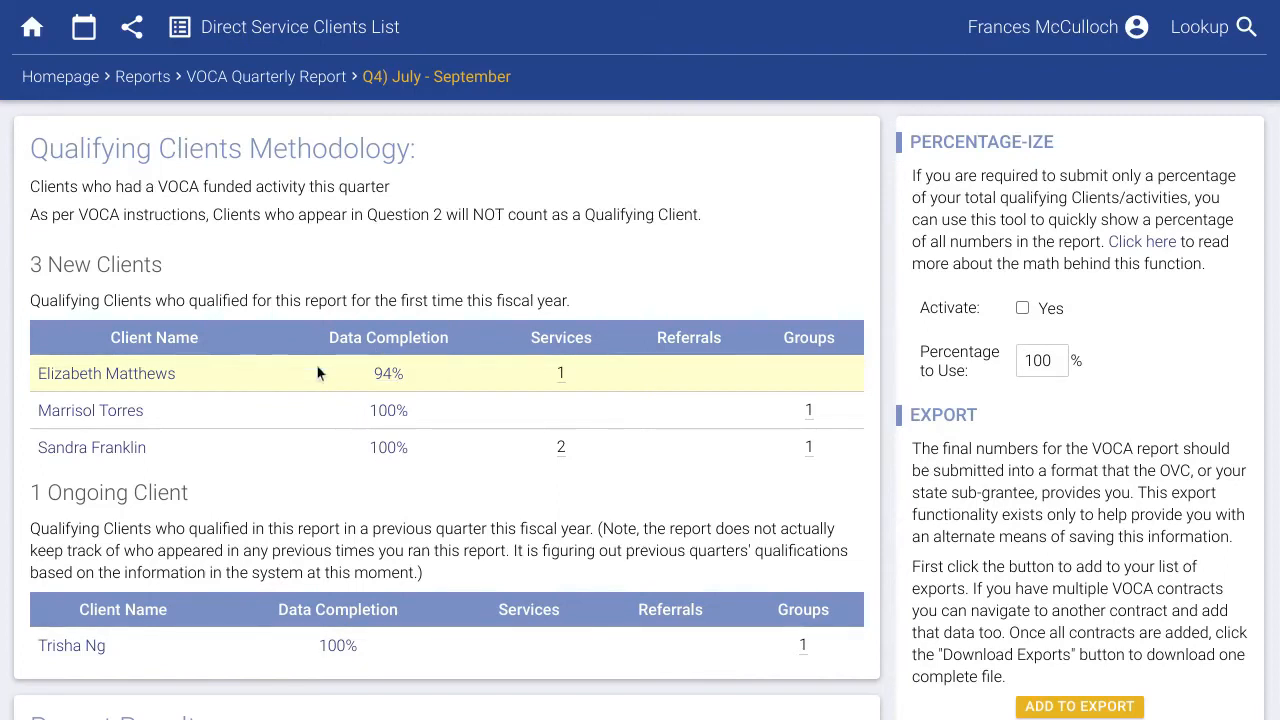
Answer No to the LGBTQ question for the 94%-complete client and save her VOCA data.
click(389, 376)
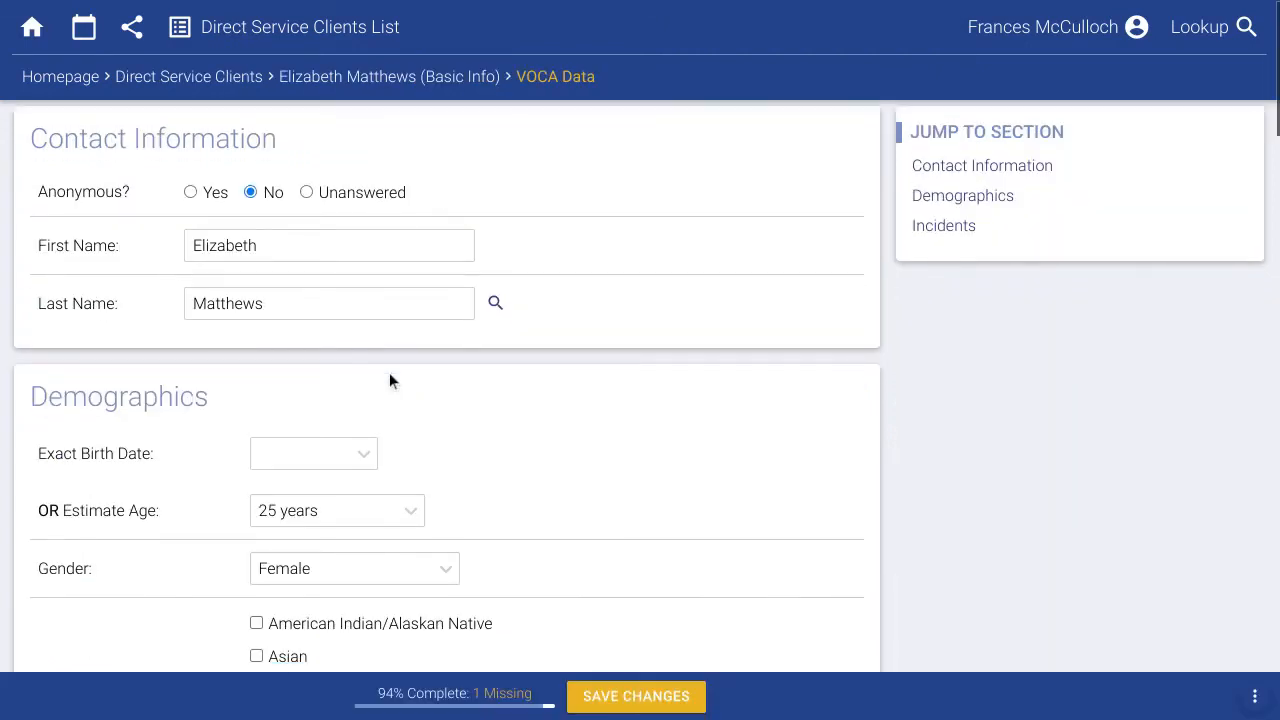
scroll(390, 380, down, 7)
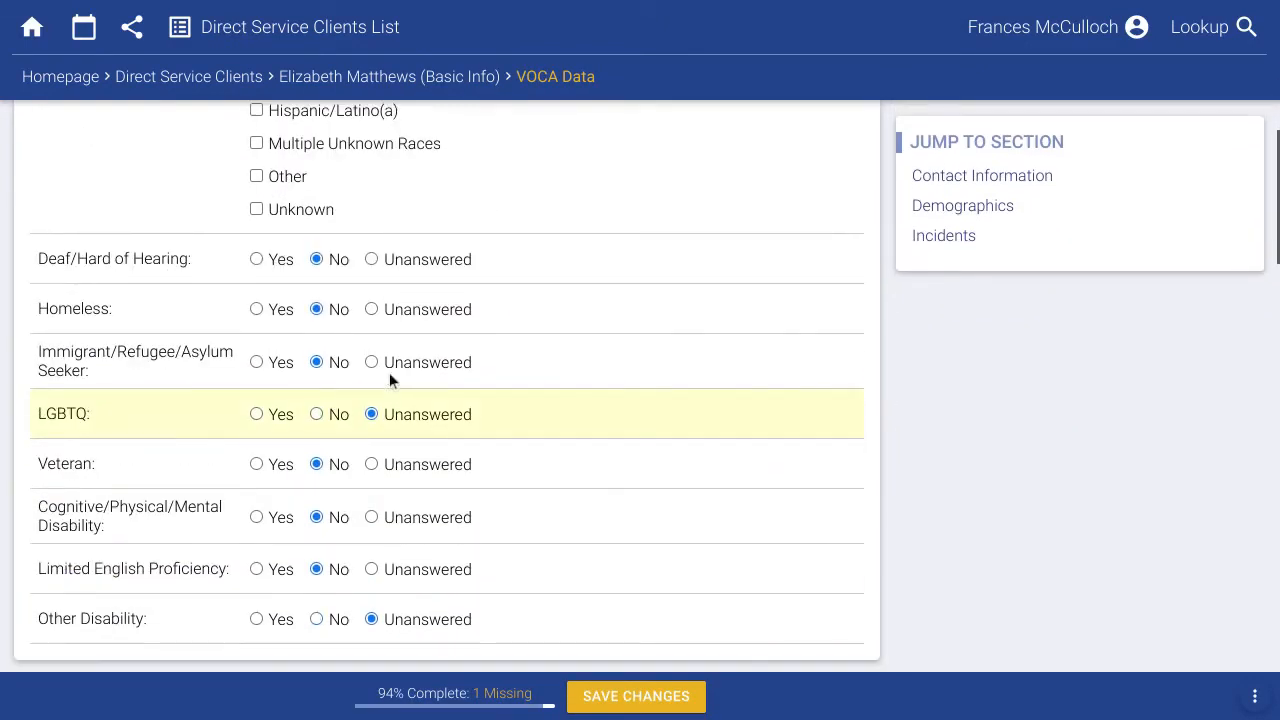
click(337, 414)
click(612, 696)
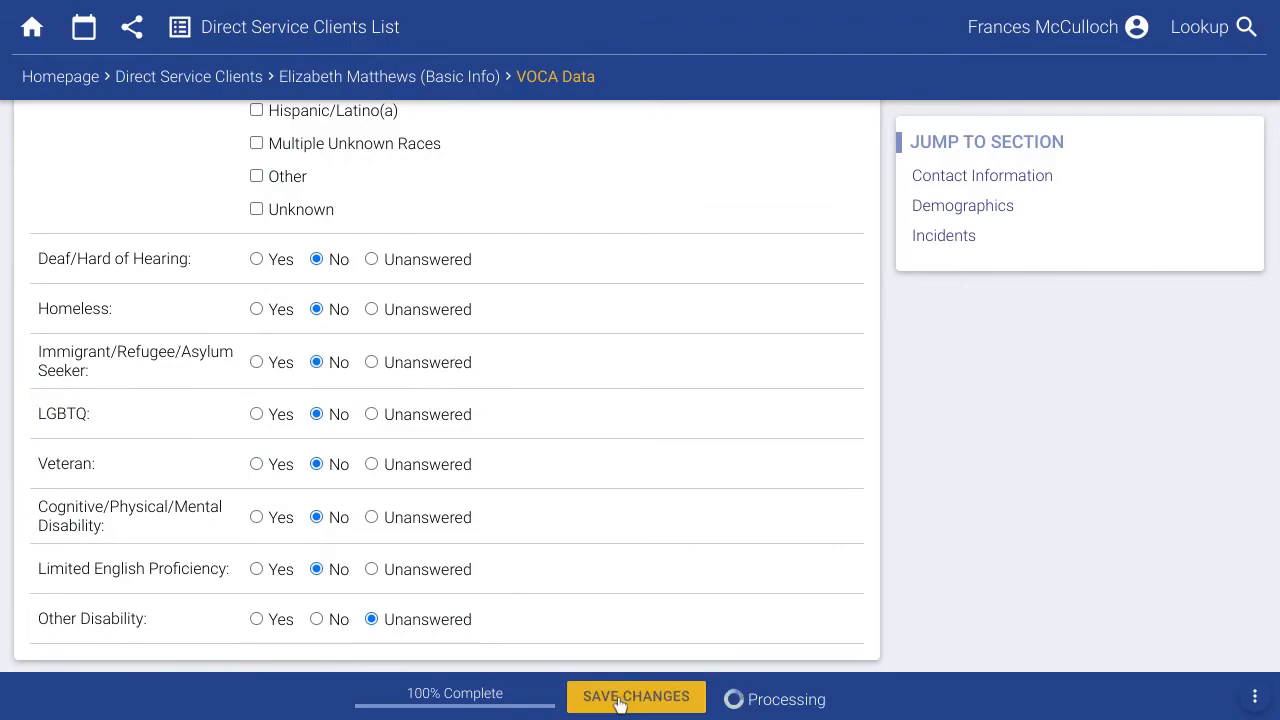
scroll(590, 640, down, 4)
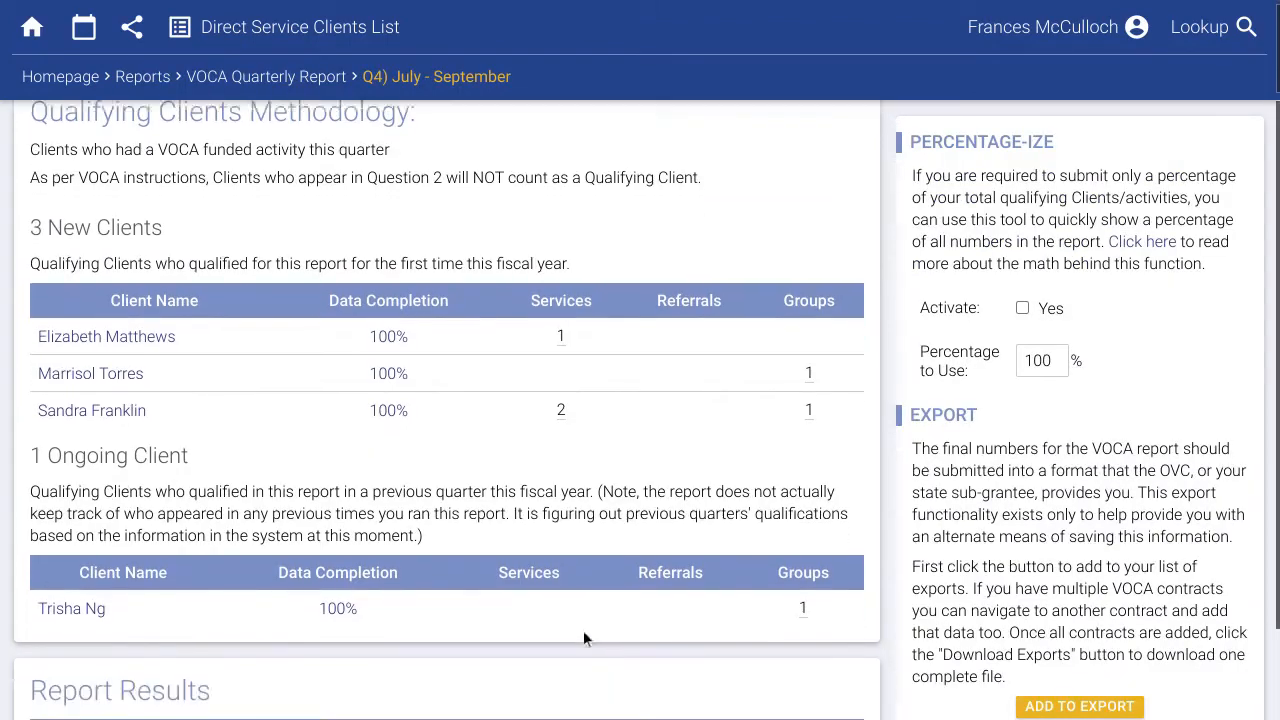
scroll(582, 594, down, 2)
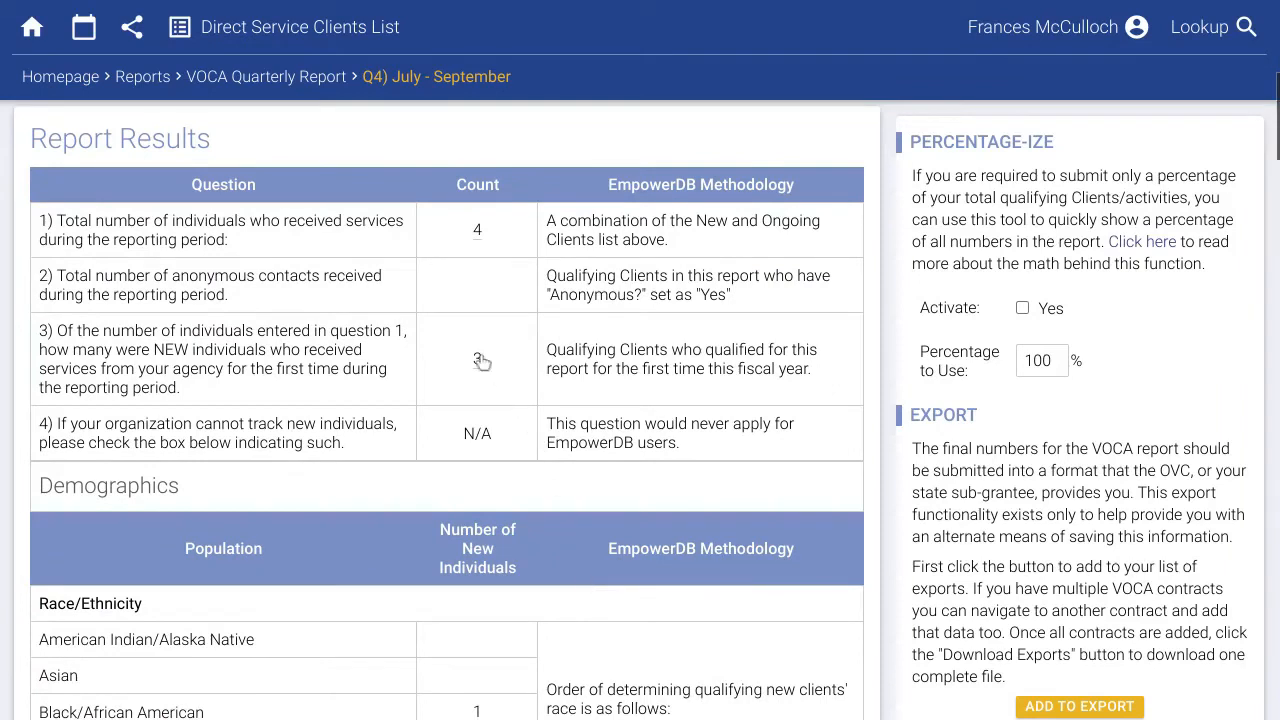
mouse_move(482, 362)
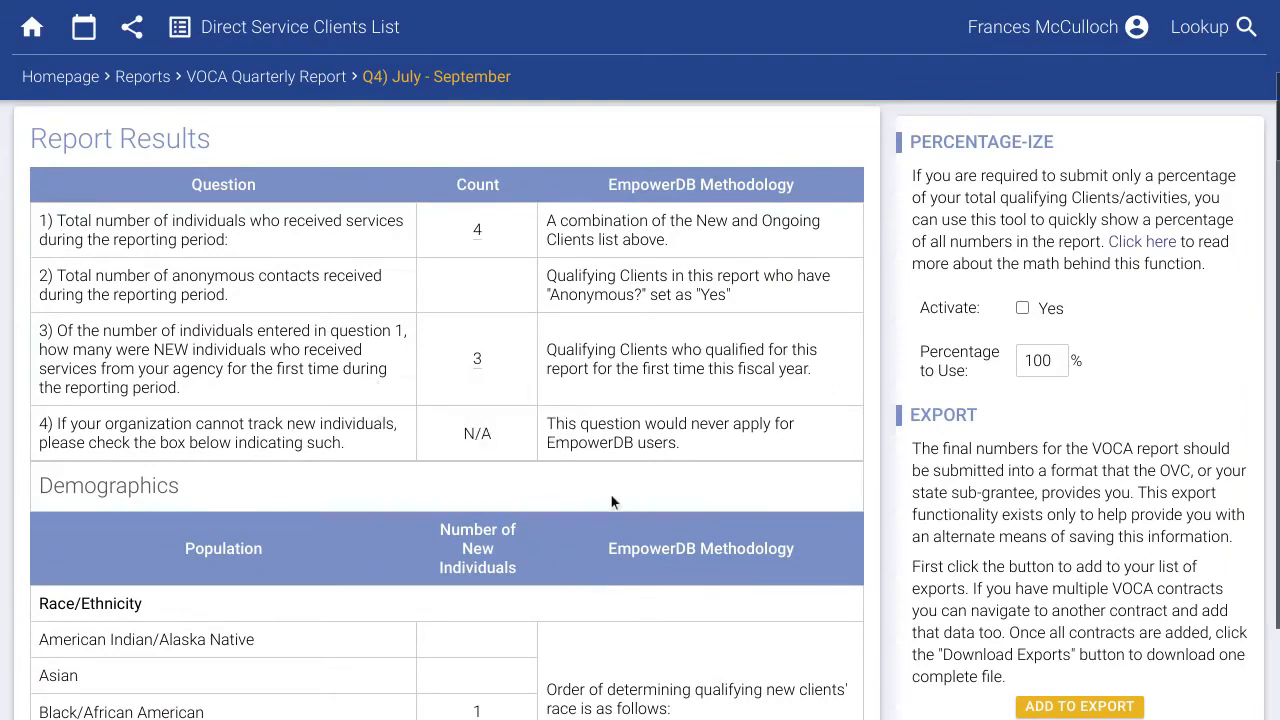
scroll(607, 490, down, 4)
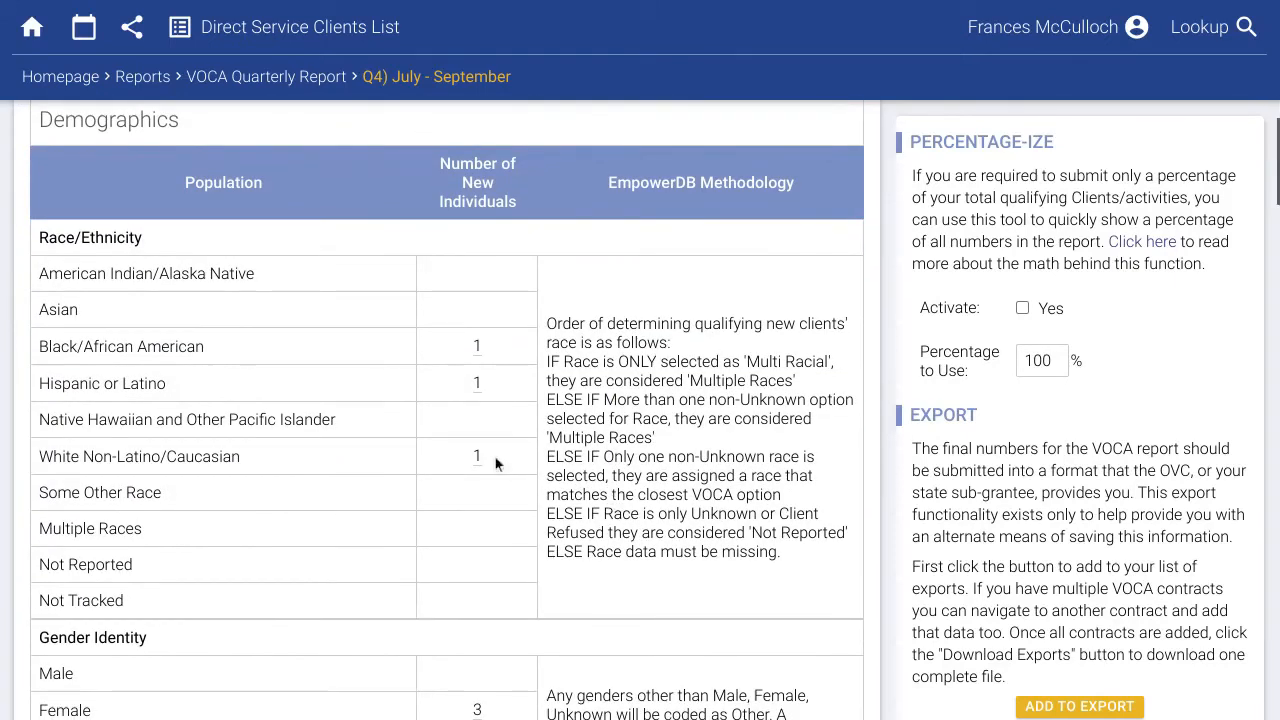
mouse_move(477, 458)
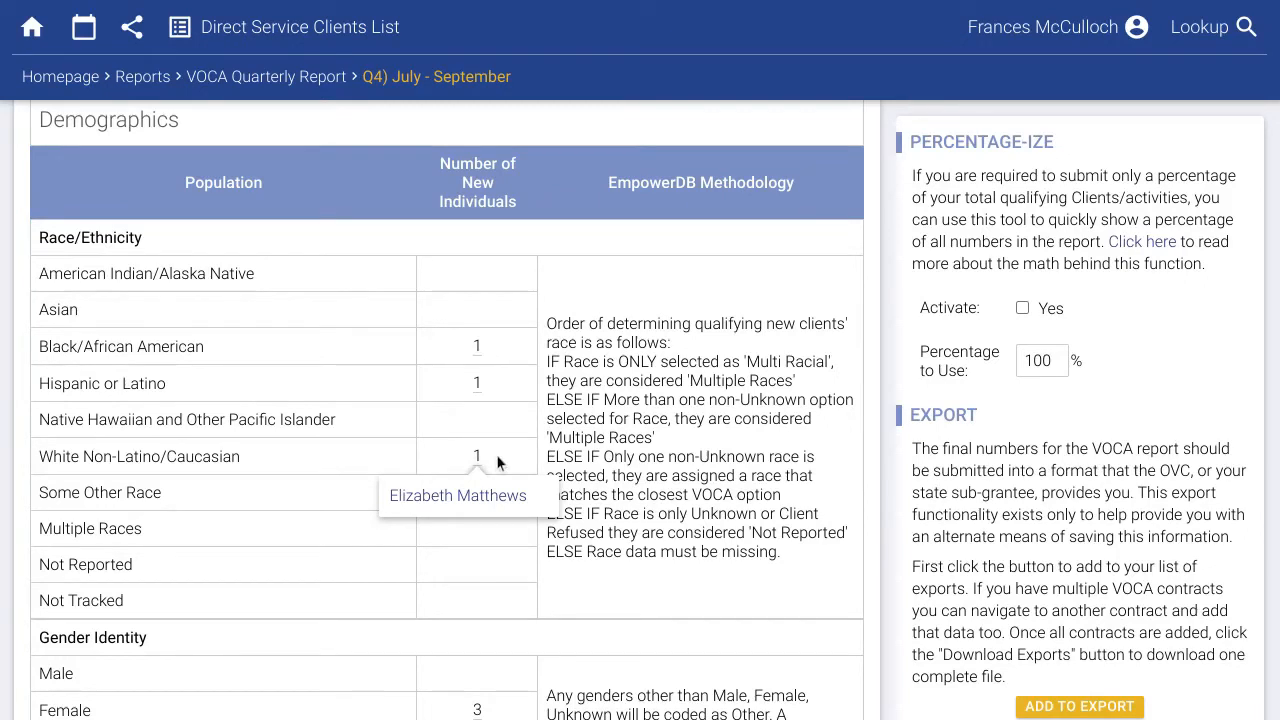
scroll(496, 454, down, 2)
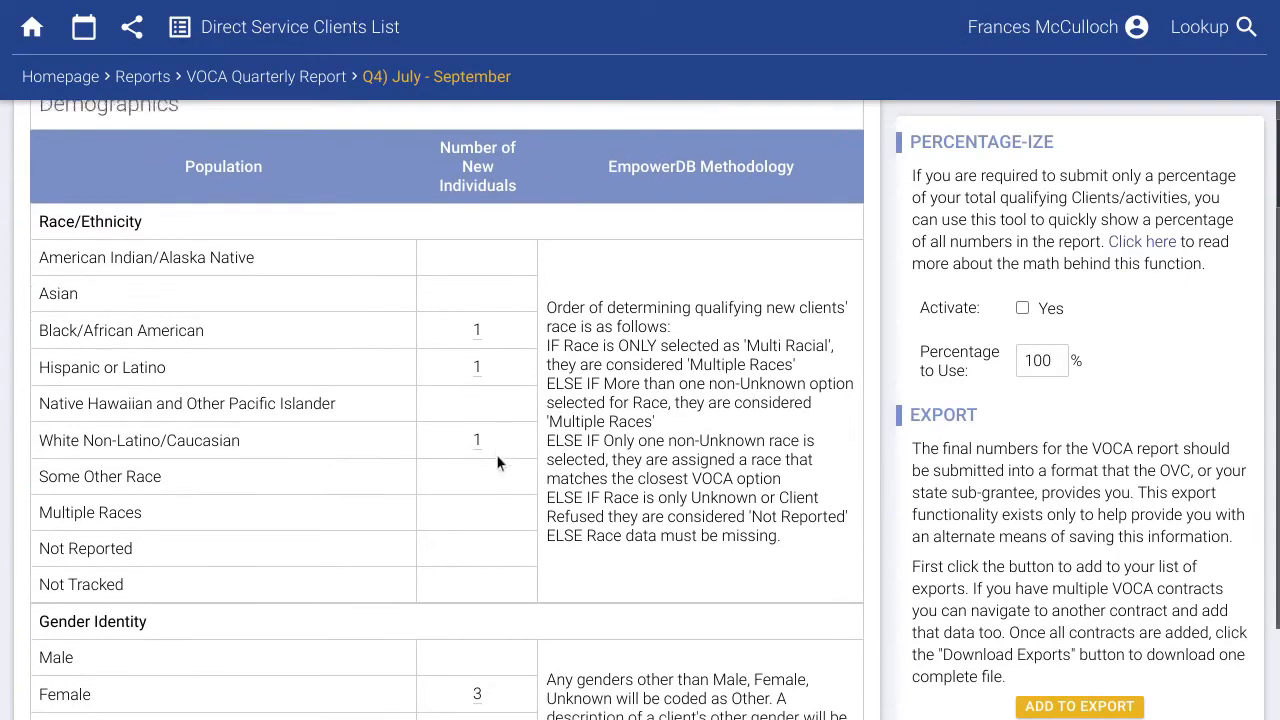
scroll(497, 462, down, 1)
scroll(497, 462, down, 5)
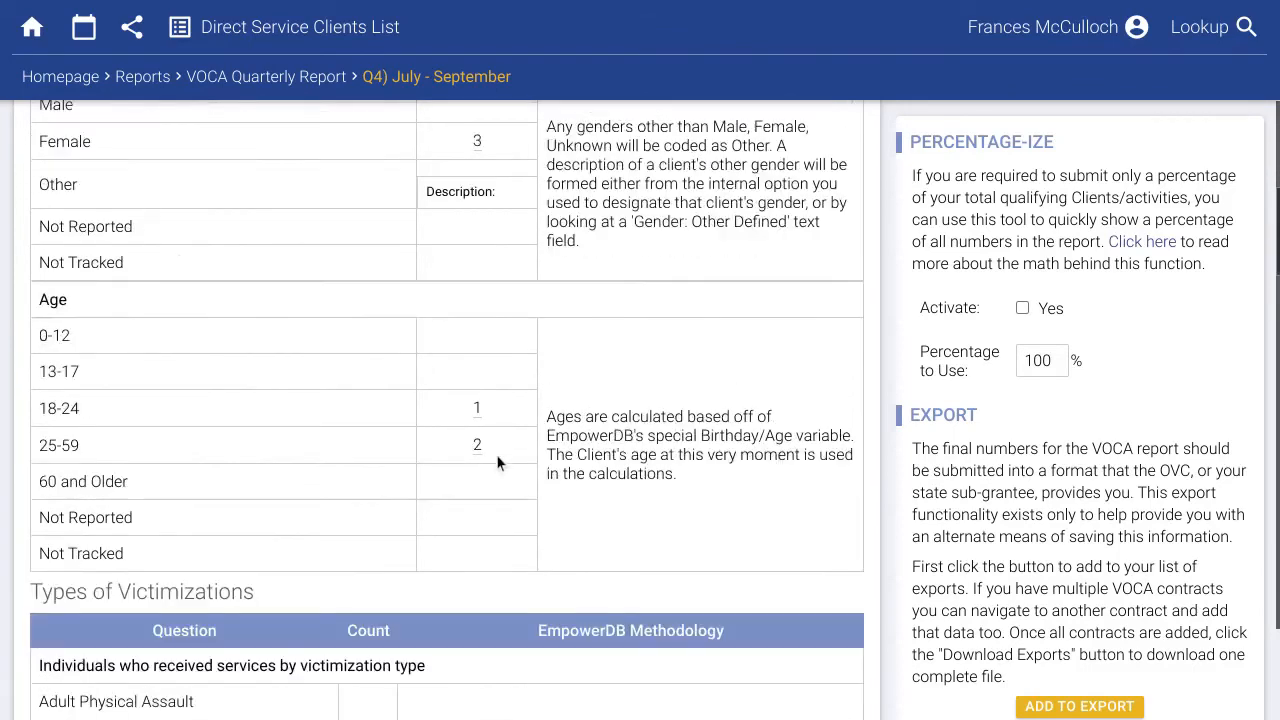
scroll(497, 462, down, 3)
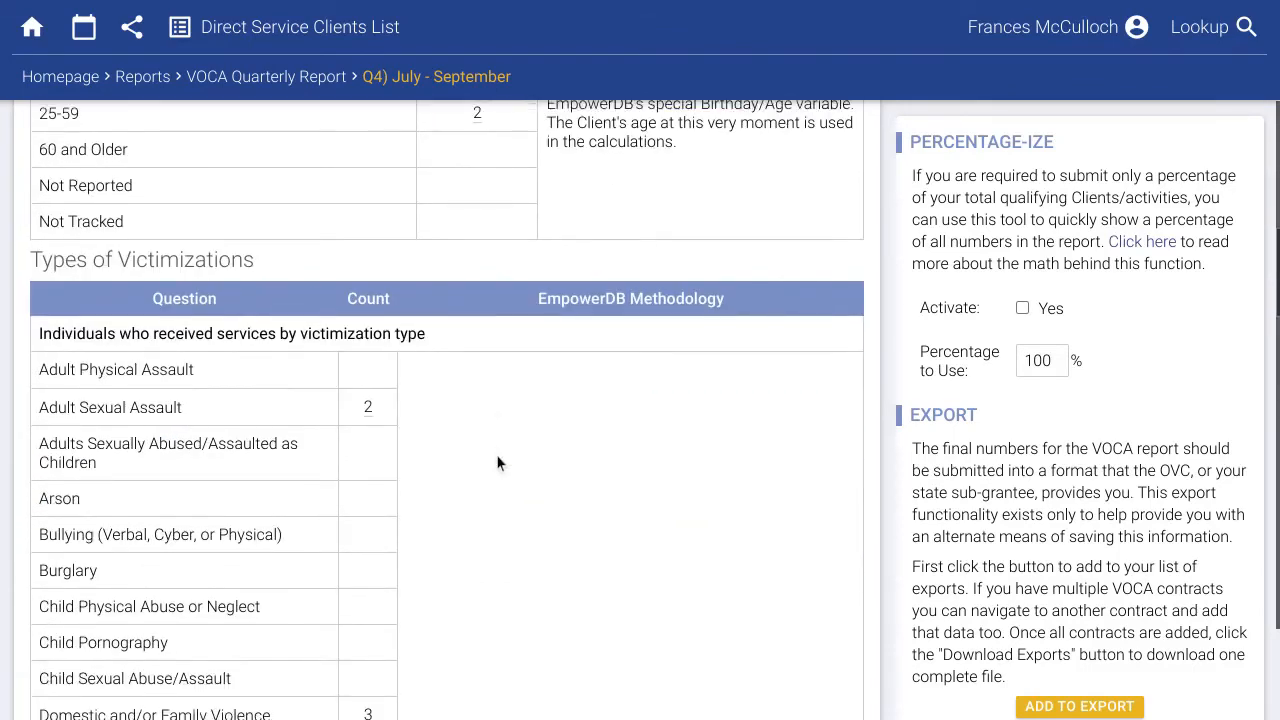
scroll(497, 462, down, 1)
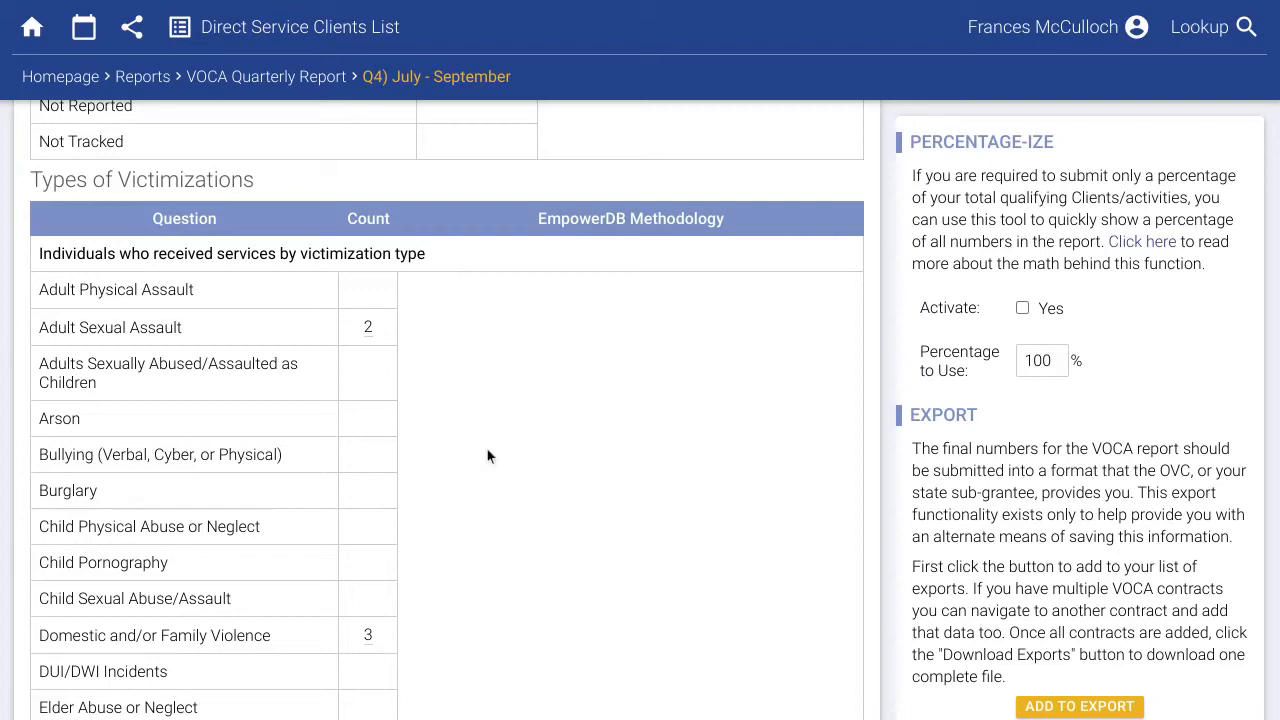
click(65, 78)
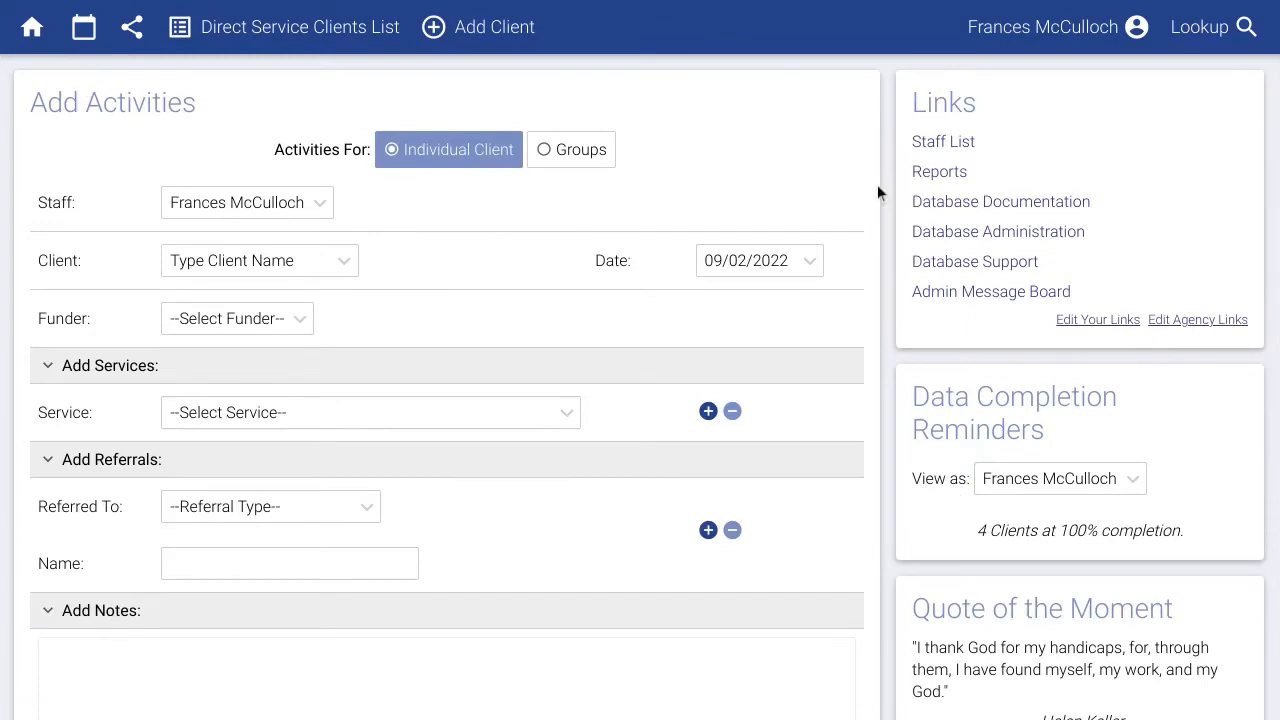
Generate the OVW STOP Progress Report for 7/1/2022 through 12/31/2022.
click(935, 178)
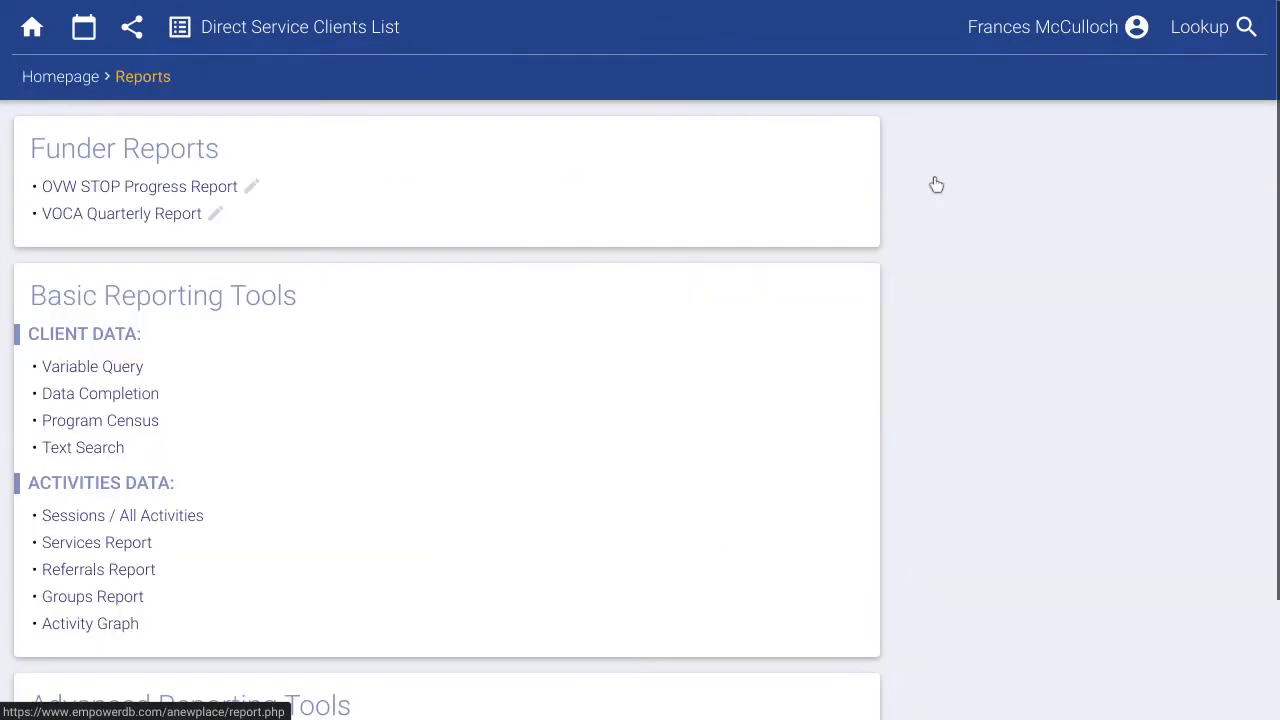
click(203, 190)
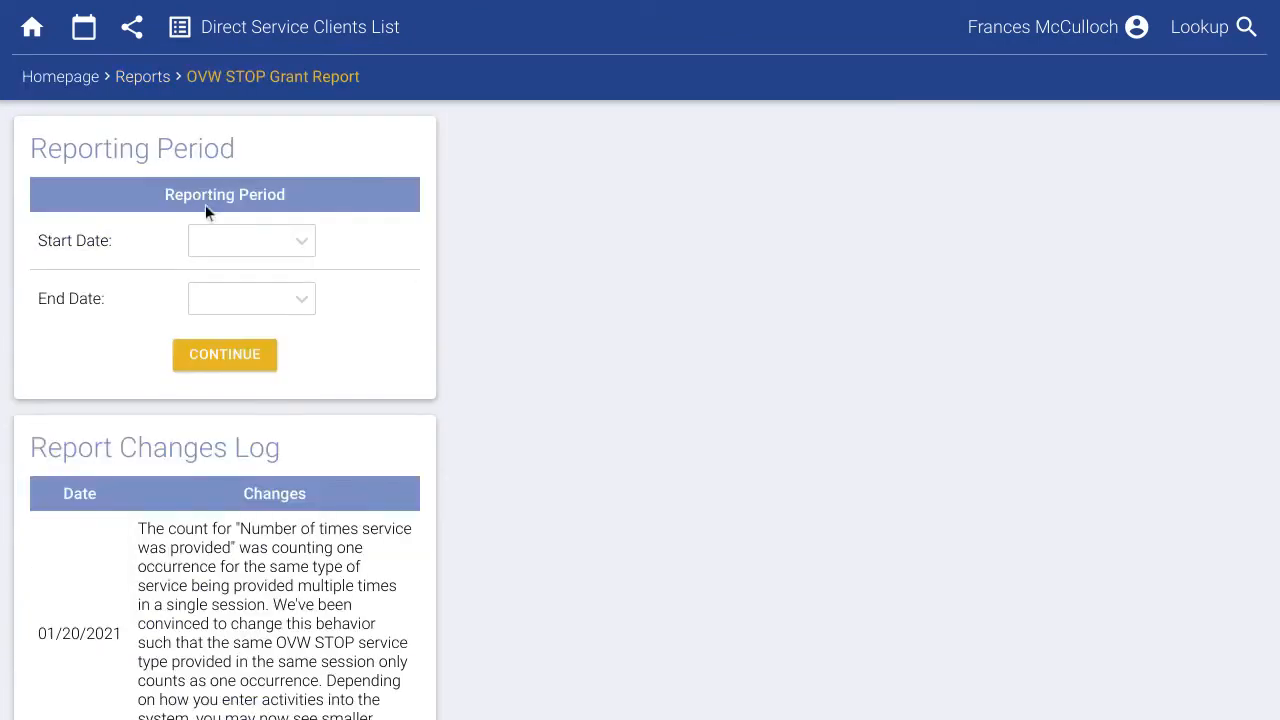
click(225, 240)
text(7/1)
key(Tab)
text(12/31/2022)
click(213, 357)
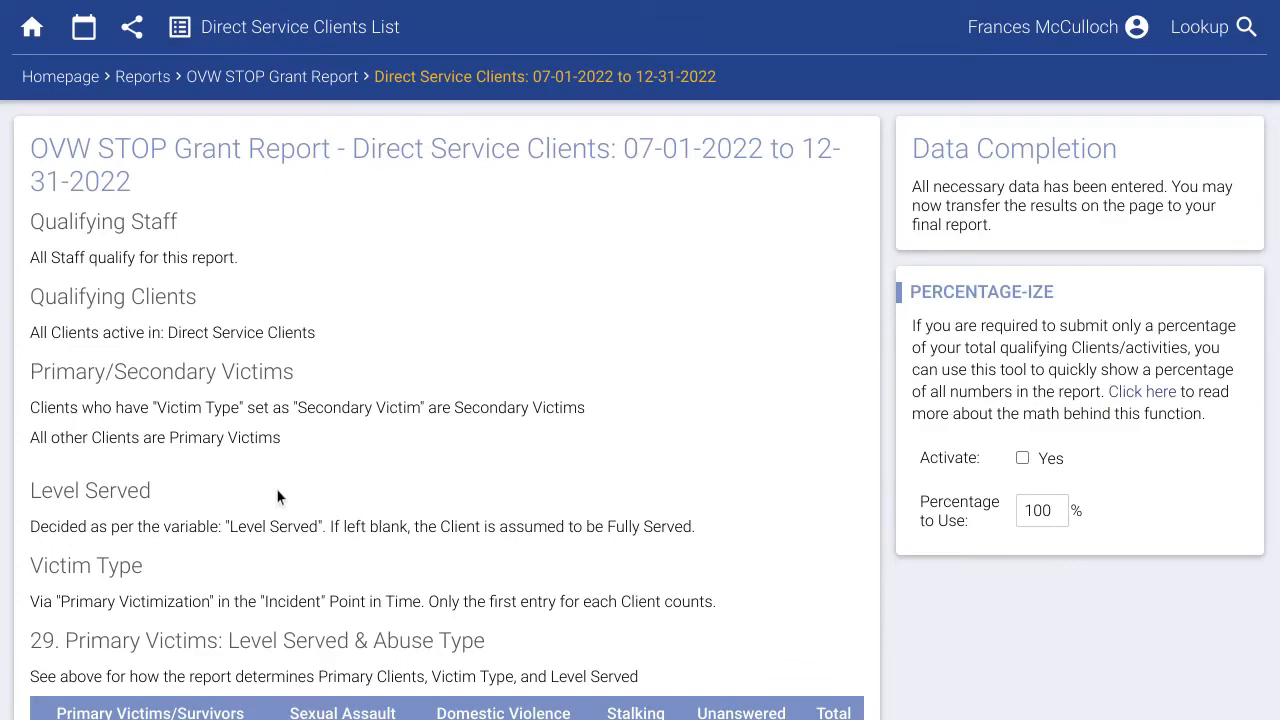
Scroll through the OVW STOP report sections, checking which clients make up the counts.
scroll(277, 497, down, 5)
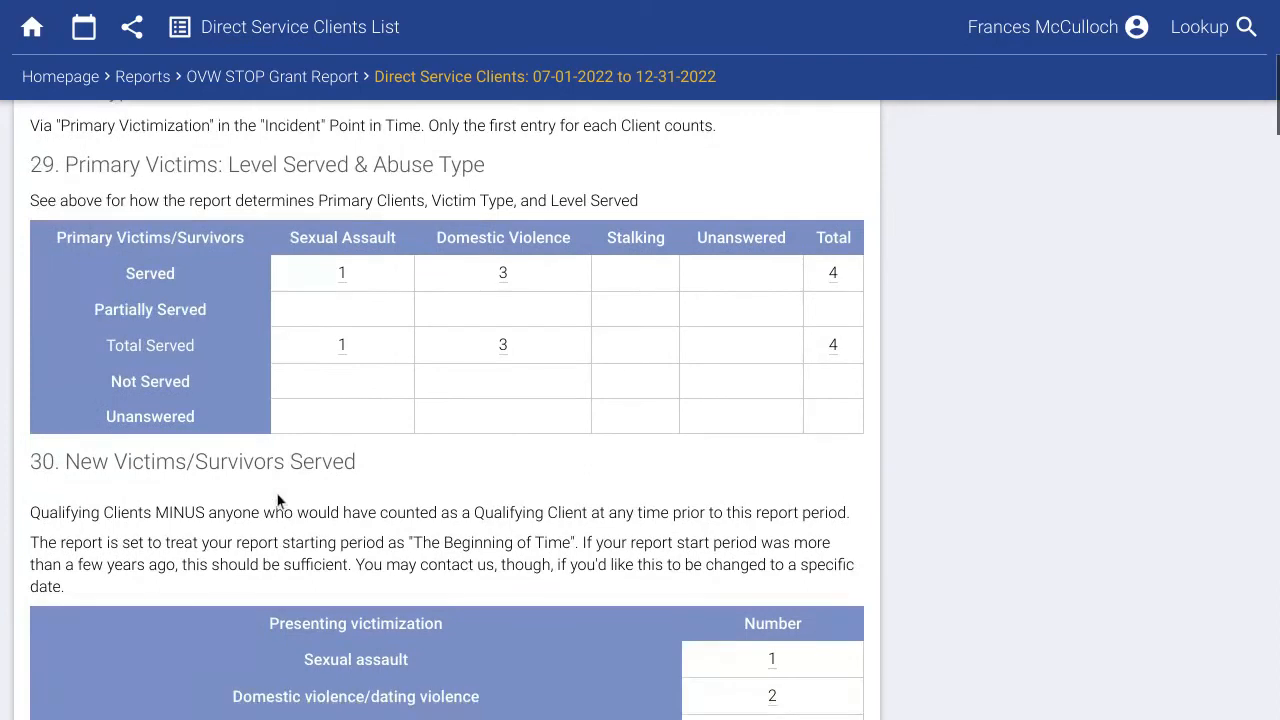
scroll(277, 500, down, 1)
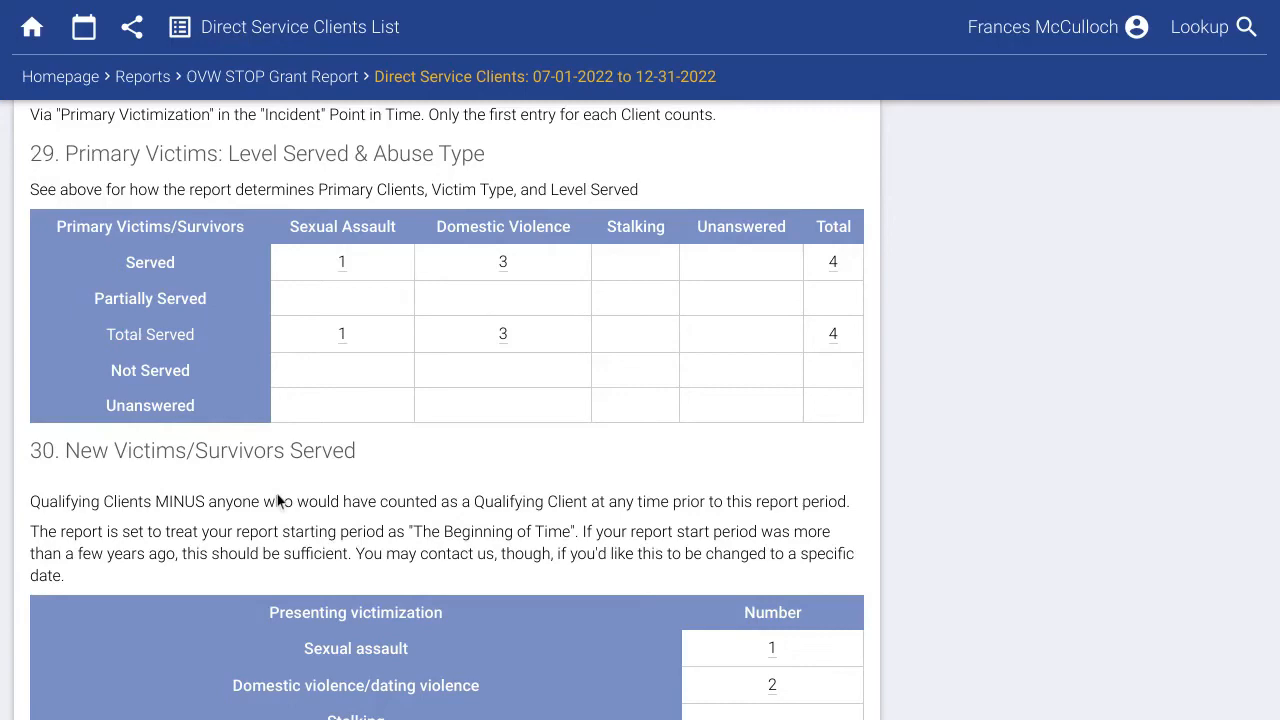
scroll(280, 500, down, 5)
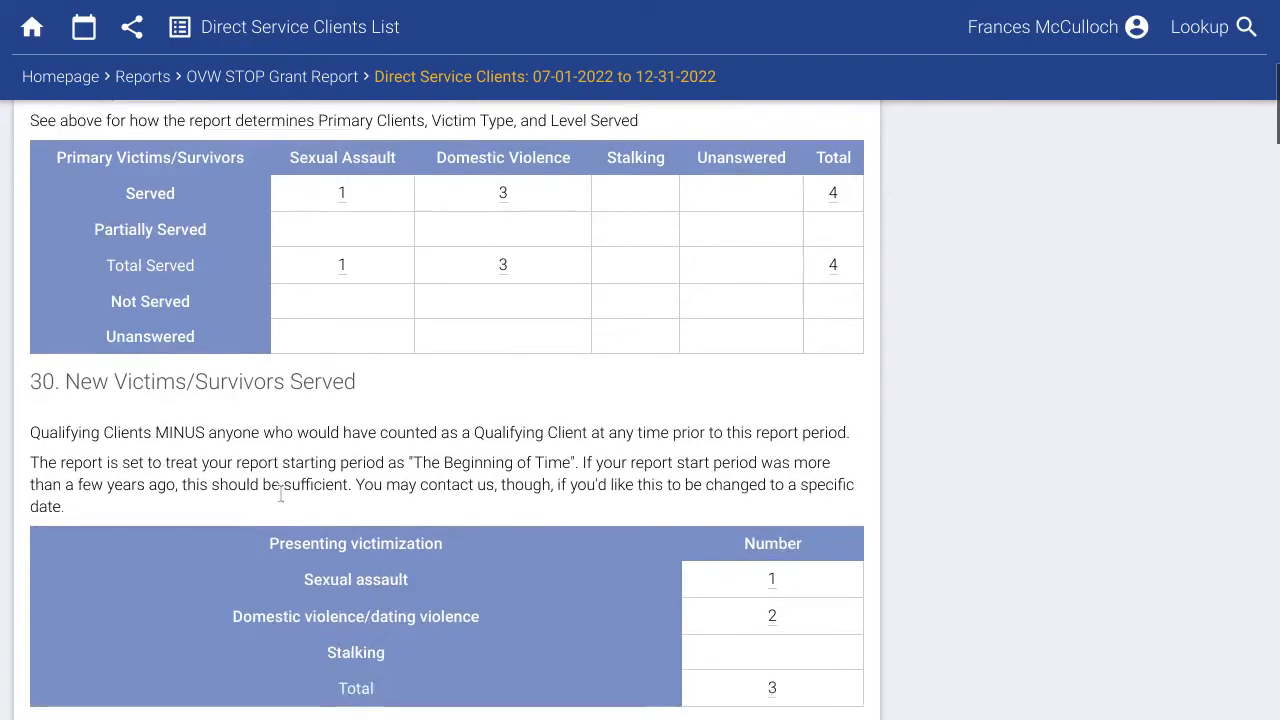
scroll(280, 492, down, 3)
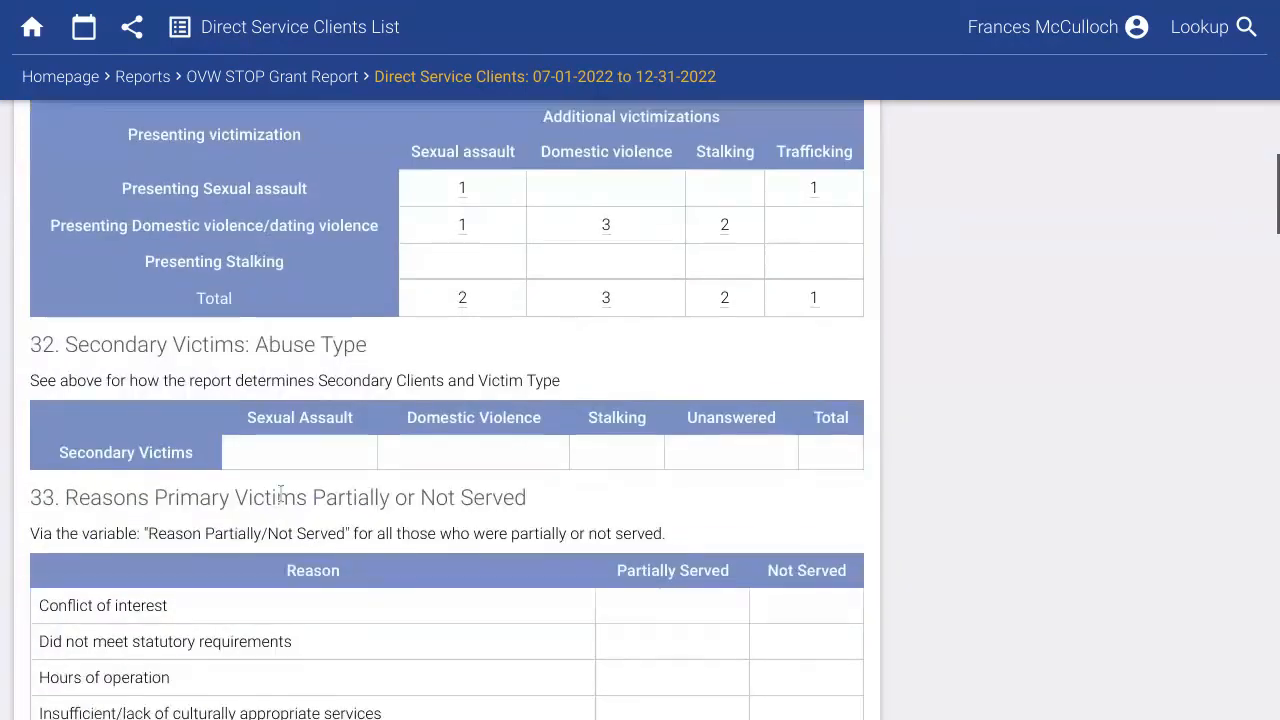
scroll(280, 495, down, 2)
scroll(280, 492, down, 7)
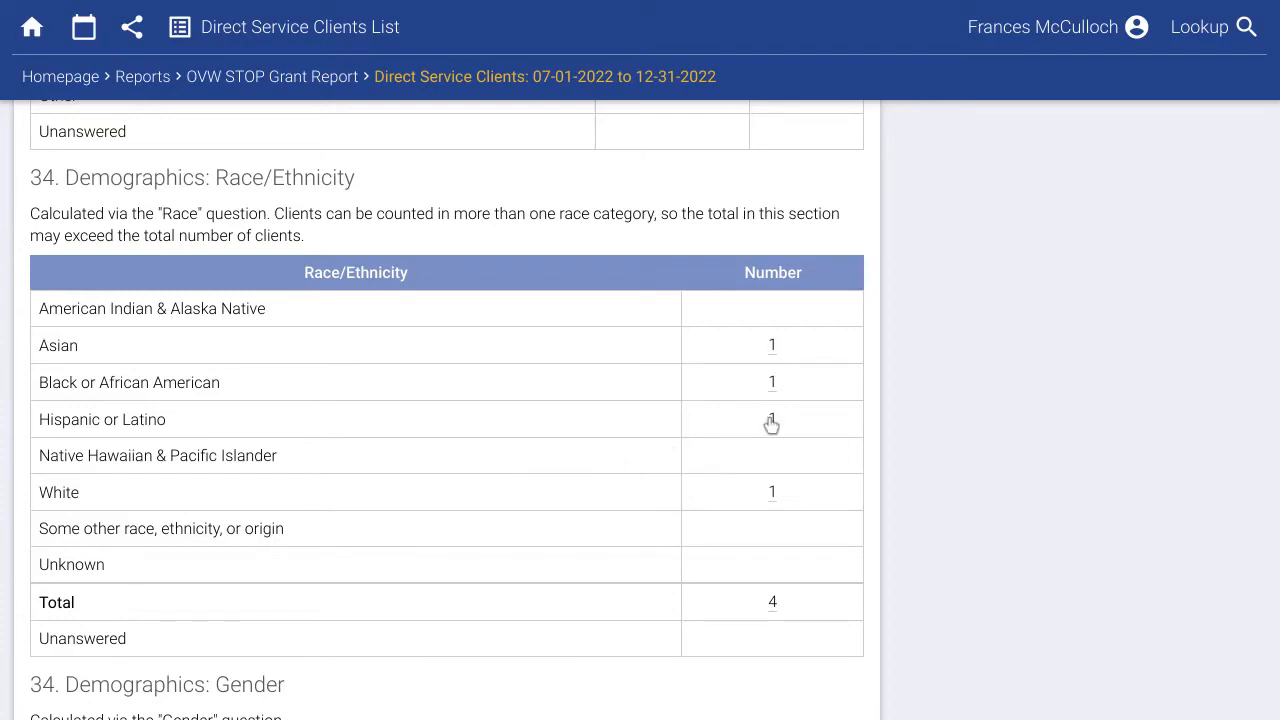
mouse_move(771, 424)
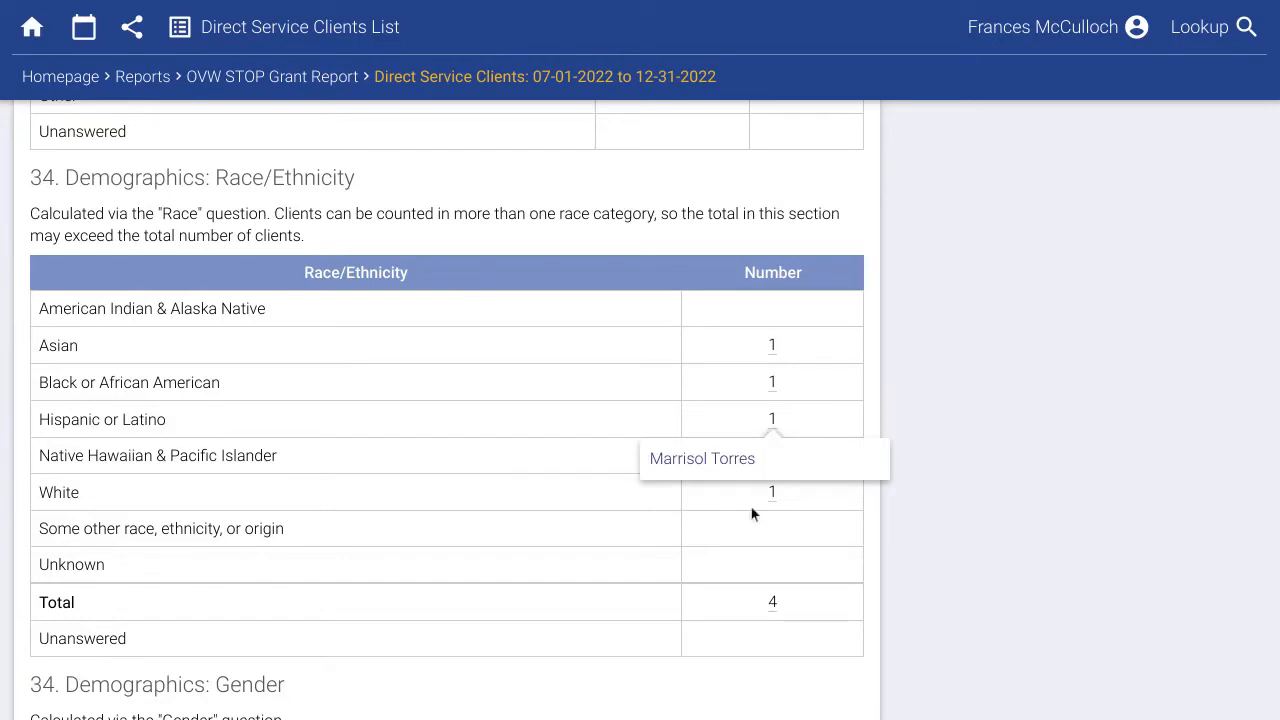
mouse_move(768, 492)
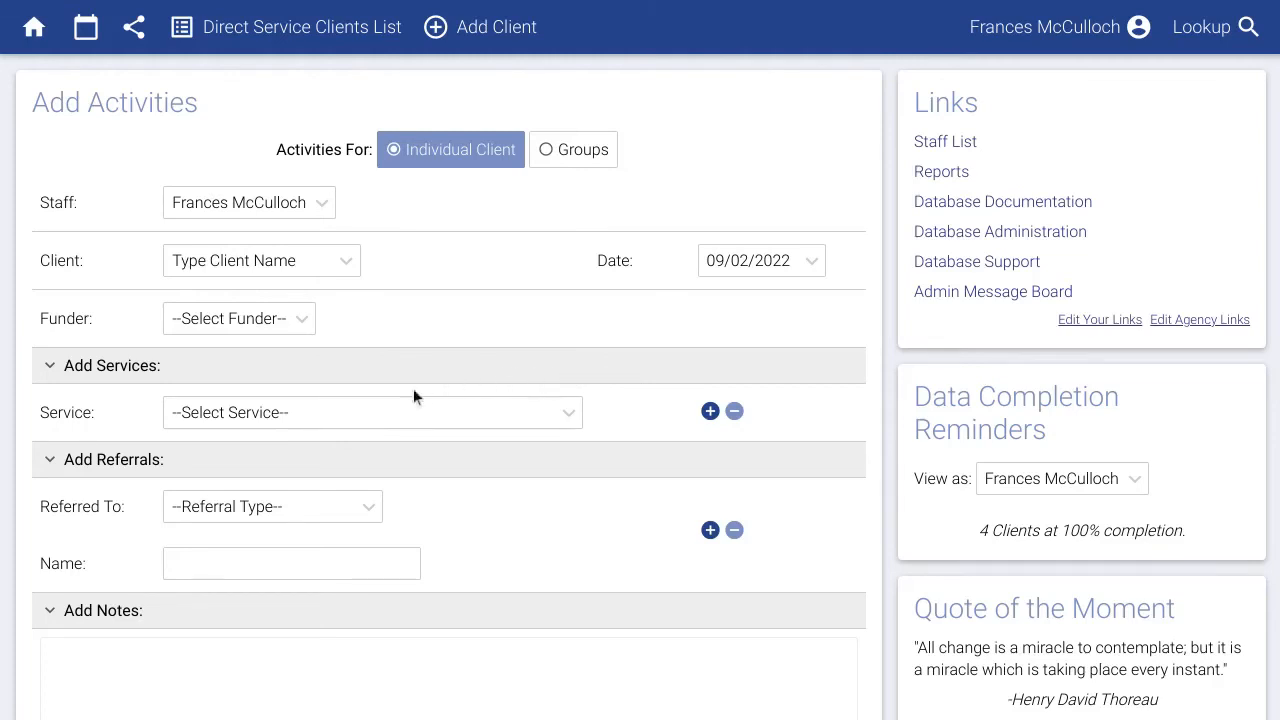
Go to the Service Types settings in Database Administration.
click(371, 413)
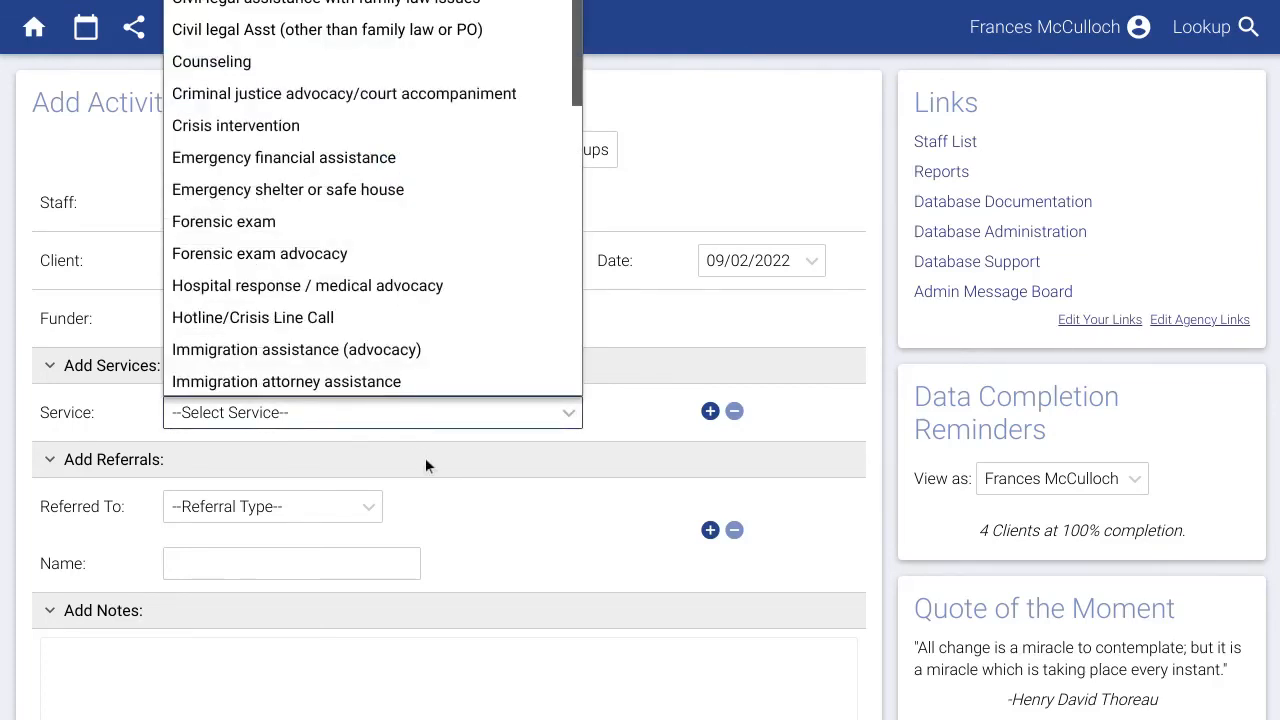
click(506, 425)
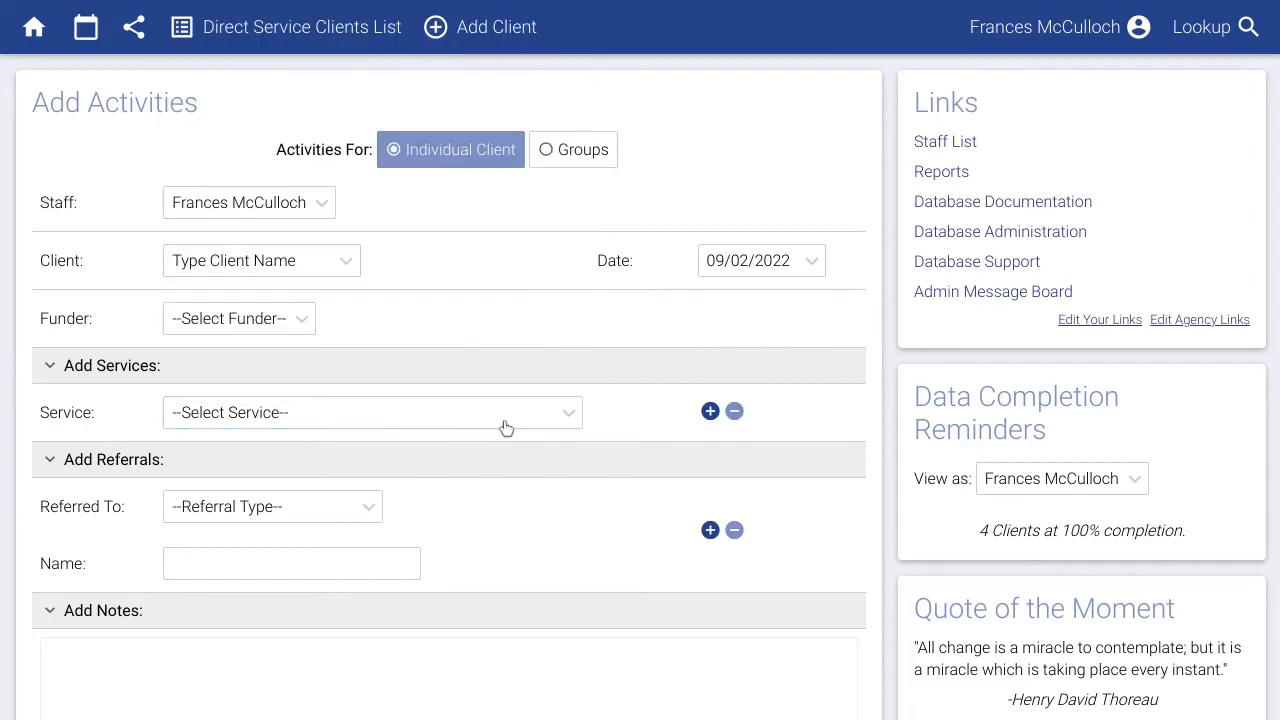
click(920, 238)
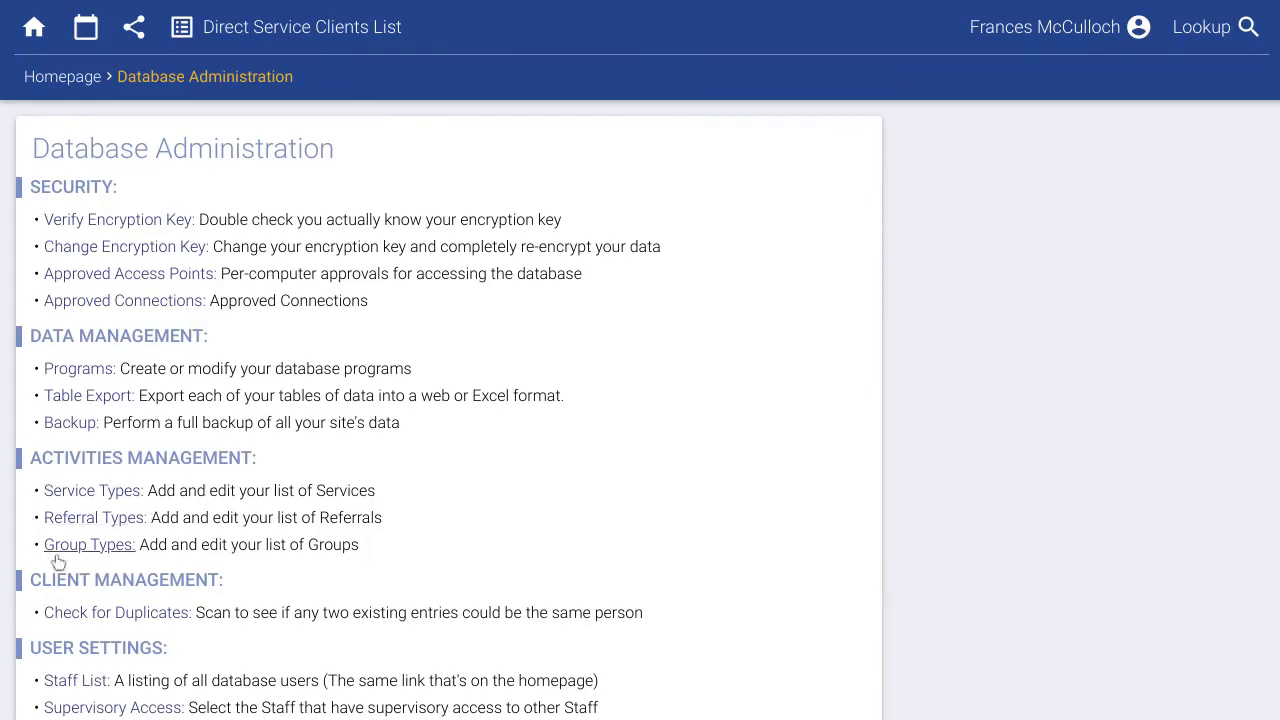
click(118, 496)
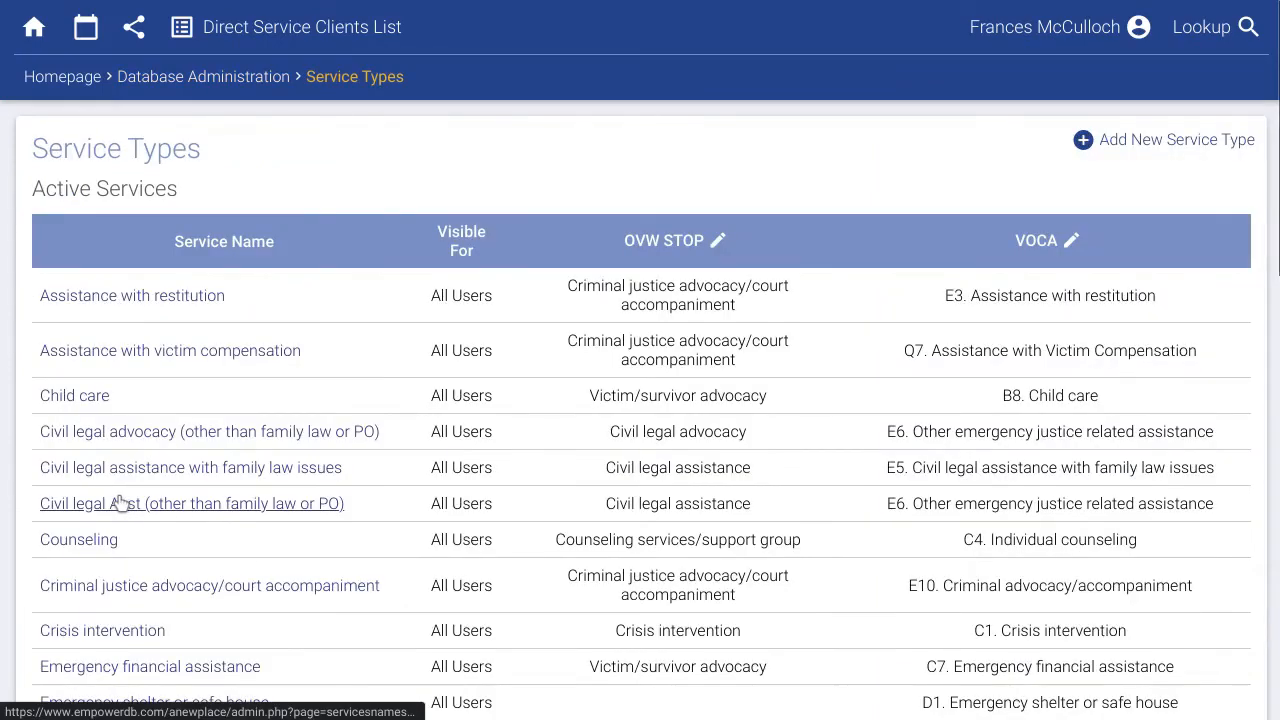
Start a new service type named 'Employment Advocacy', abbreviated 'Employment Adv'.
click(1192, 152)
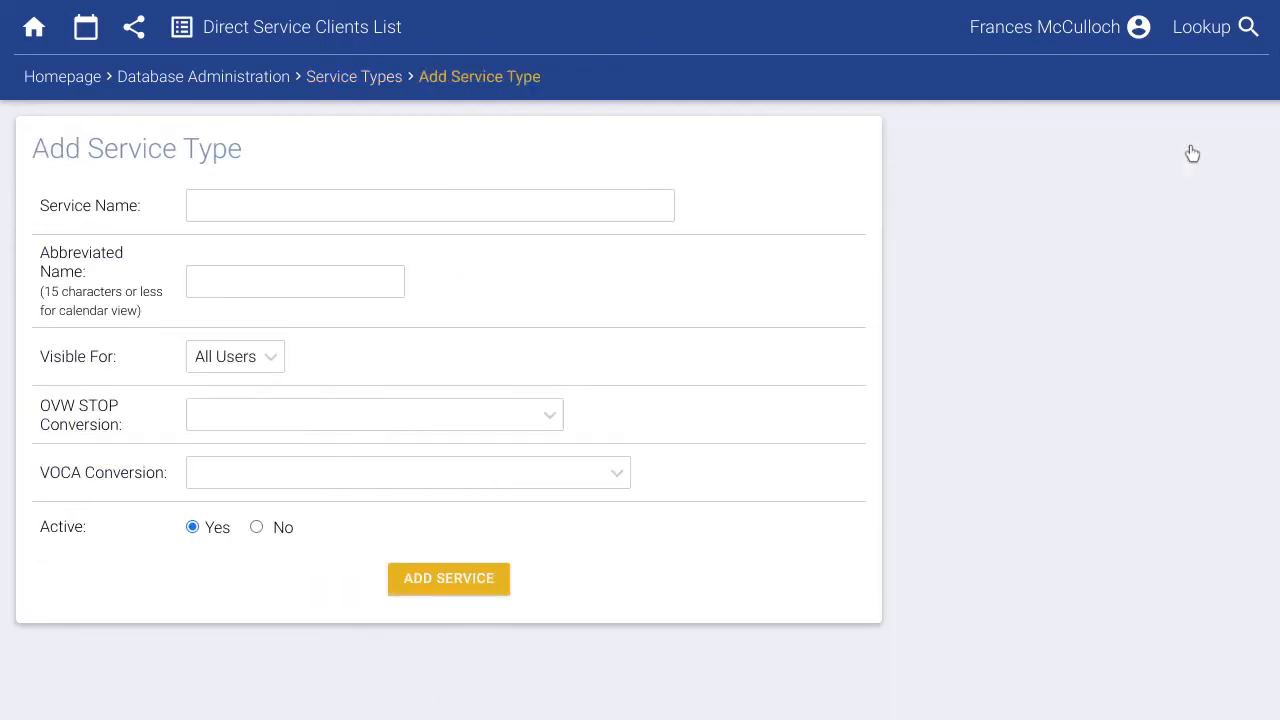
click(553, 216)
text(Employment Advocacy)
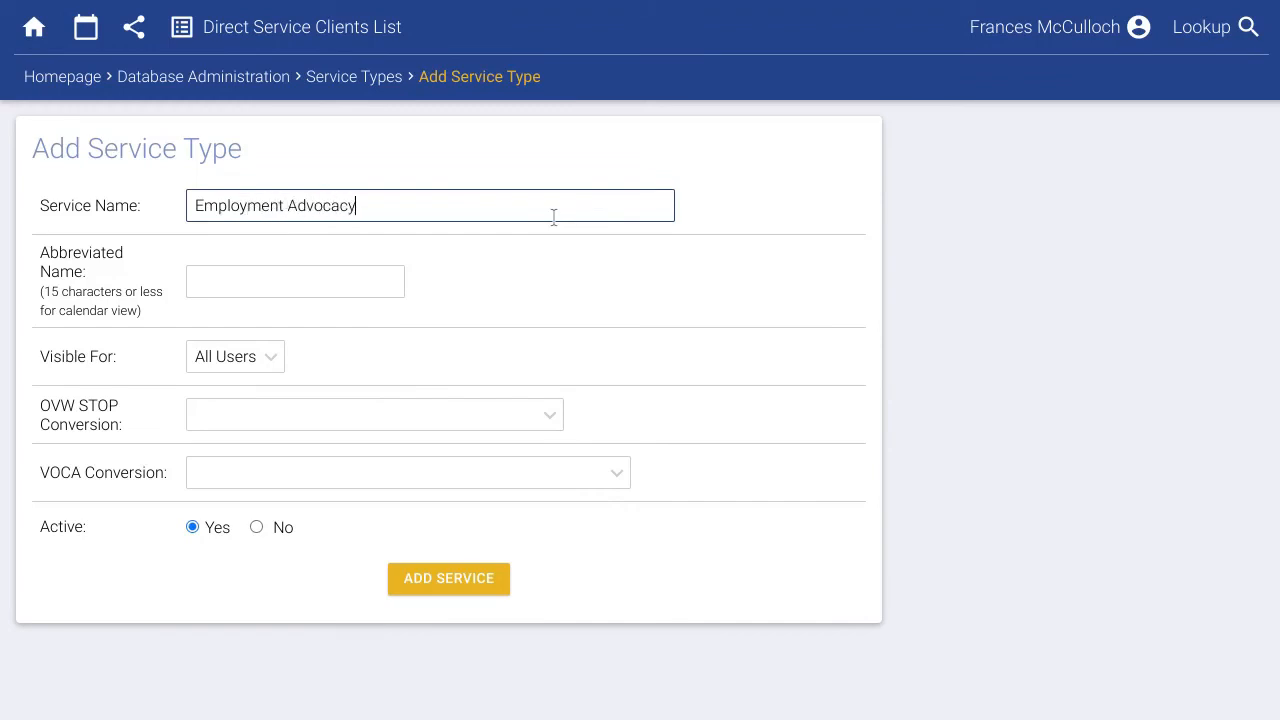
key(Tab)
text(Employment Adv)
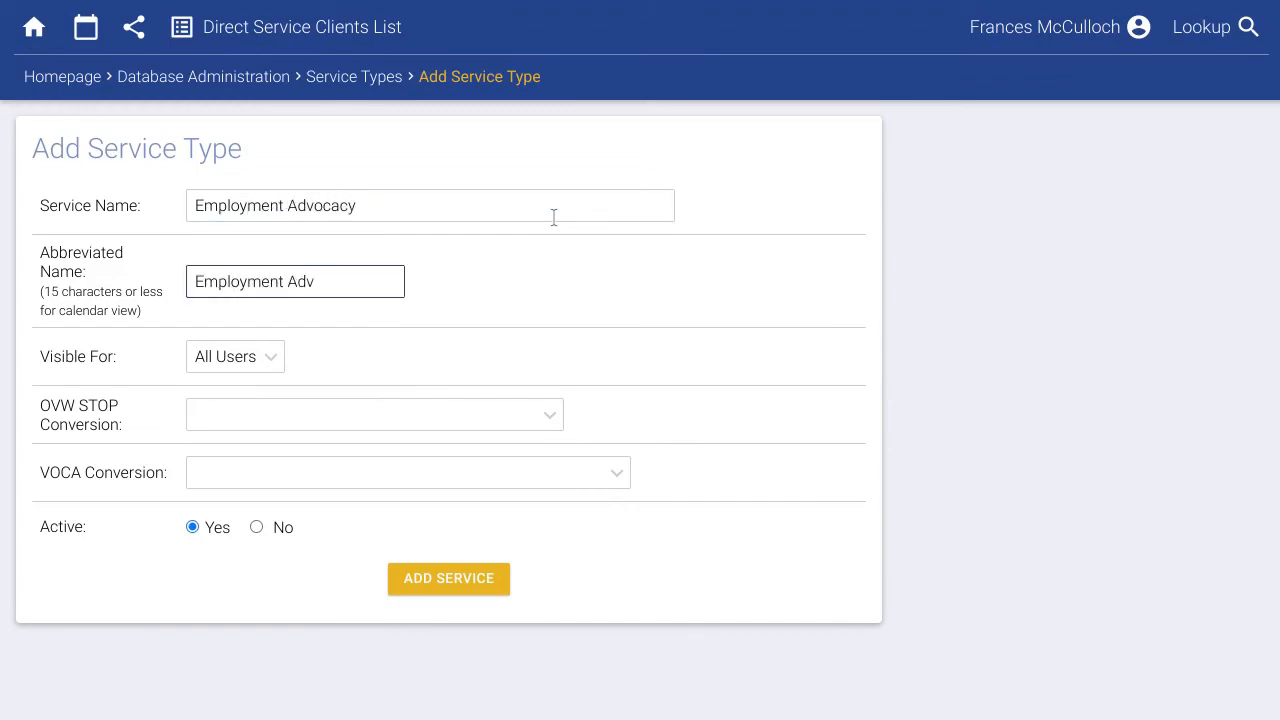
Map it to Victim/survivor advocacy (OVW STOP) and B4. Individual advocacy (VOCA), then save.
click(409, 417)
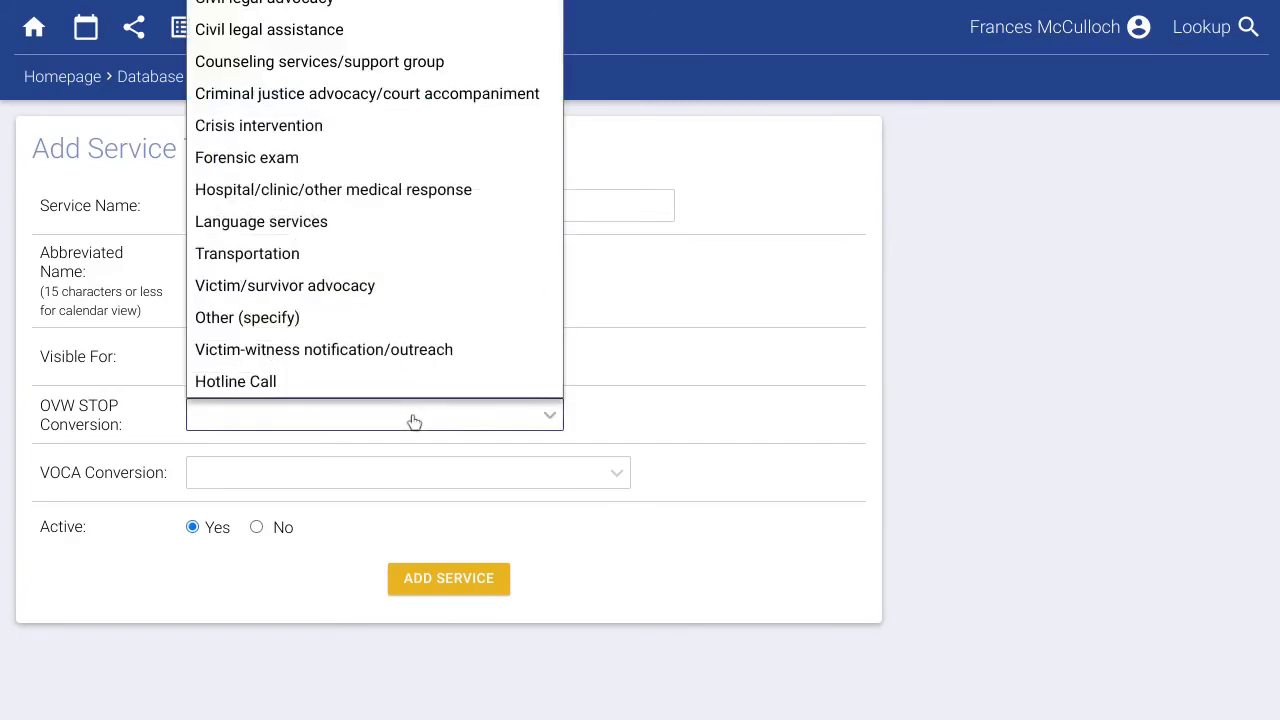
click(338, 288)
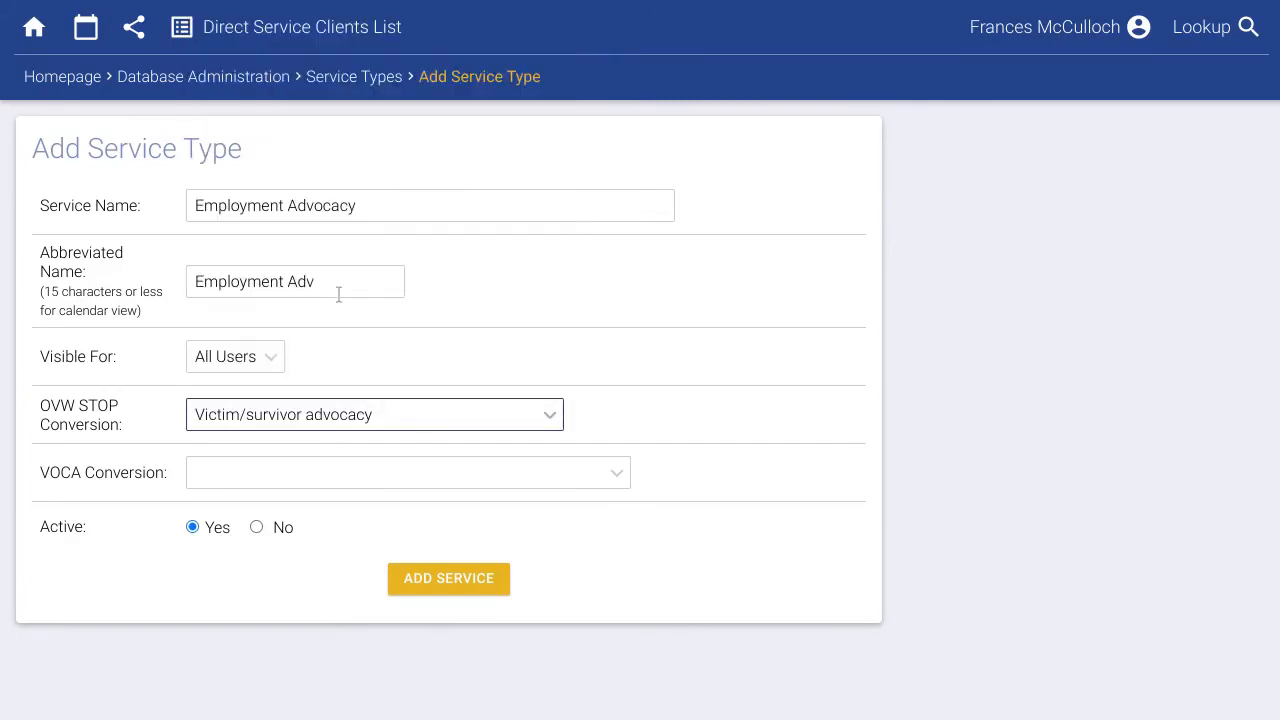
click(300, 474)
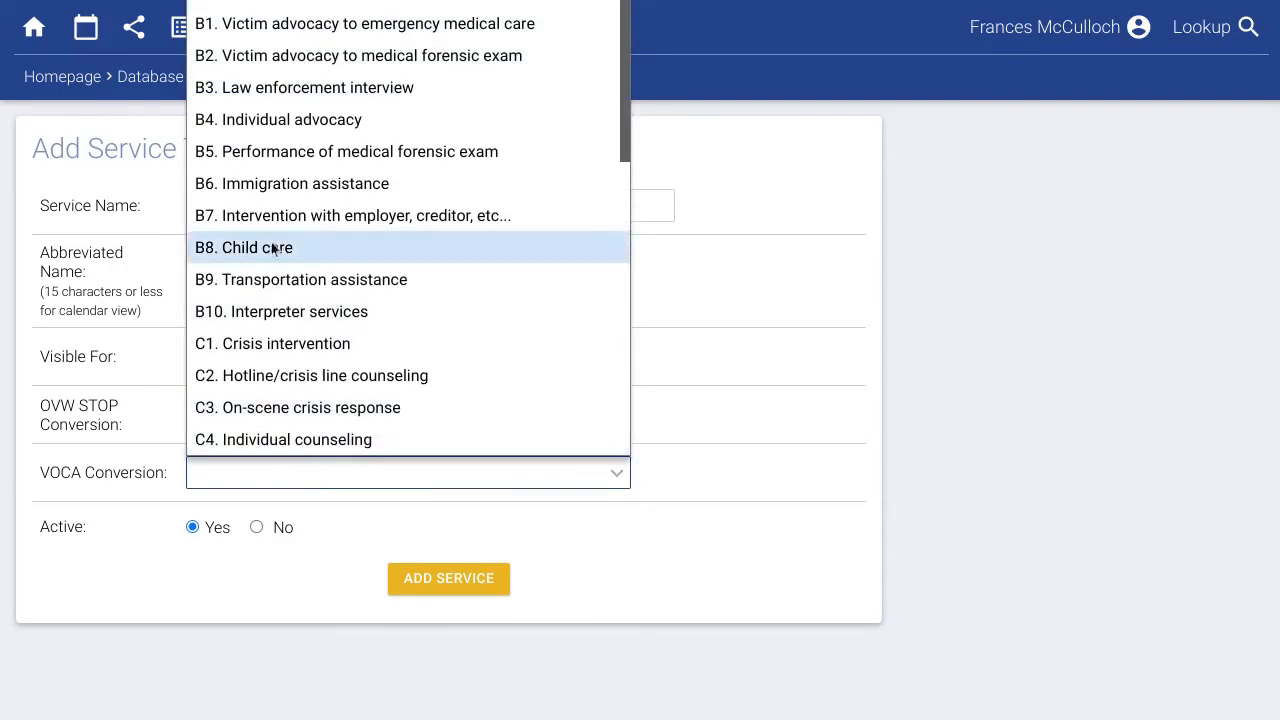
click(285, 122)
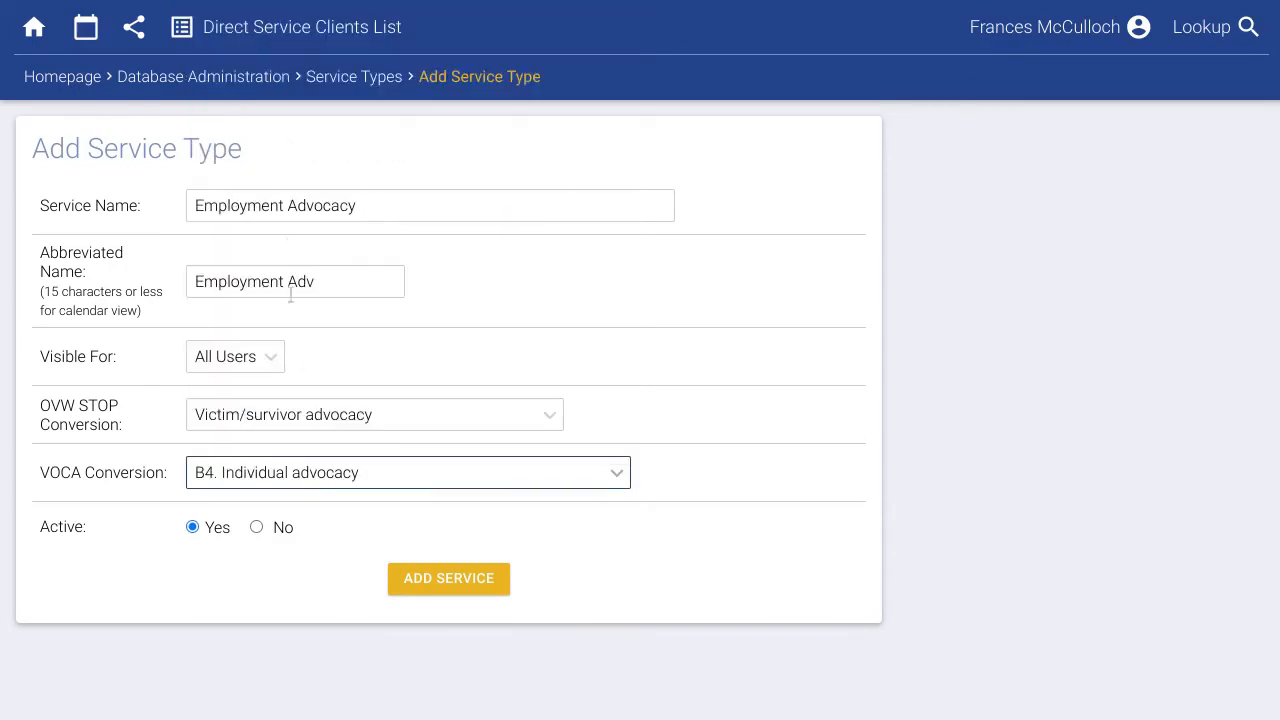
click(475, 590)
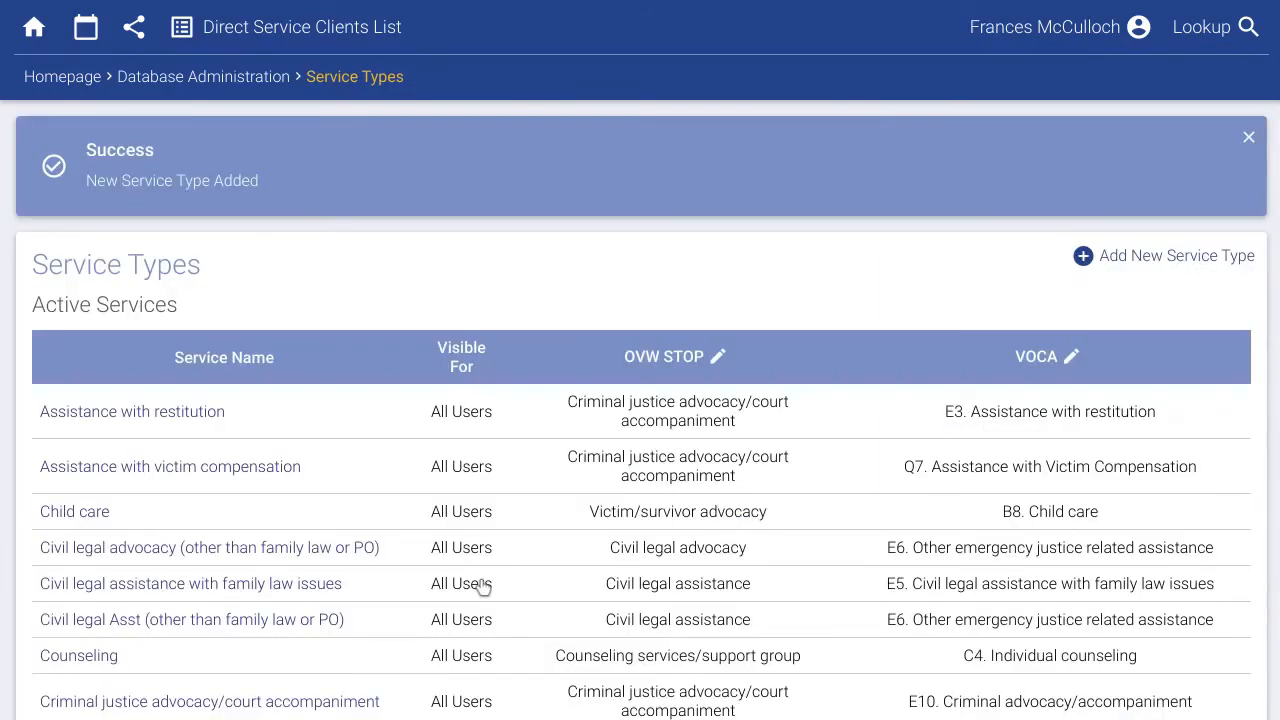
click(193, 85)
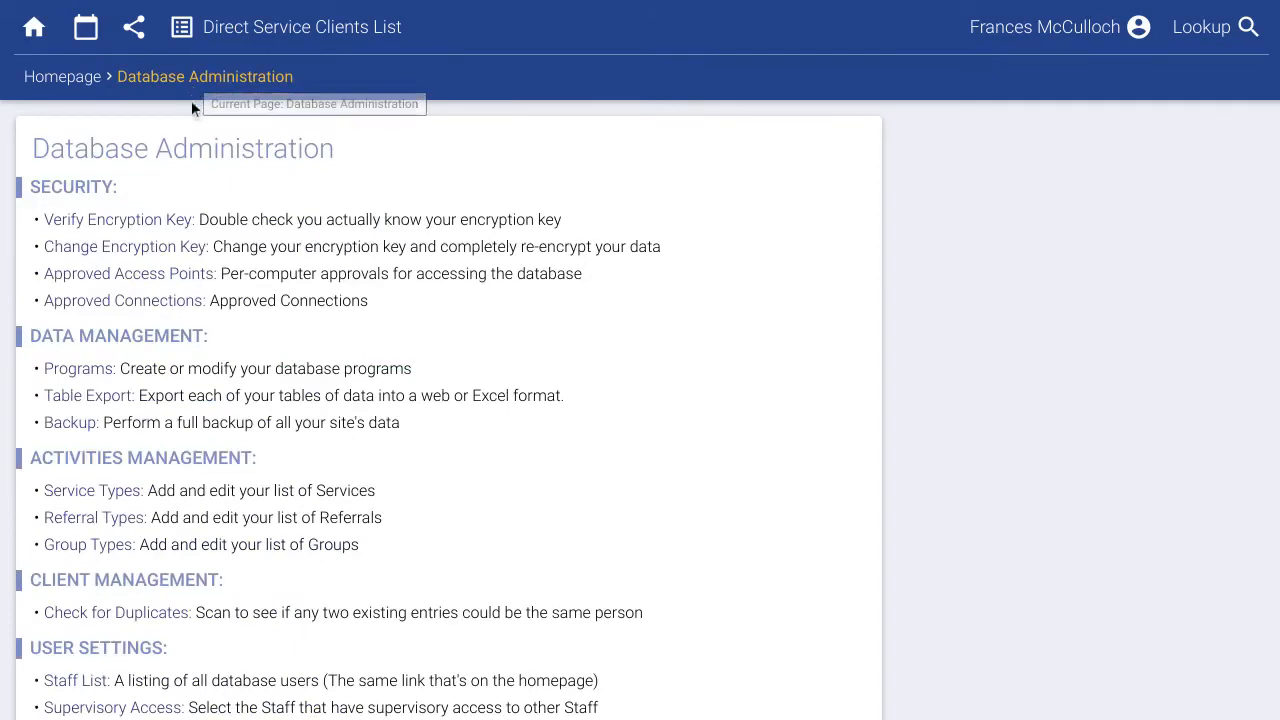
Add group type Spanish Support Group, abbreviated Spanish Group, marked as a VOCA group.
click(105, 548)
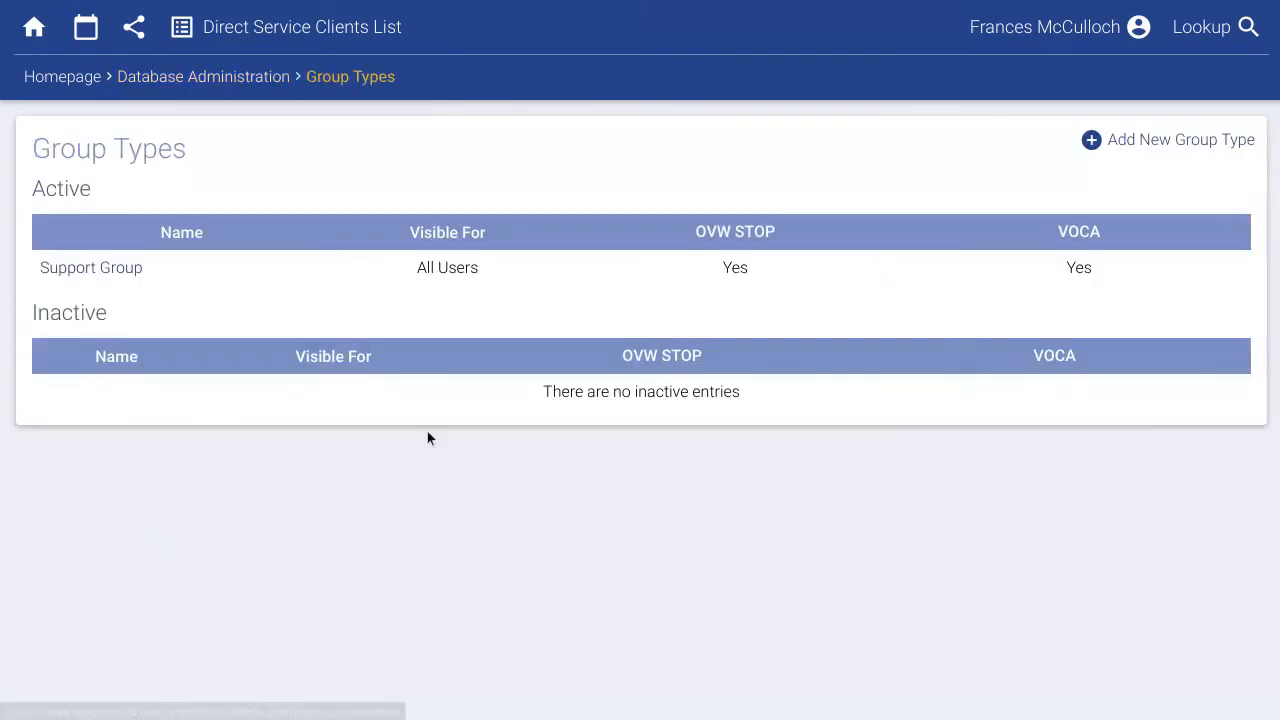
click(1099, 169)
click(381, 211)
text(Spanish Support Group)
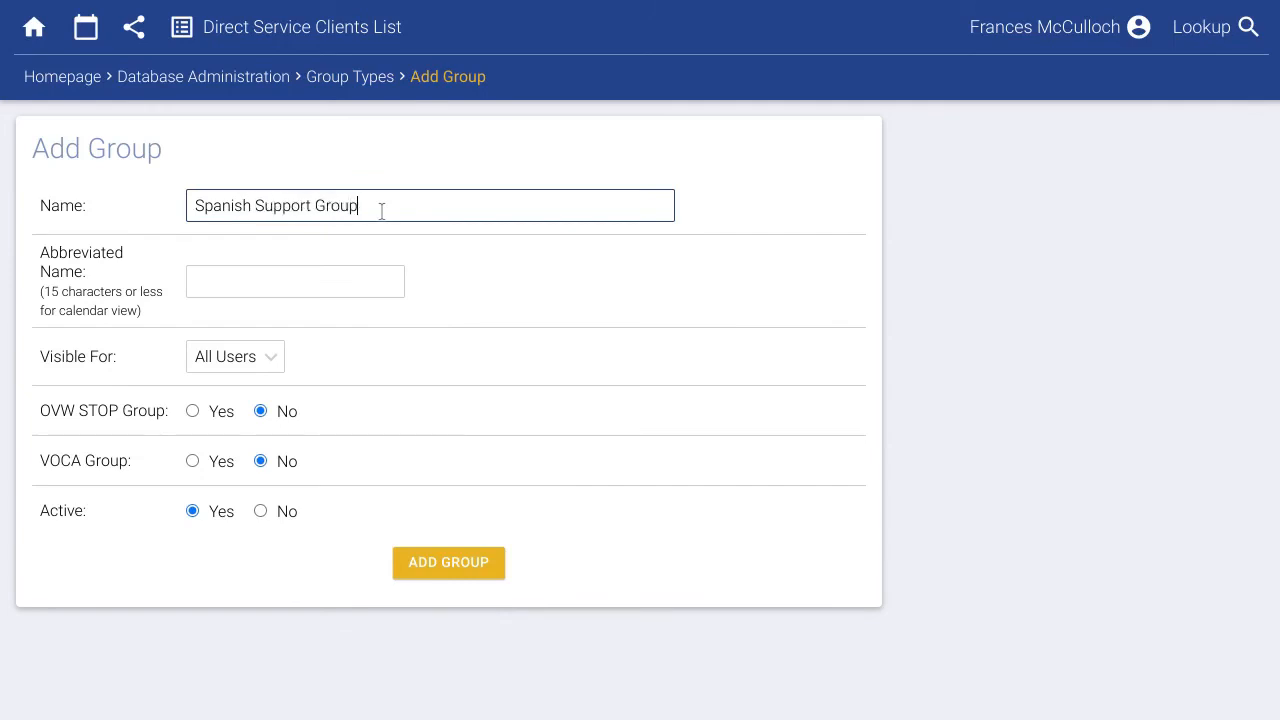
key(Tab)
text(Spanish)
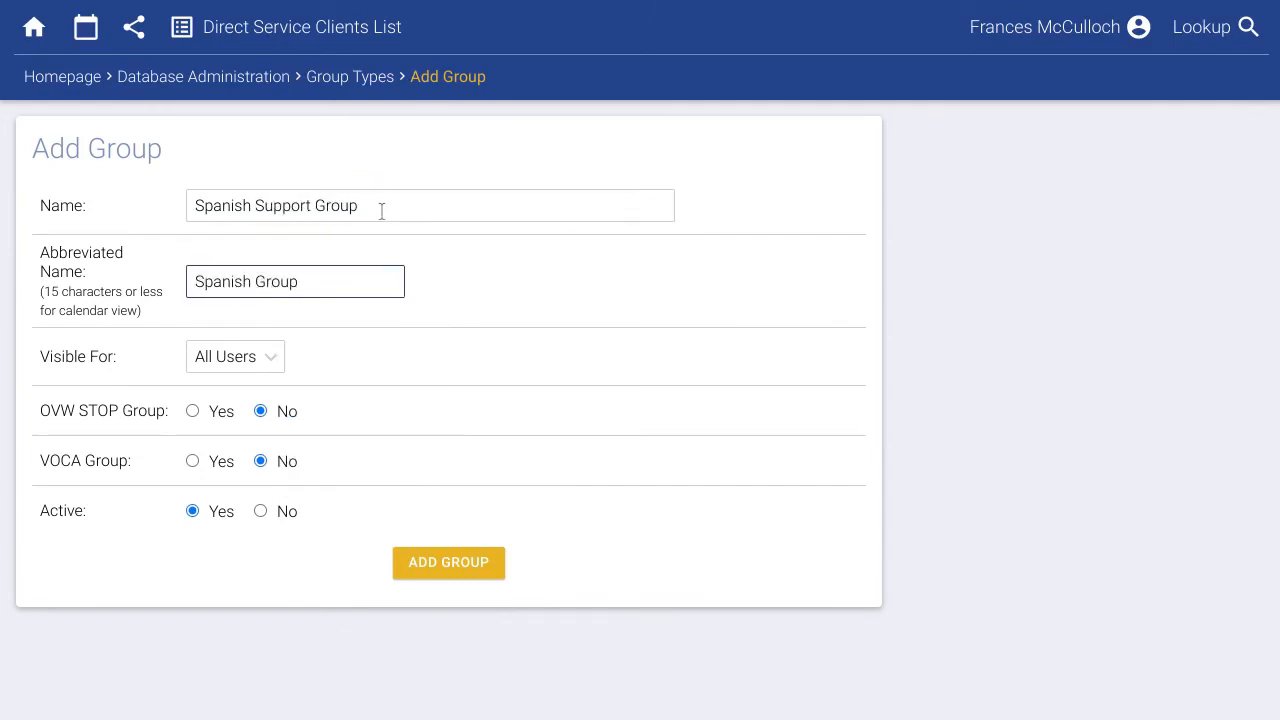
click(227, 460)
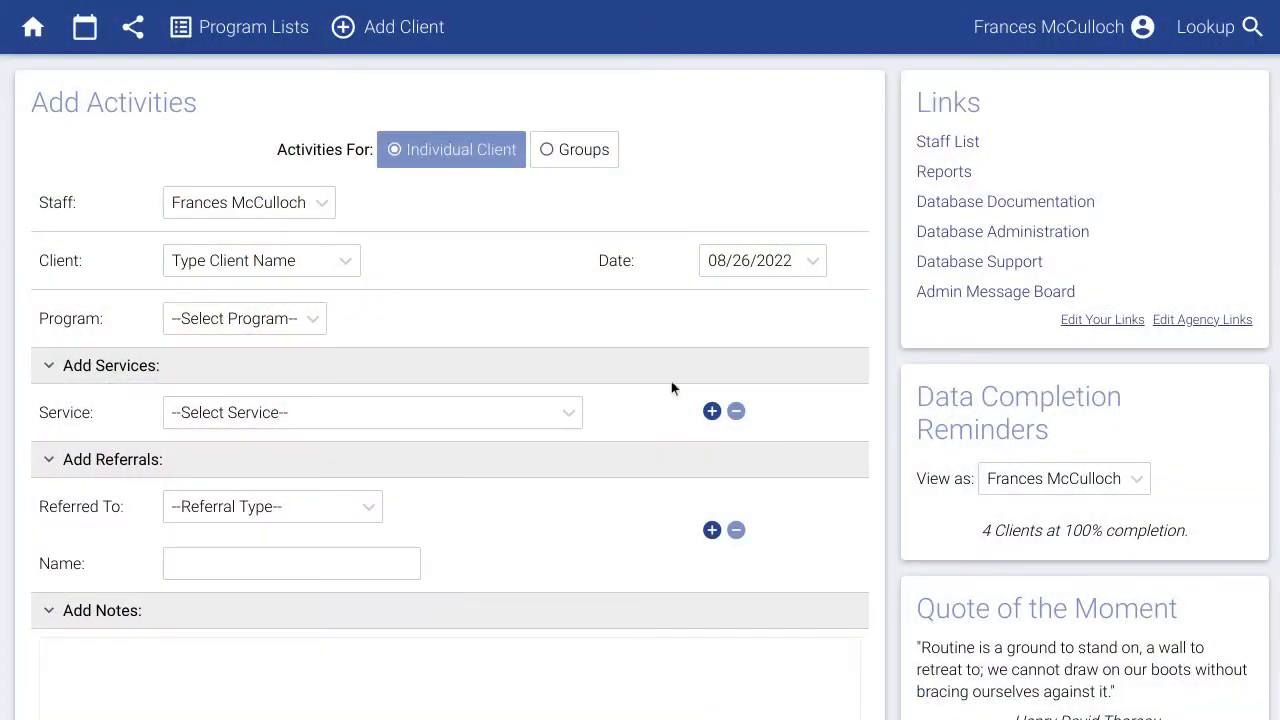
Open the Deleting & Merging Clients article under EmpowerDB General Use documentation.
click(936, 208)
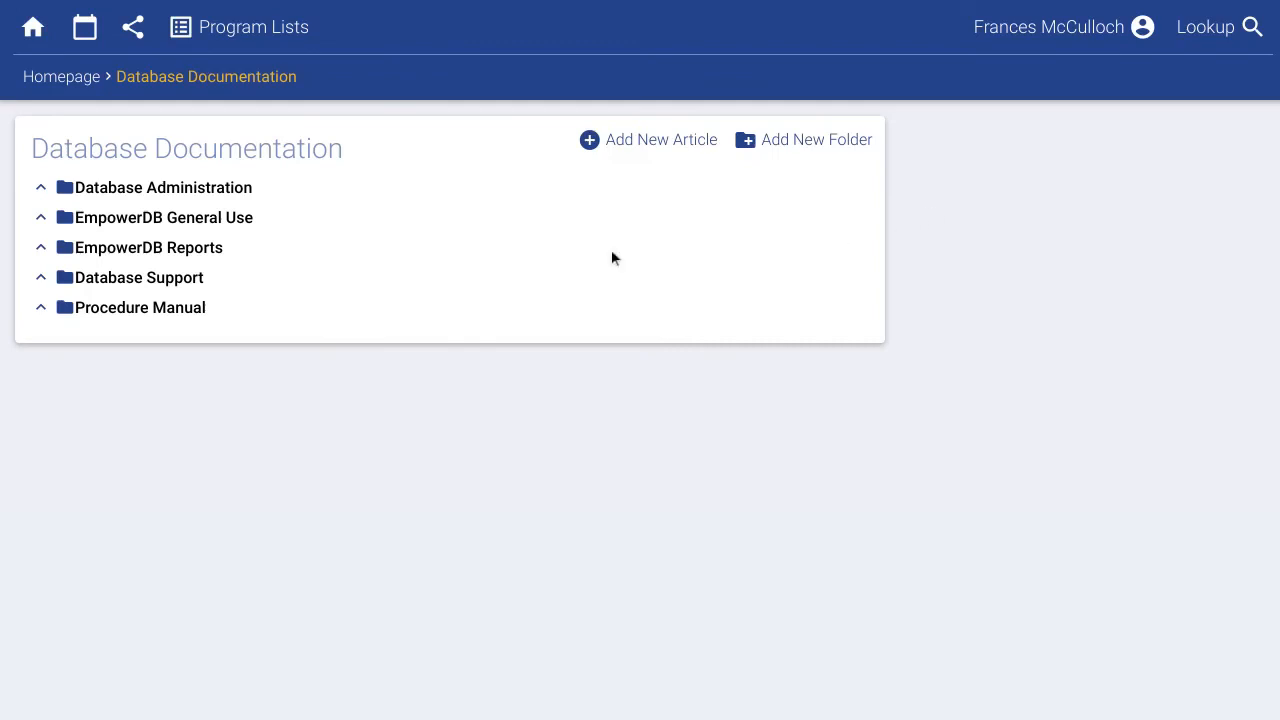
click(218, 228)
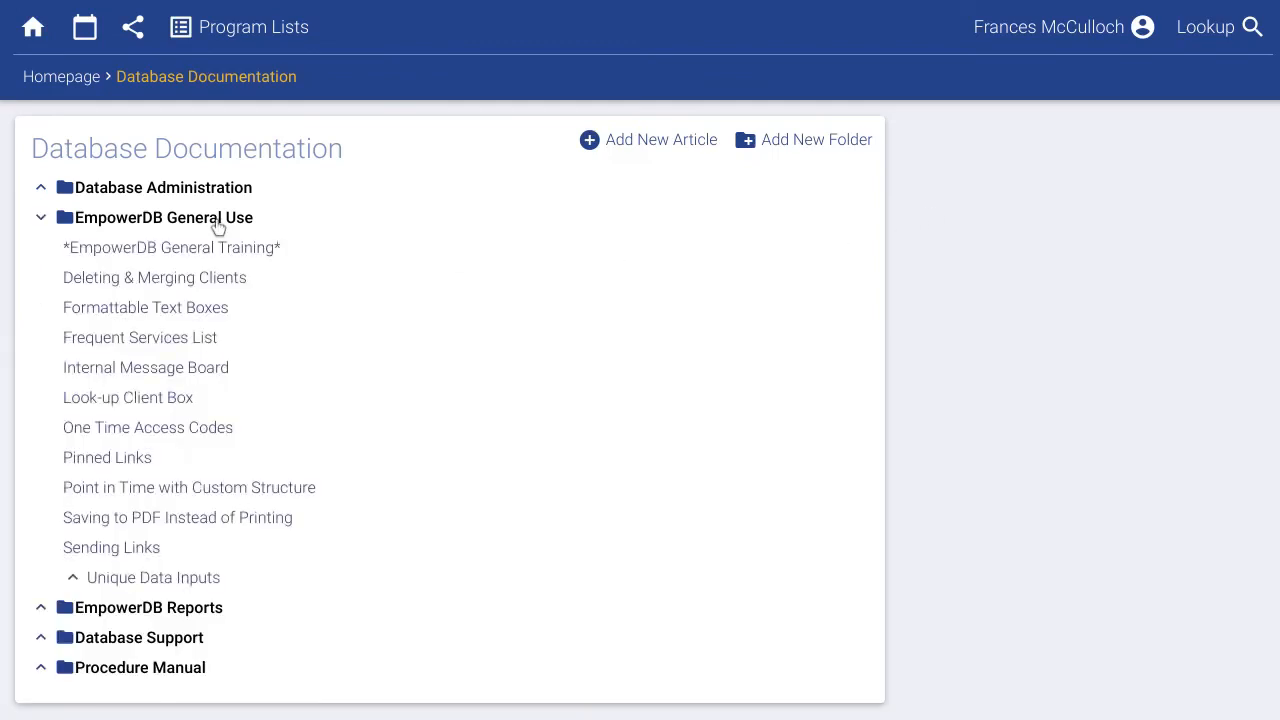
click(195, 288)
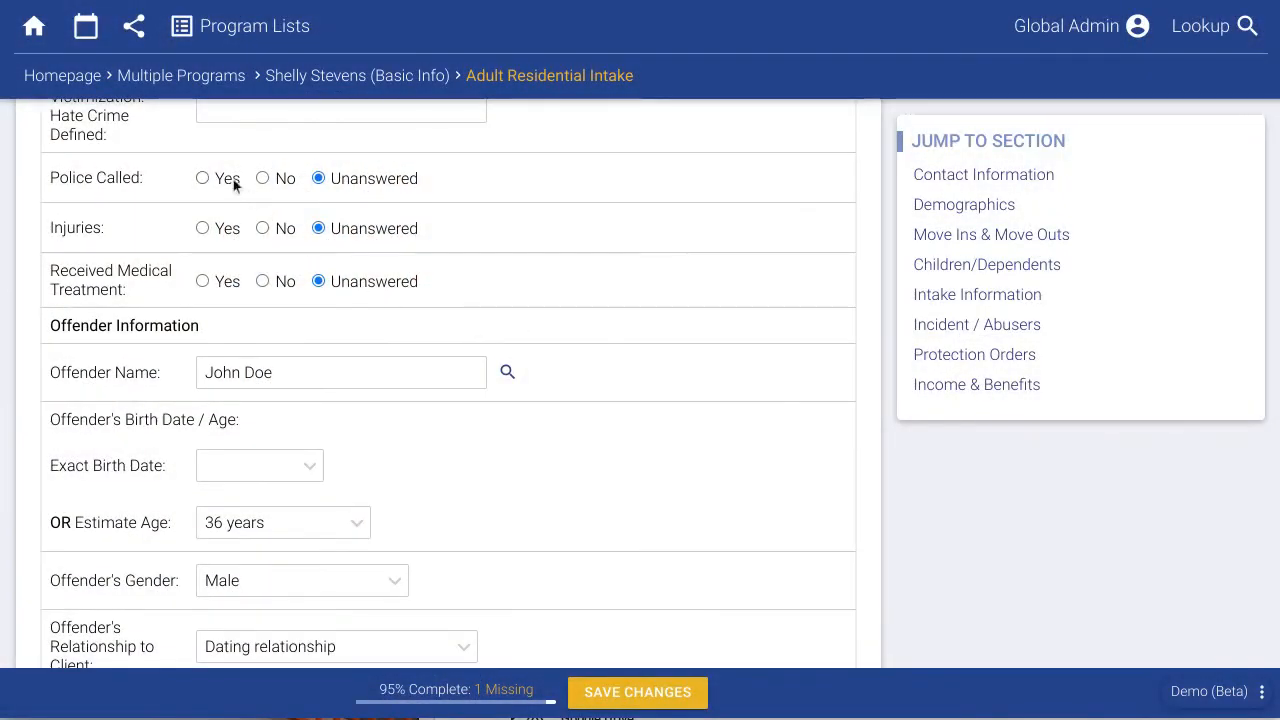
Record police called and action taken, then add a column condition to the query.
click(203, 178)
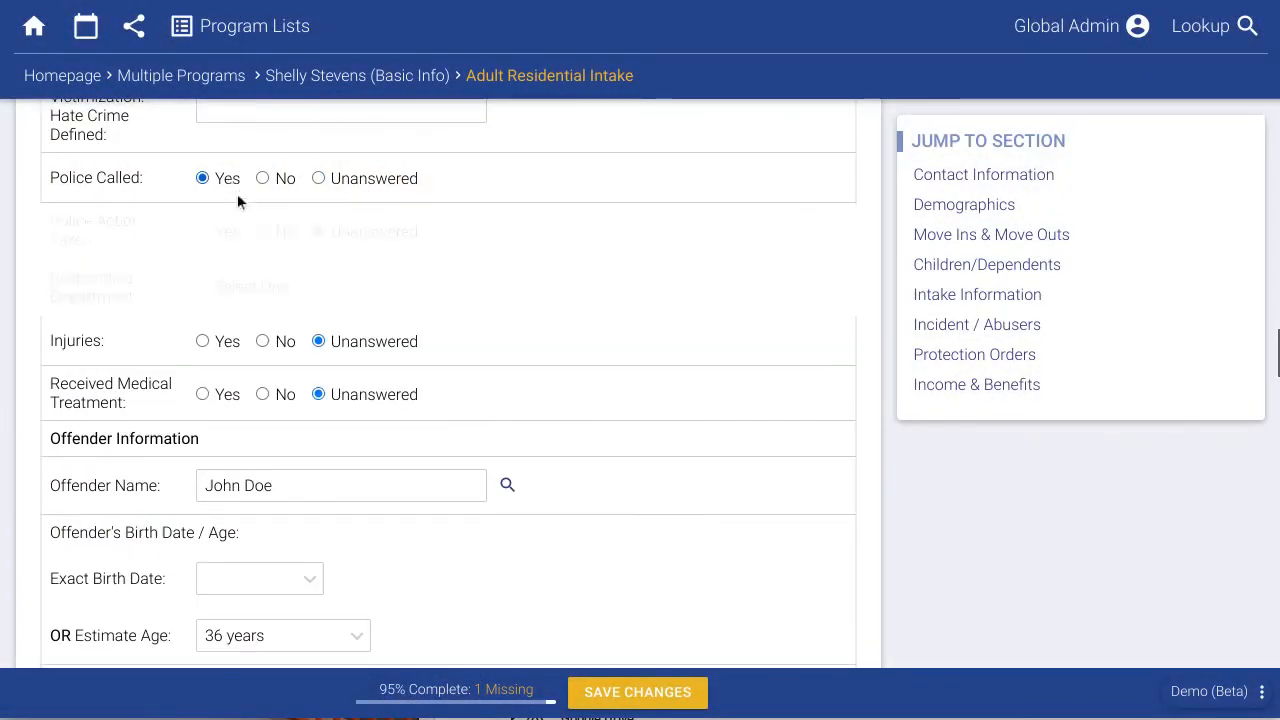
click(231, 235)
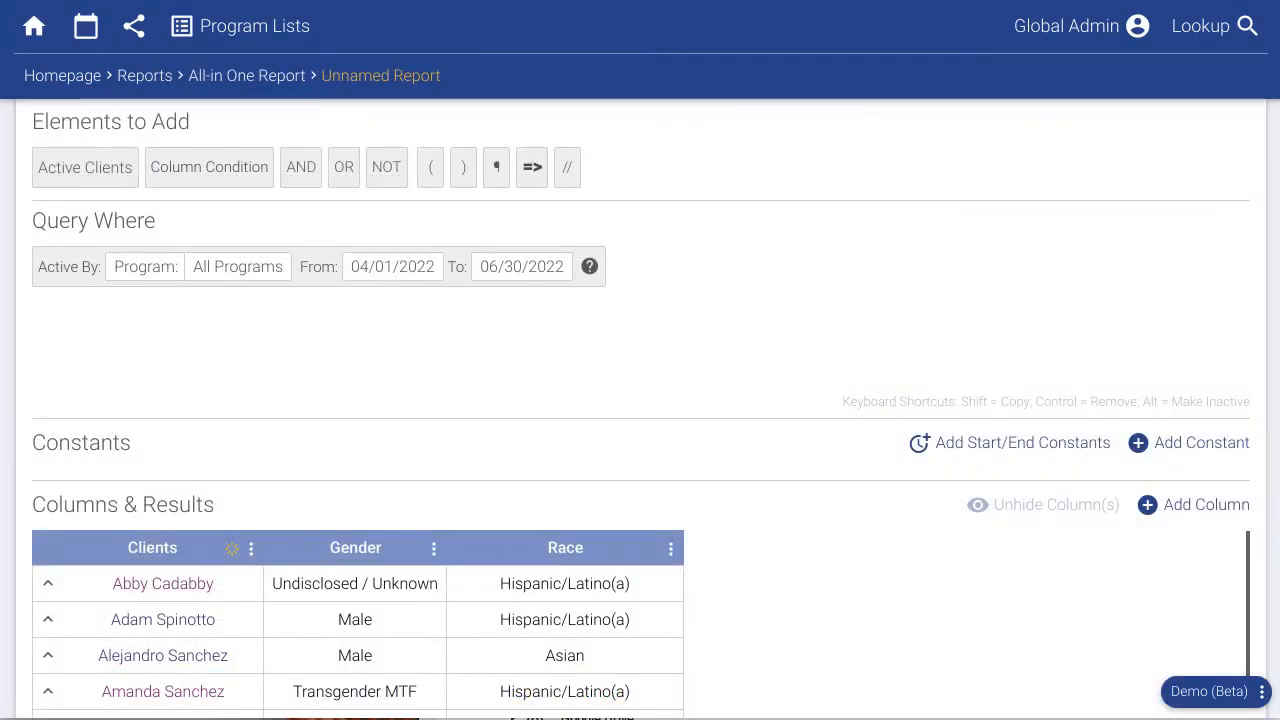
drag(212, 173, 640, 274)
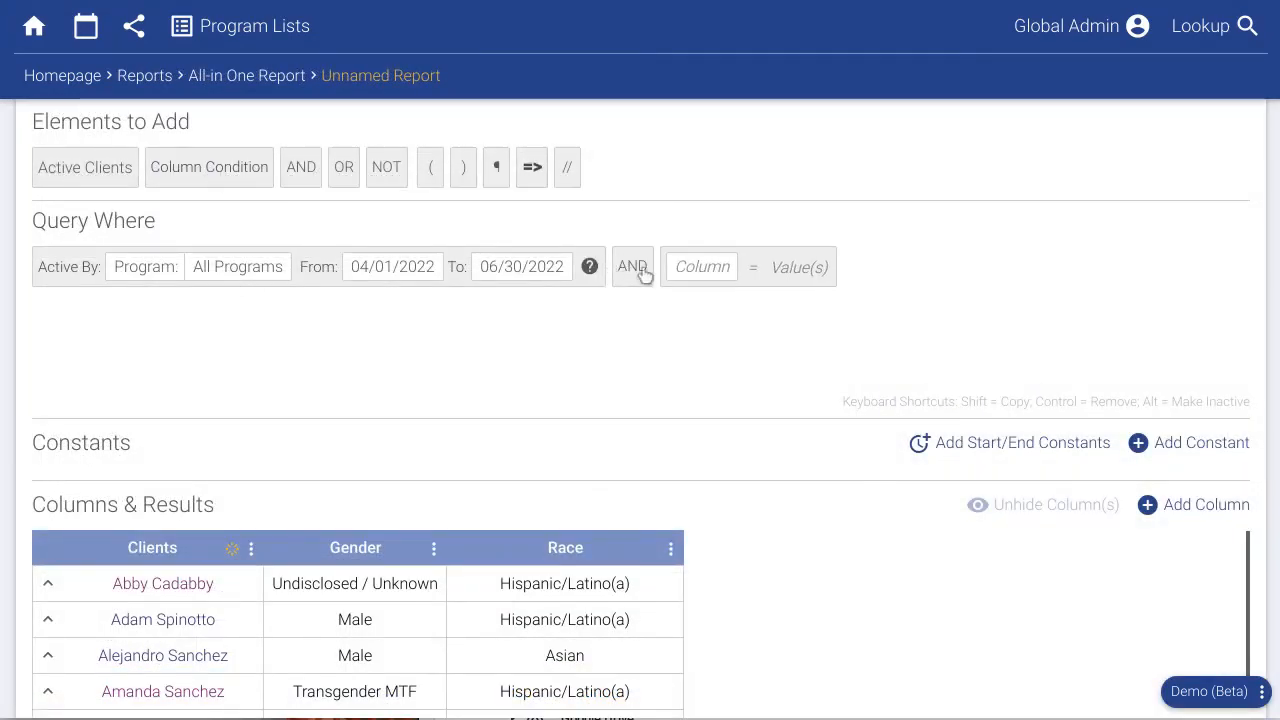
click(703, 270)
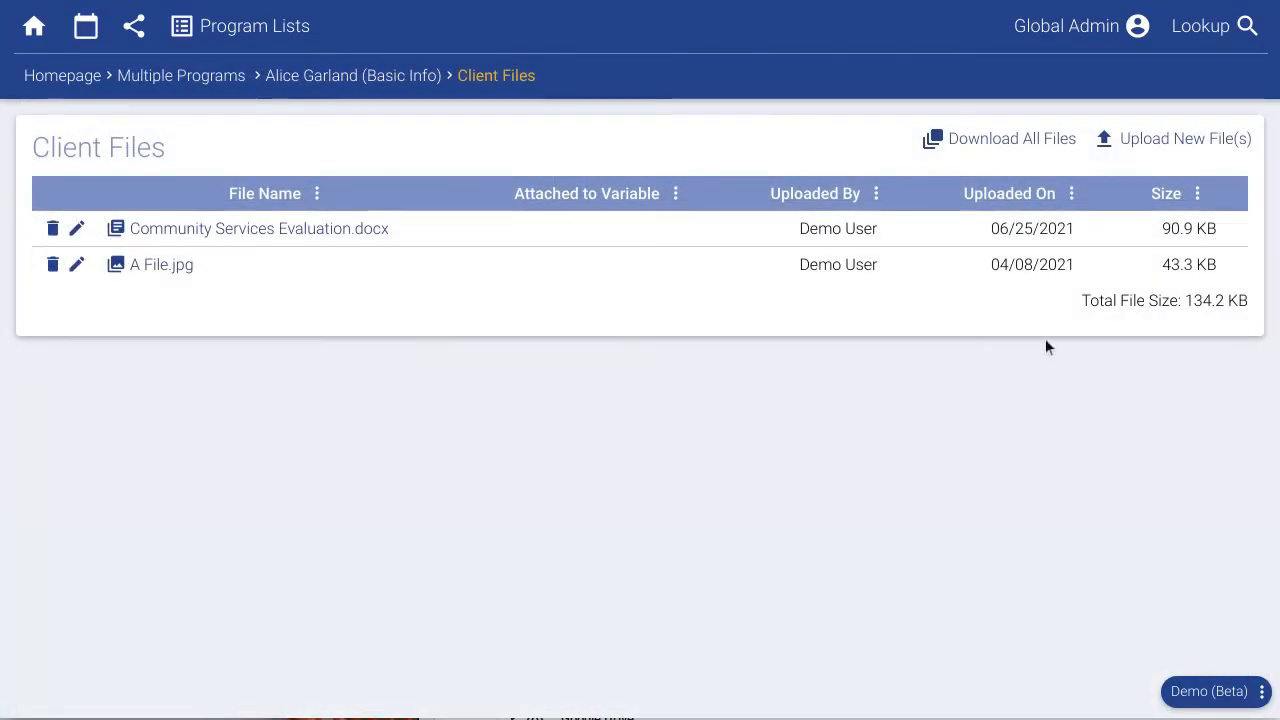
Choose HousingApplication.pdf for upload and set time spent on call to 1 hr.
click(1170, 142)
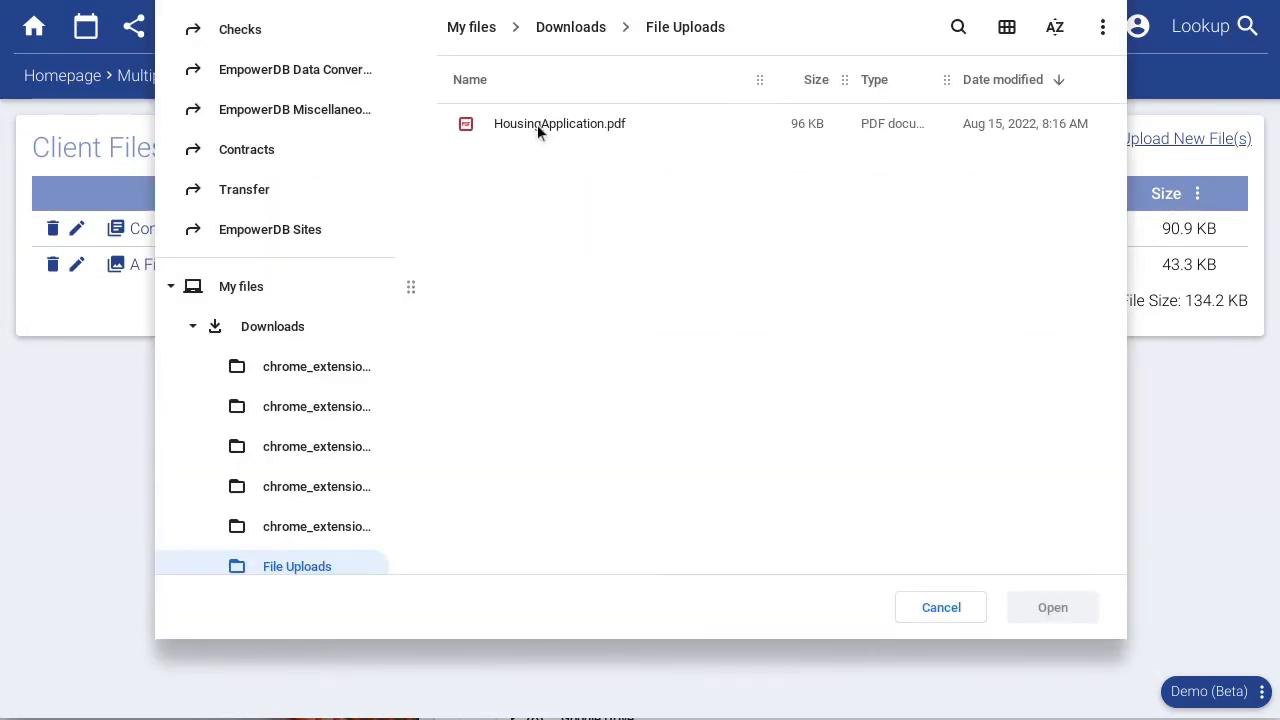
click(537, 124)
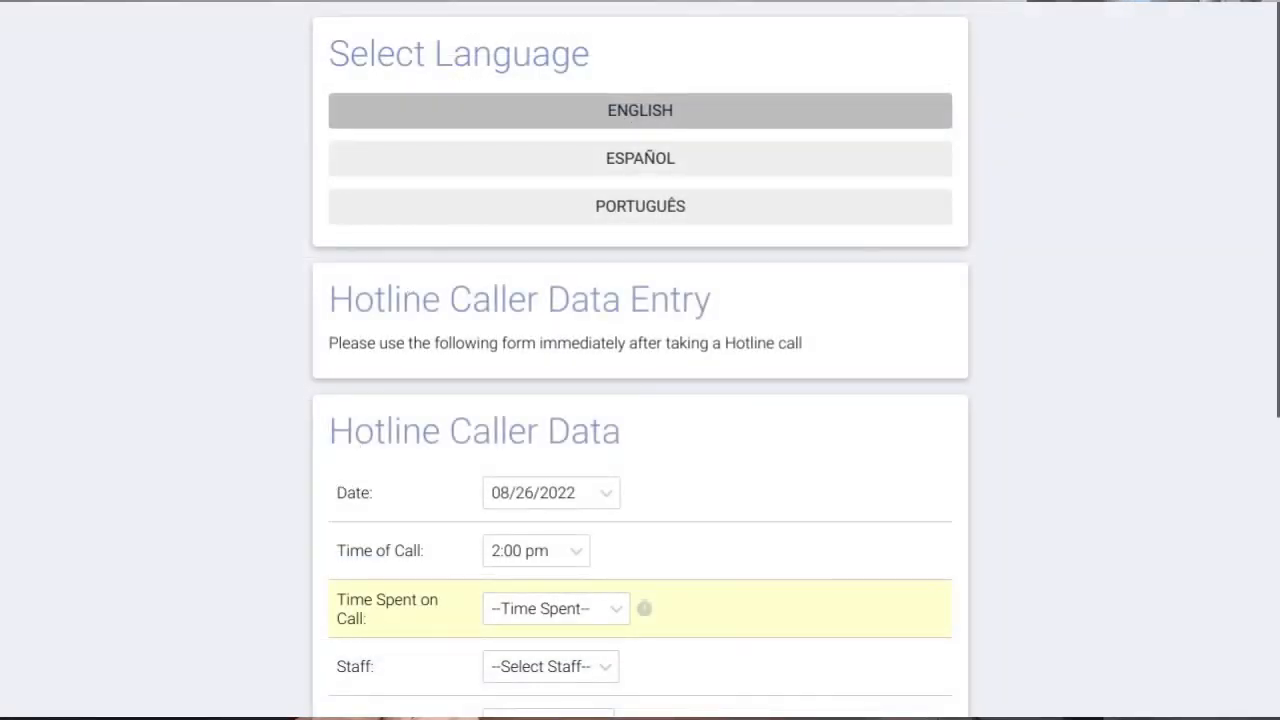
scroll(622, 494, down, 2)
click(622, 494)
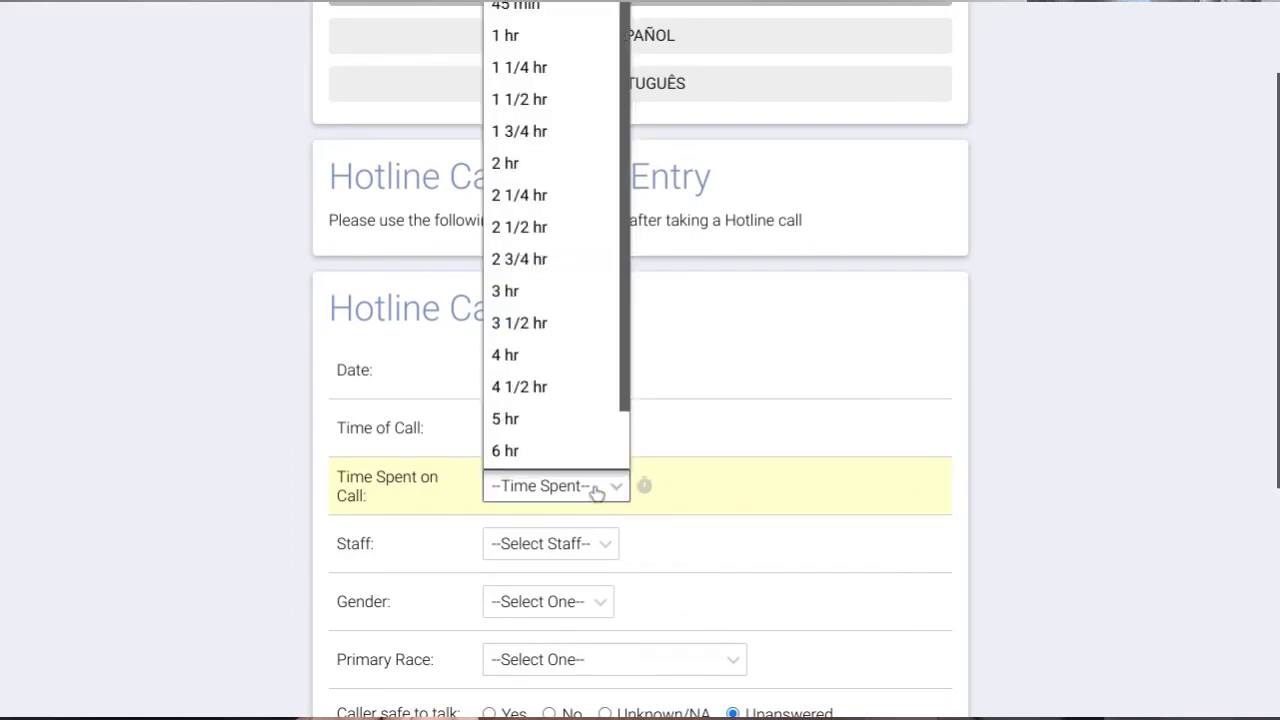
scroll(549, 420, down, 1)
click(506, 12)
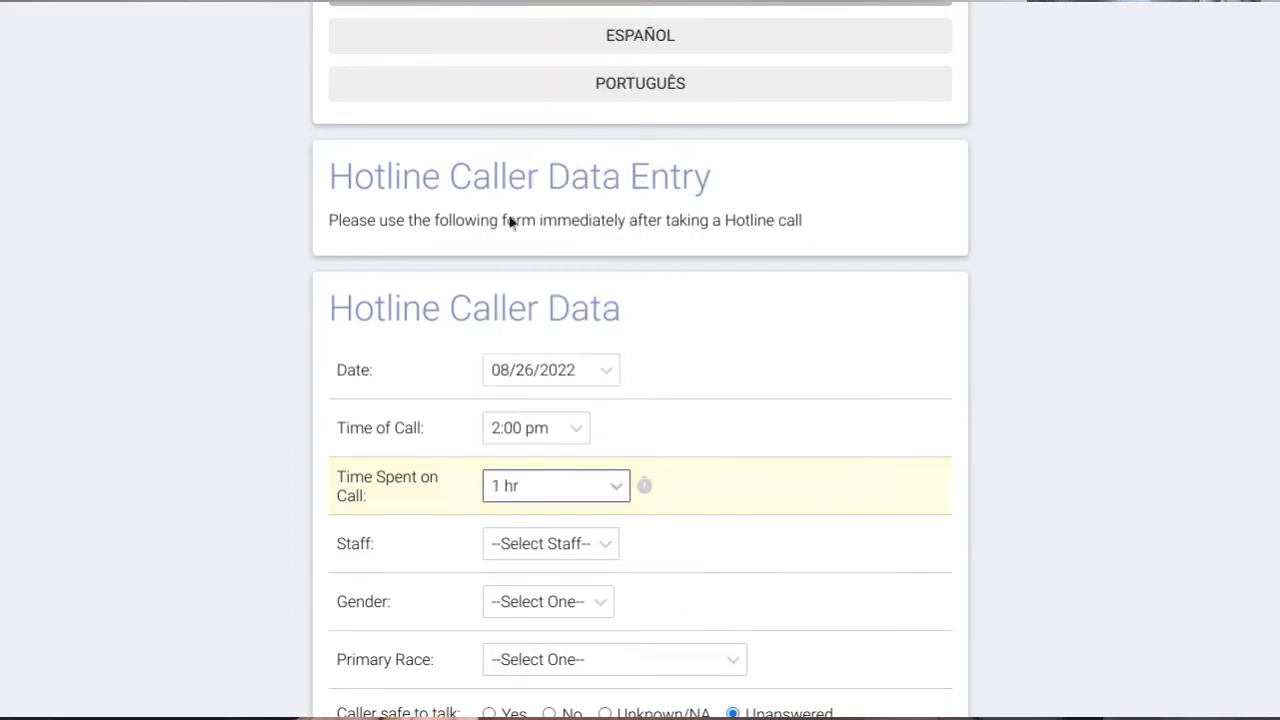